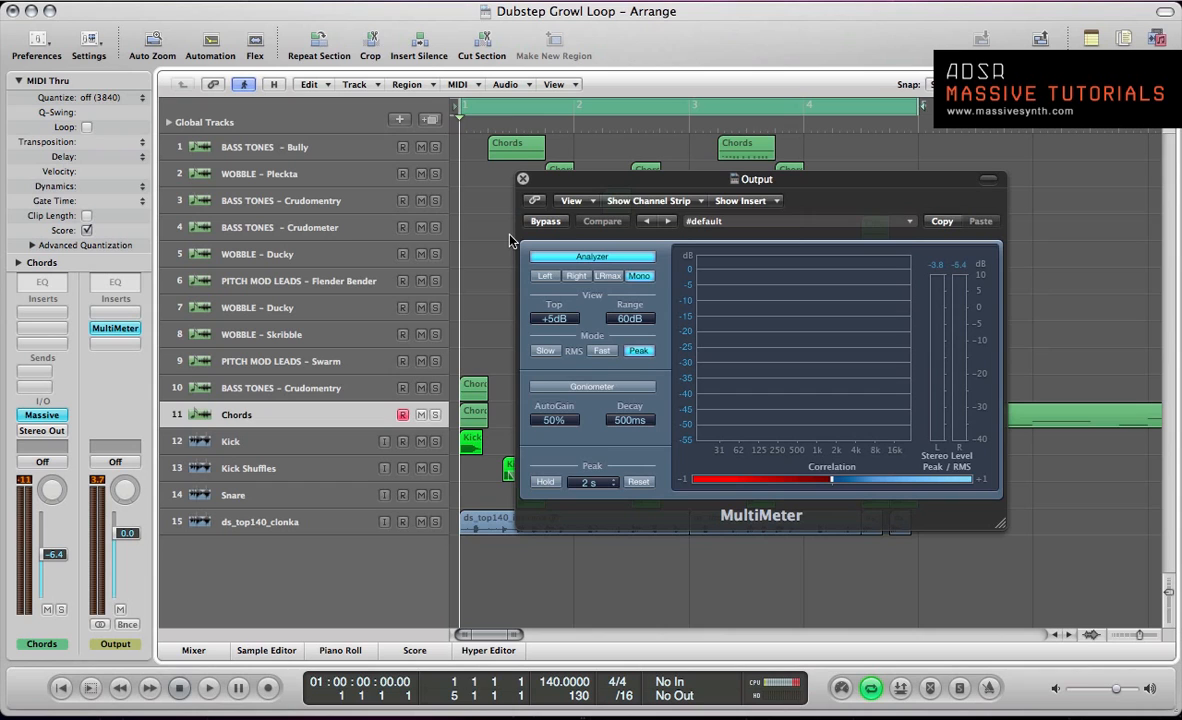
# - Play the full four-bar loop, stop it at the start and hide the MultiMeter window
pyautogui.press('space')
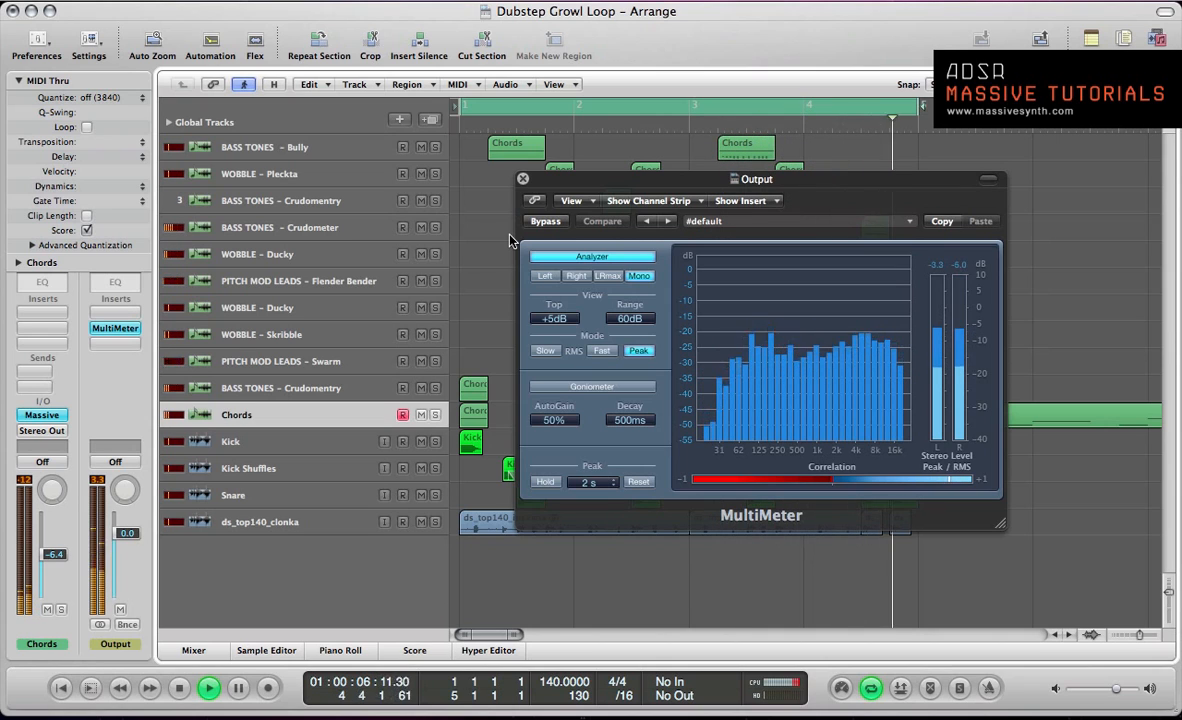
pyautogui.press('space')
pyautogui.press('v')
pyautogui.press('Return')
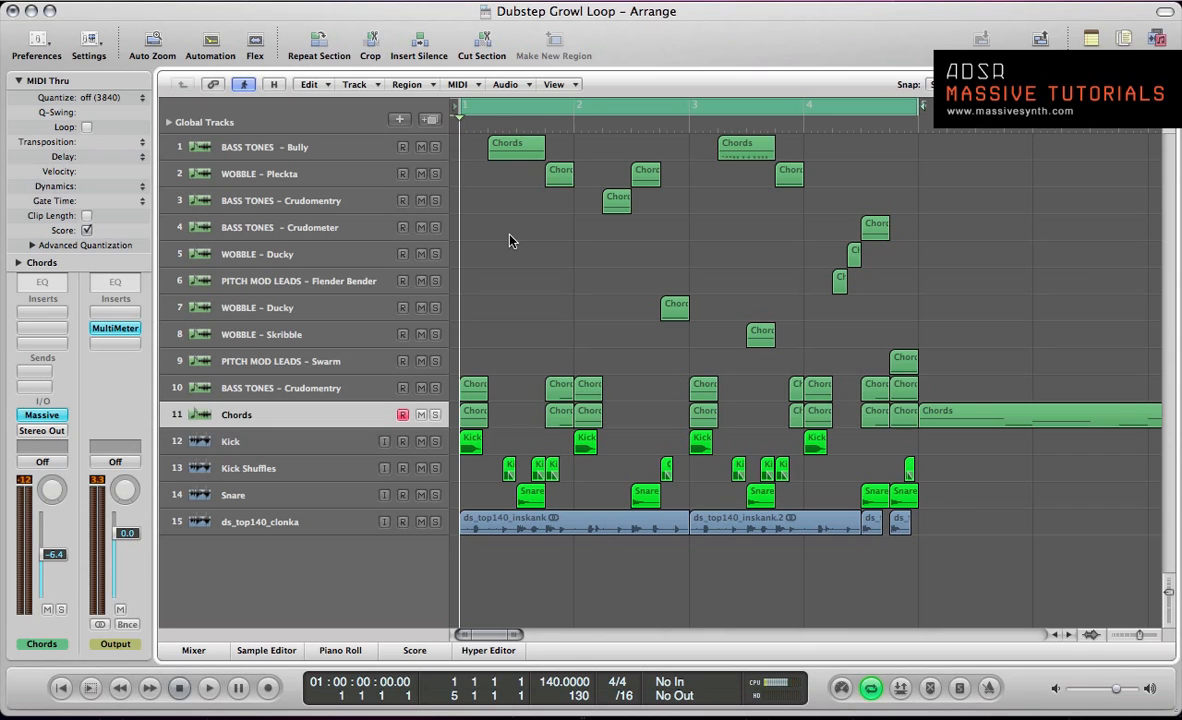
# - Set the cycle range to the long Chords region starting at bar 5 and audition it
pyautogui.keyDown('ctrl'); pyautogui.keyDown('alt'); pyautogui.click(510, 238); pyautogui.keyUp('alt'); pyautogui.keyUp('ctrl')
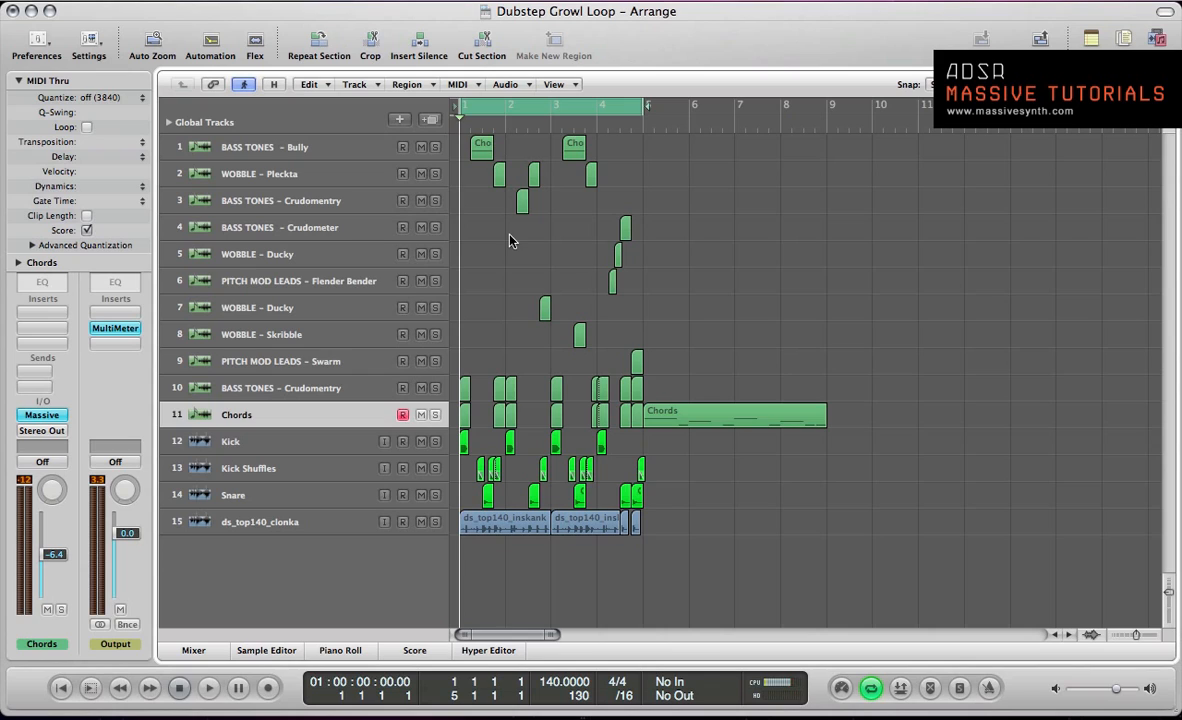
pyautogui.click(300, 415)
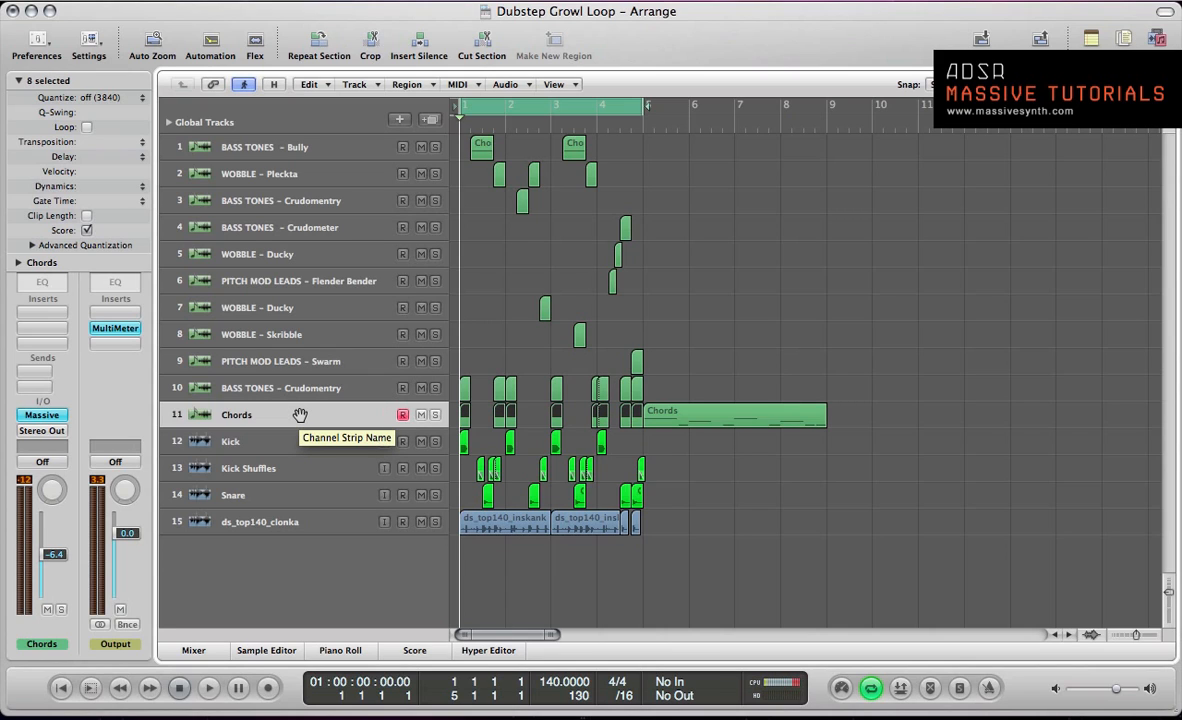
pyautogui.keyDown('ctrl'); pyautogui.keyDown('alt'); pyautogui.click(496, 327); pyautogui.keyUp('alt'); pyautogui.keyUp('ctrl')
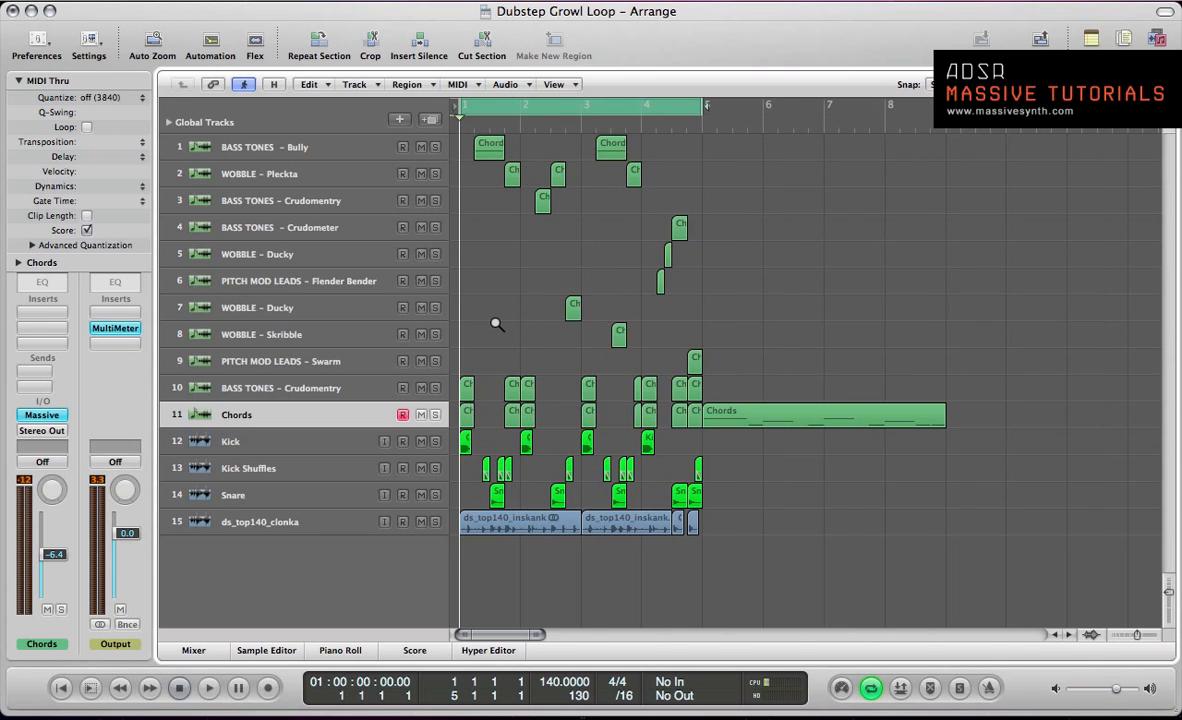
pyautogui.keyDown('ctrl'); pyautogui.keyDown('alt'); pyautogui.click(496, 324); pyautogui.keyUp('alt'); pyautogui.keyUp('ctrl')
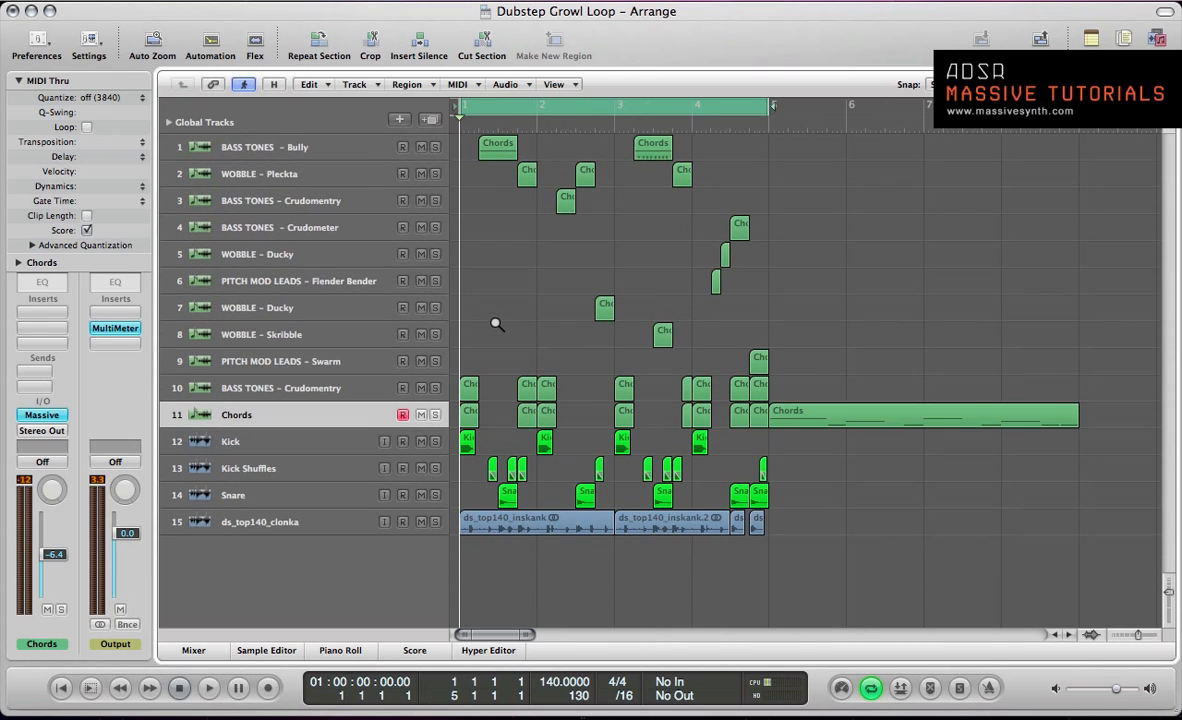
pyautogui.keyDown('ctrl'); pyautogui.keyDown('alt'); pyautogui.click(496, 324); pyautogui.keyUp('alt'); pyautogui.keyUp('ctrl')
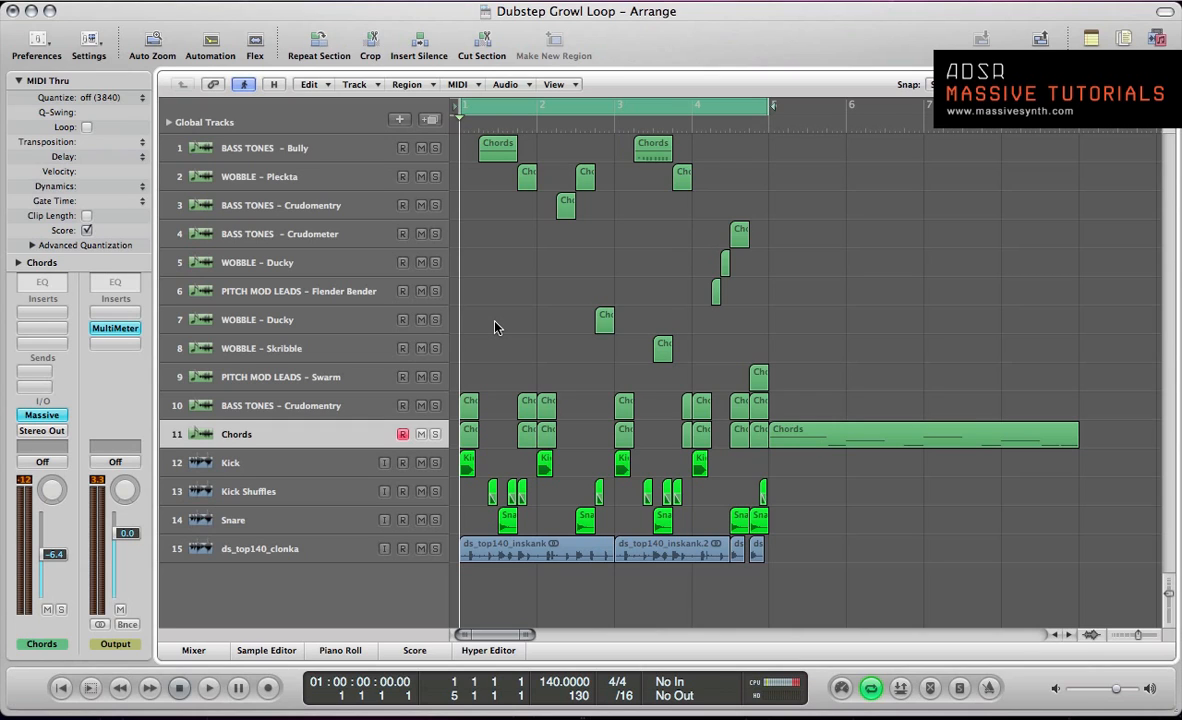
pyautogui.click(824, 436)
pyautogui.press('super+u')
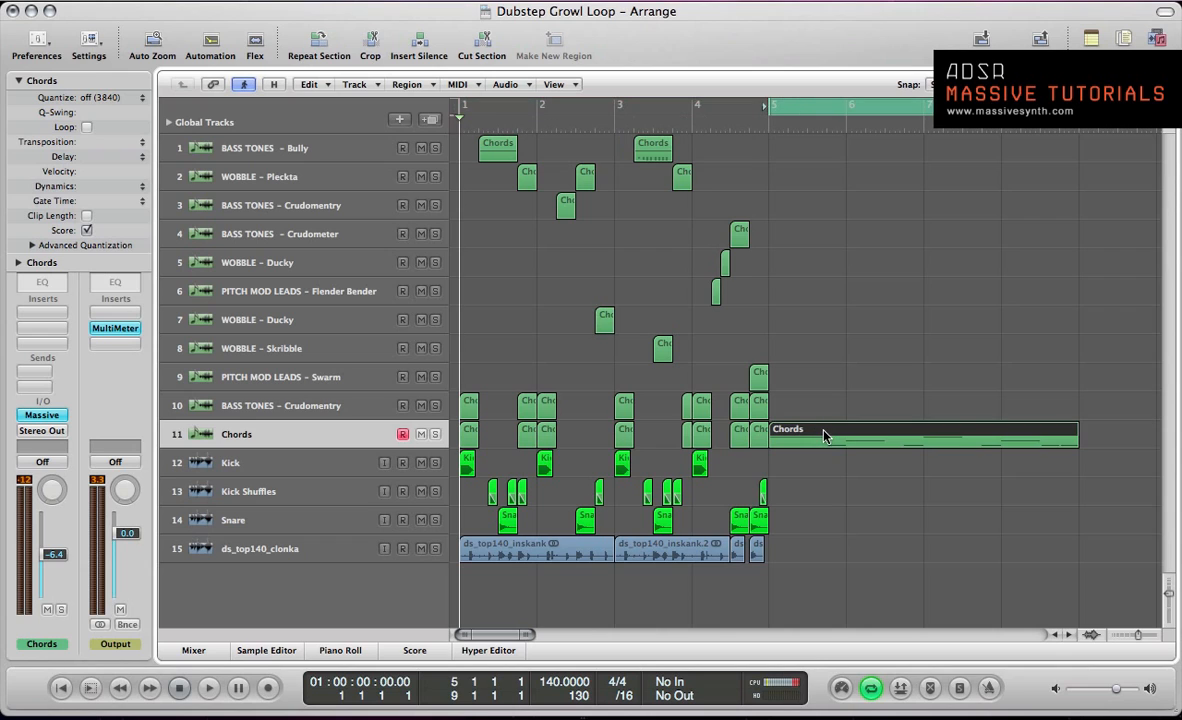
pyautogui.press('space')
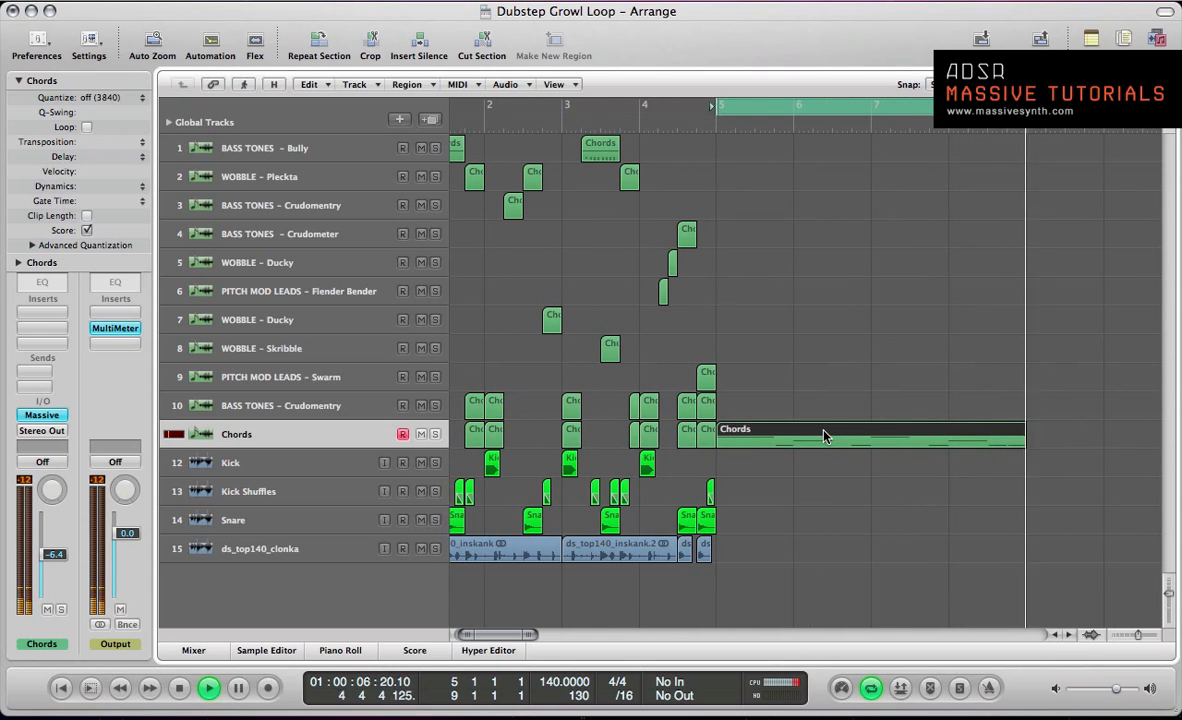
pyautogui.press('space')
# - Play the long Chords region's notes in the Piano Roll with the controller lane hidden, and close the editor
pyautogui.doubleClick(823, 436)
pyautogui.click(556, 543)
pyautogui.press('space')
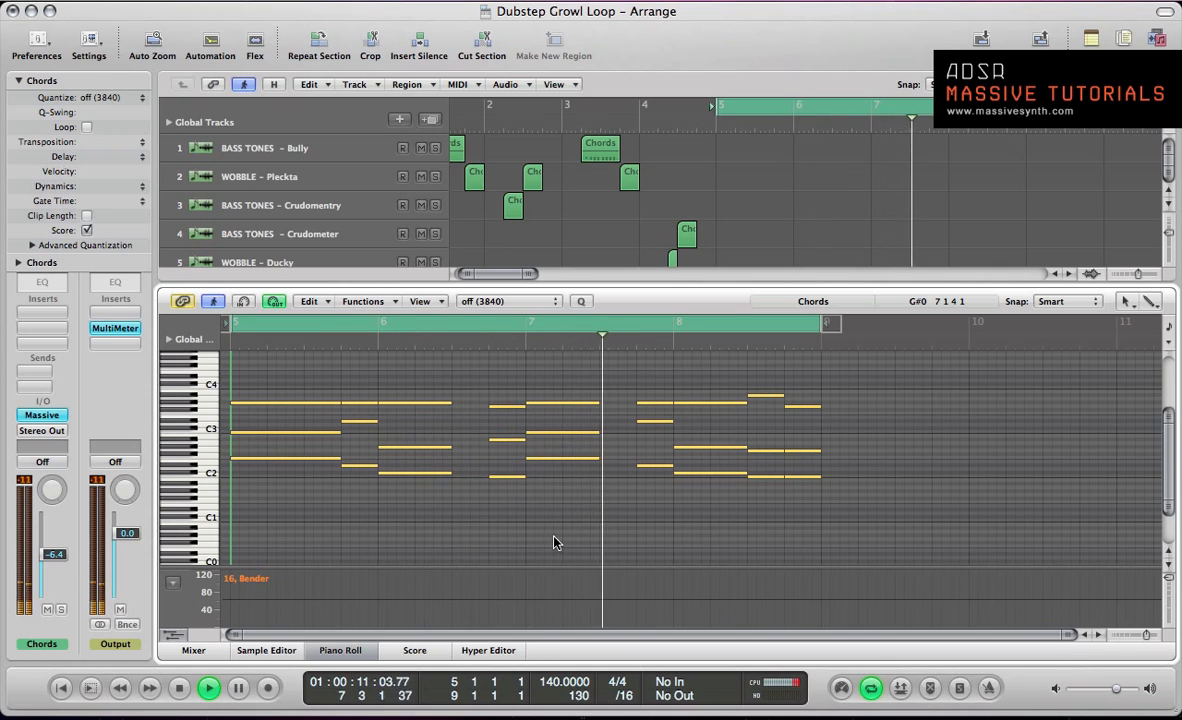
pyautogui.click(173, 634)
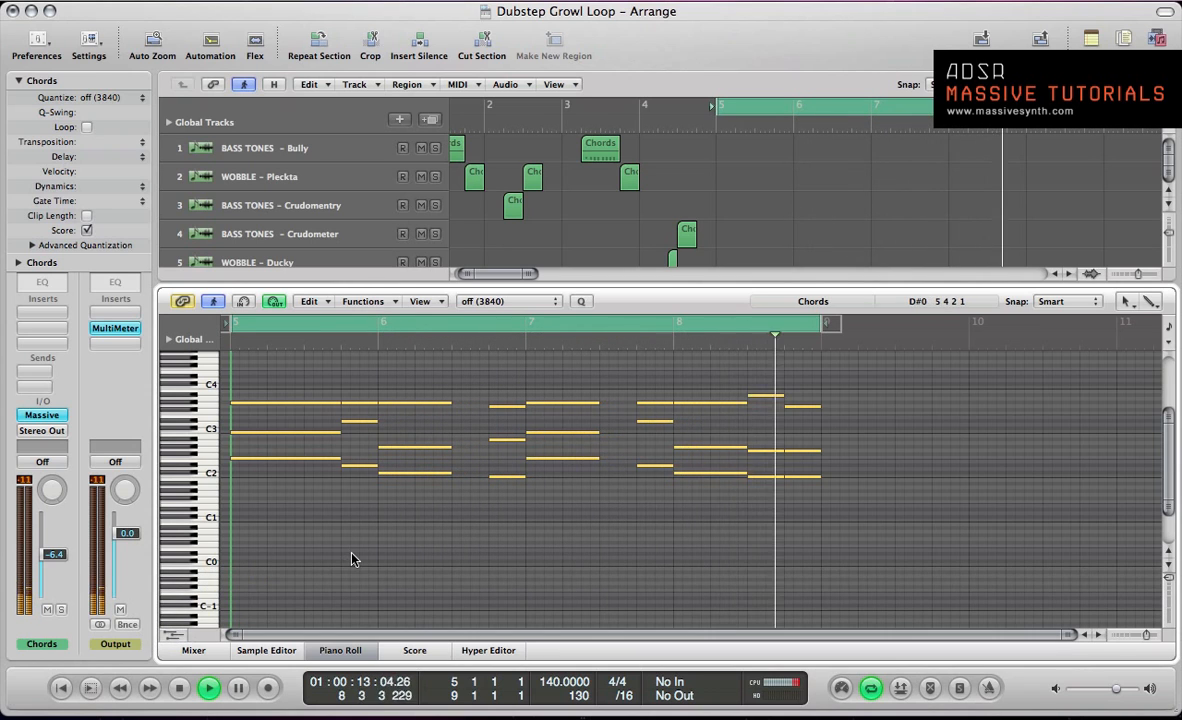
pyautogui.press('space')
pyautogui.press('p')
pyautogui.click(773, 330)
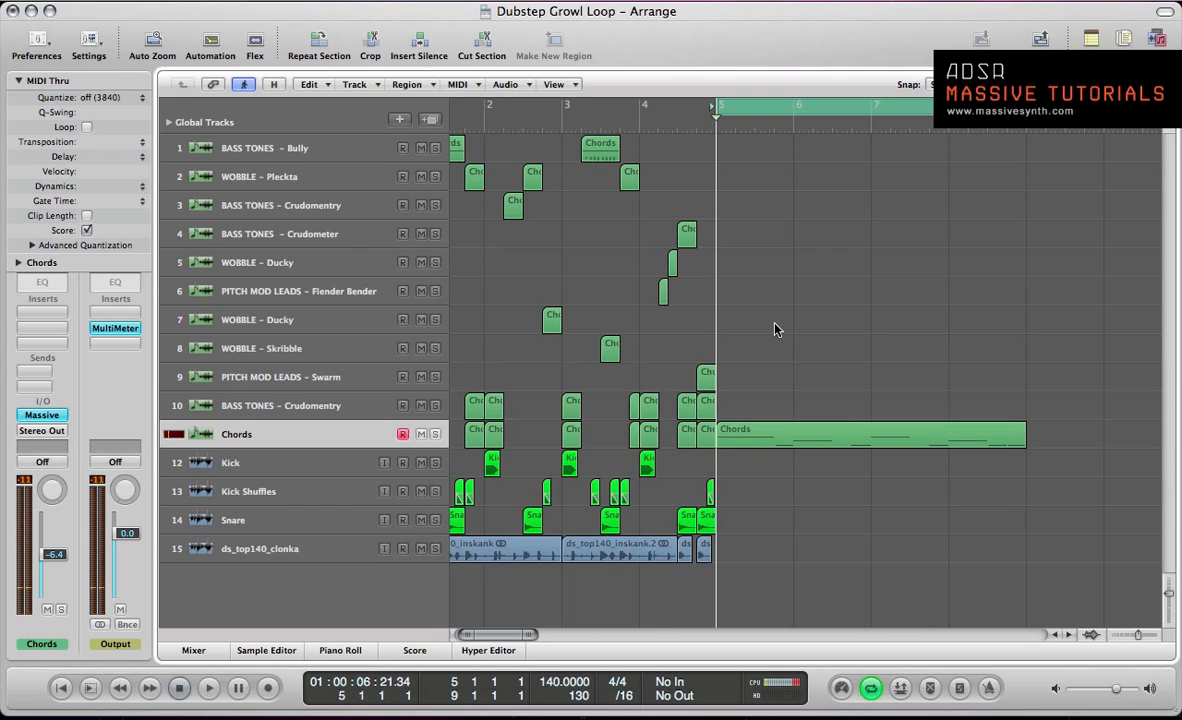
# - Copy the Kick, Kick Shuffles and Snare regions of bars 1 to 4 to bar 5, under the long Chords region
pyautogui.click(773, 434)
pyautogui.hscroll(-3, 757, 480)
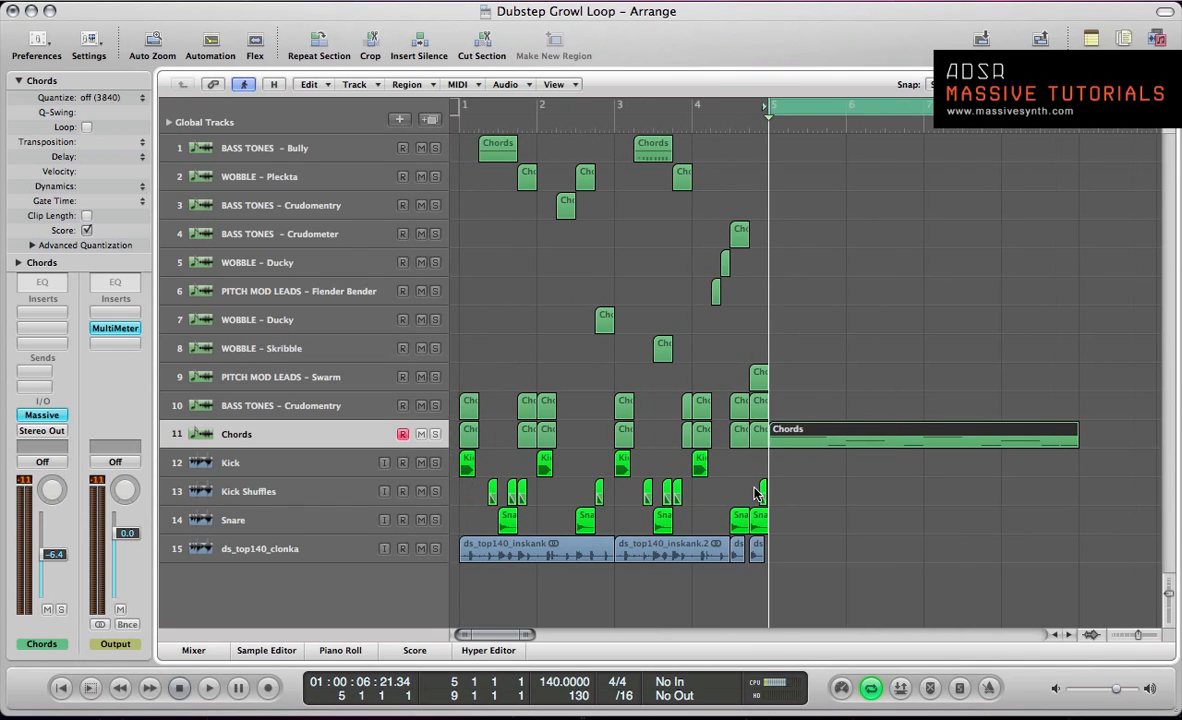
pyautogui.moveTo(781, 529); pyautogui.dragTo(776, 466)
# - Audition the copied drums together with the chords and inspect their regions in bars 5 to 8 up close
pyautogui.press('space')
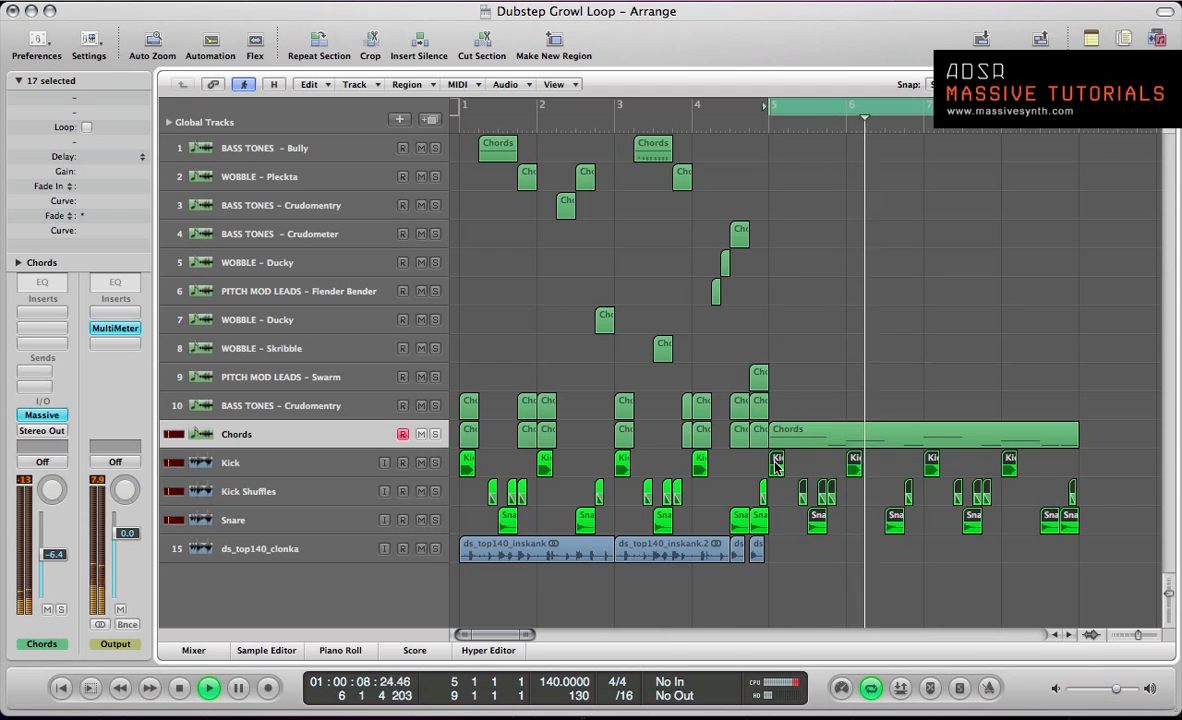
pyautogui.moveTo(1104, 531); pyautogui.dragTo(746, 397)
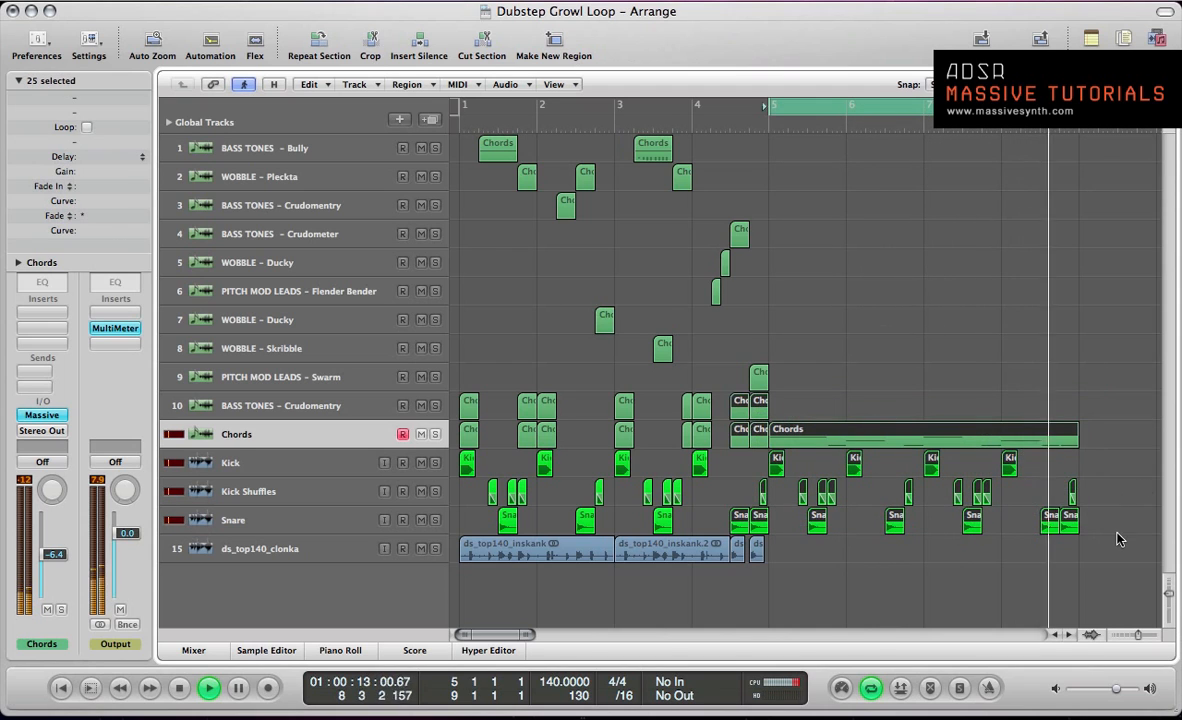
pyautogui.moveTo(1090, 545); pyautogui.dragTo(787, 429)
pyautogui.hotkey('ctrl', 'alt', 'z')
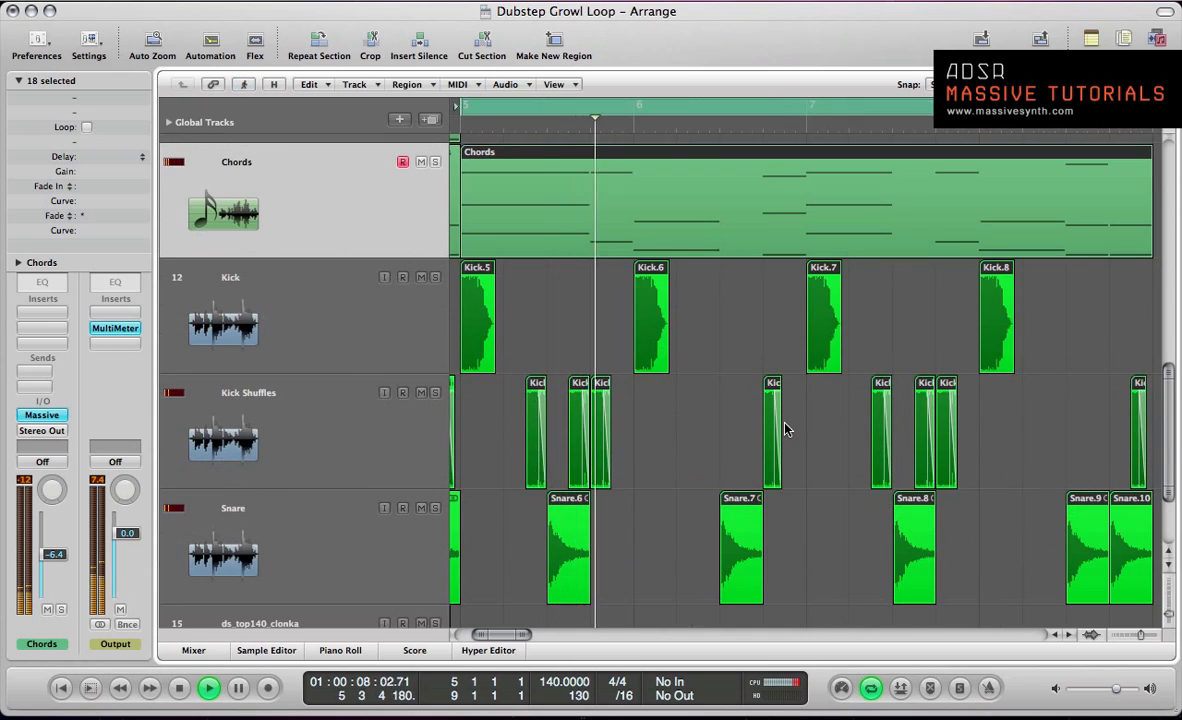
pyautogui.hotkey('ctrl', 'alt', 'Left')
pyautogui.hotkey('ctrl', 'alt', 'Up')
pyautogui.hotkey('ctrl', 'alt', 'Up')
pyautogui.press('space')
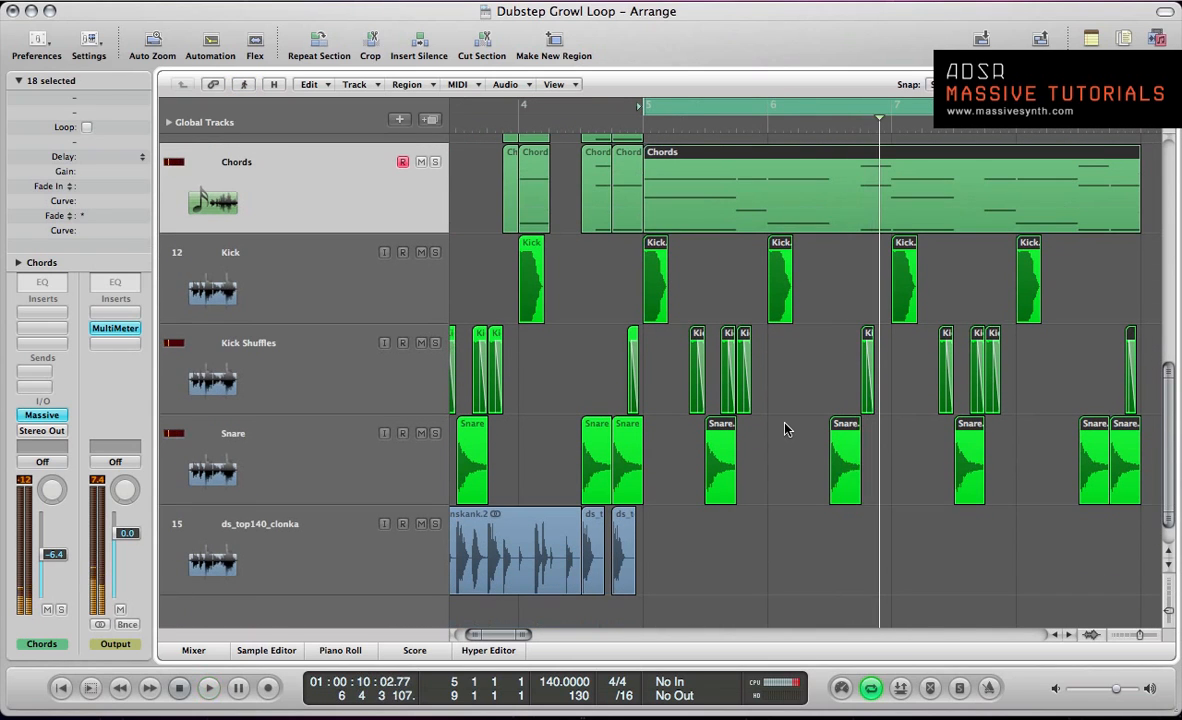
pyautogui.click(785, 423)
pyautogui.press('Return')
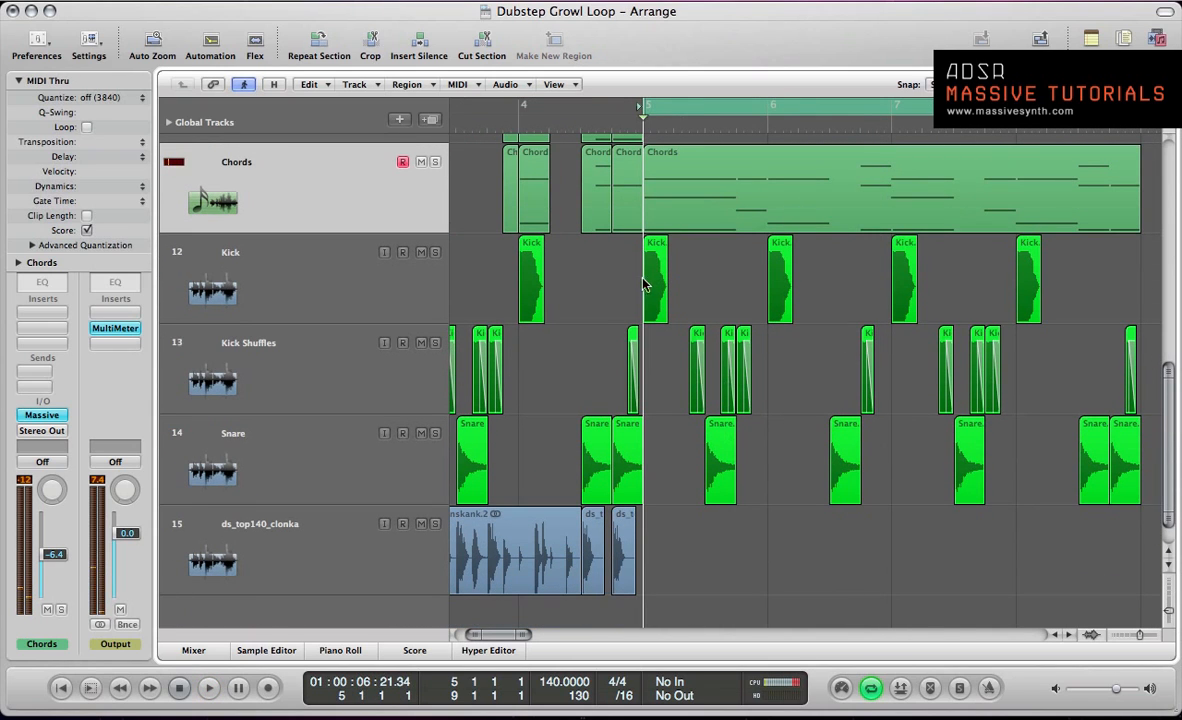
# - Examine how the long Chords region's notes line up with the drums in the Piano Roll during playback, and close the editor
pyautogui.click(731, 440)
pyautogui.click(717, 311)
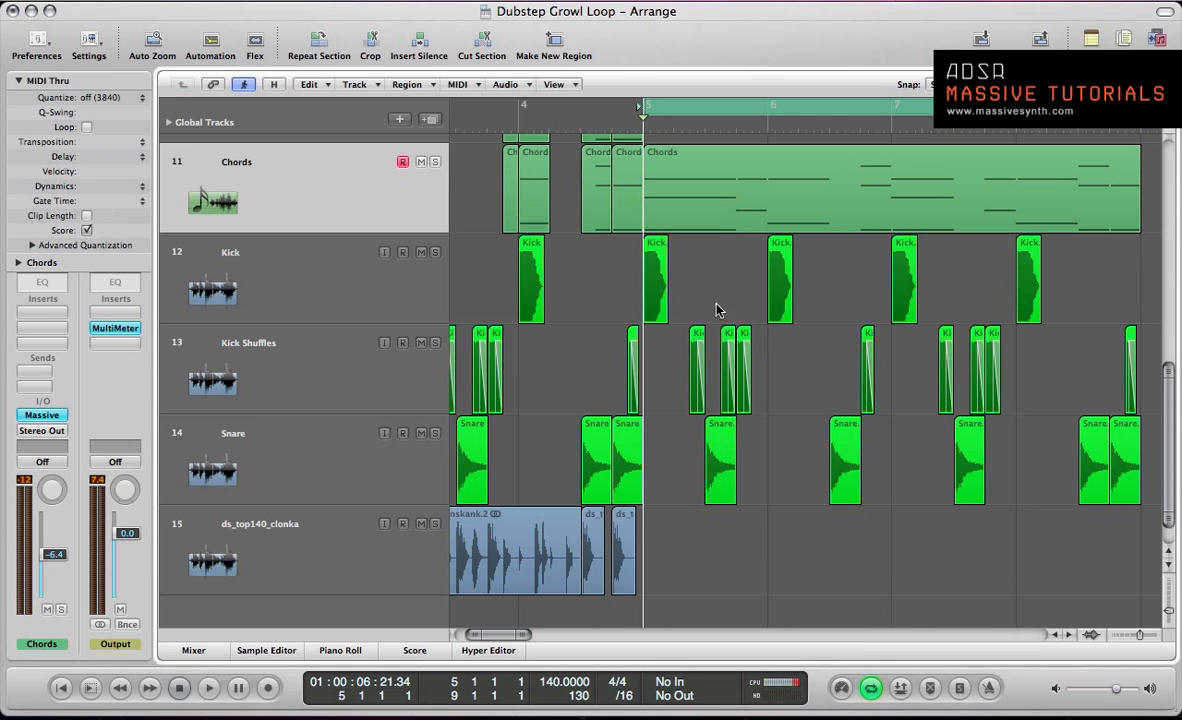
pyautogui.click(727, 205)
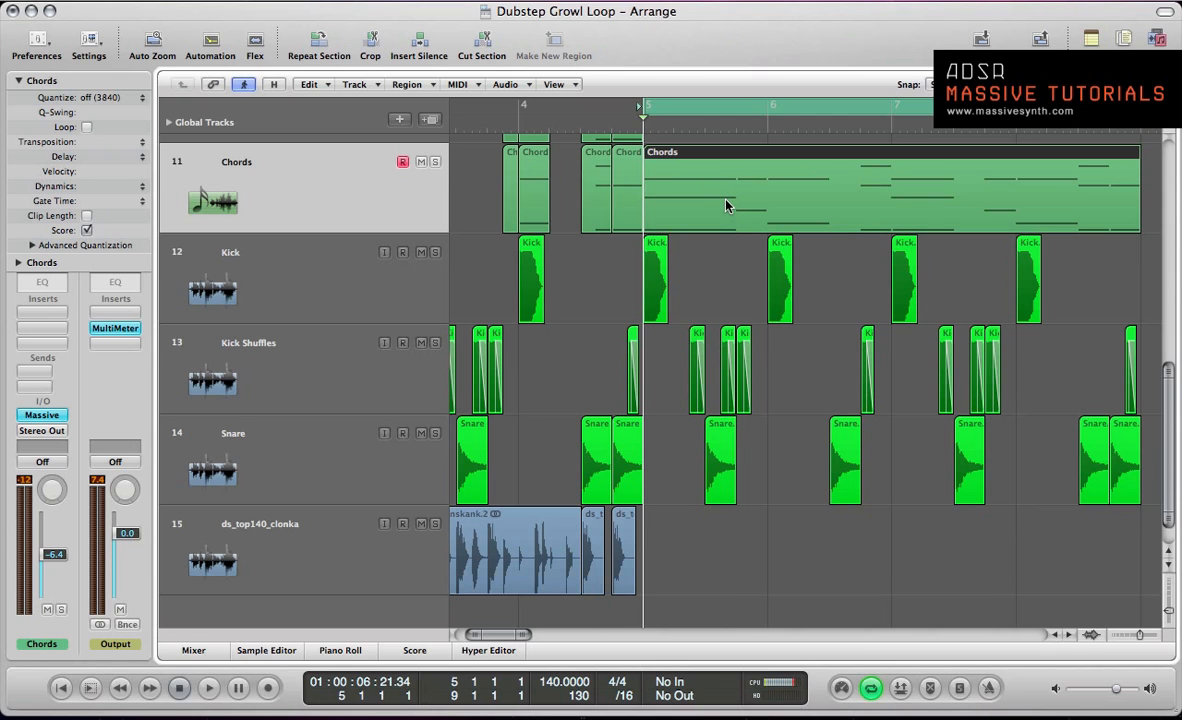
pyautogui.doubleClick(727, 205)
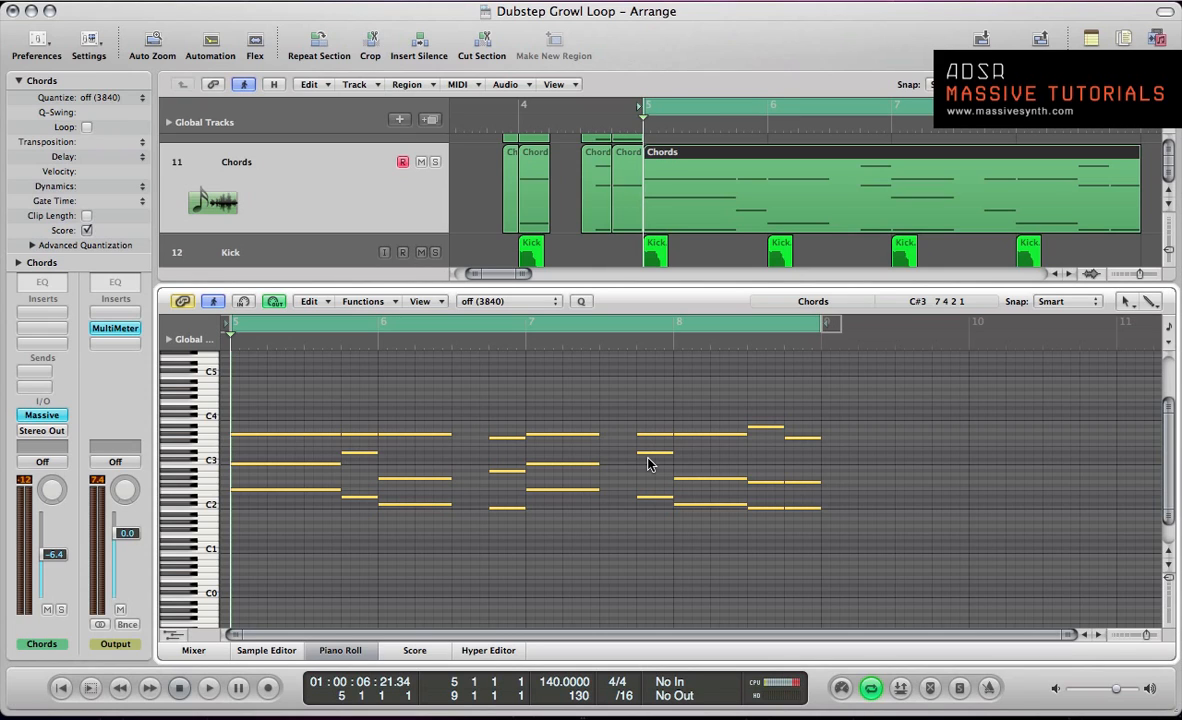
pyautogui.press('space')
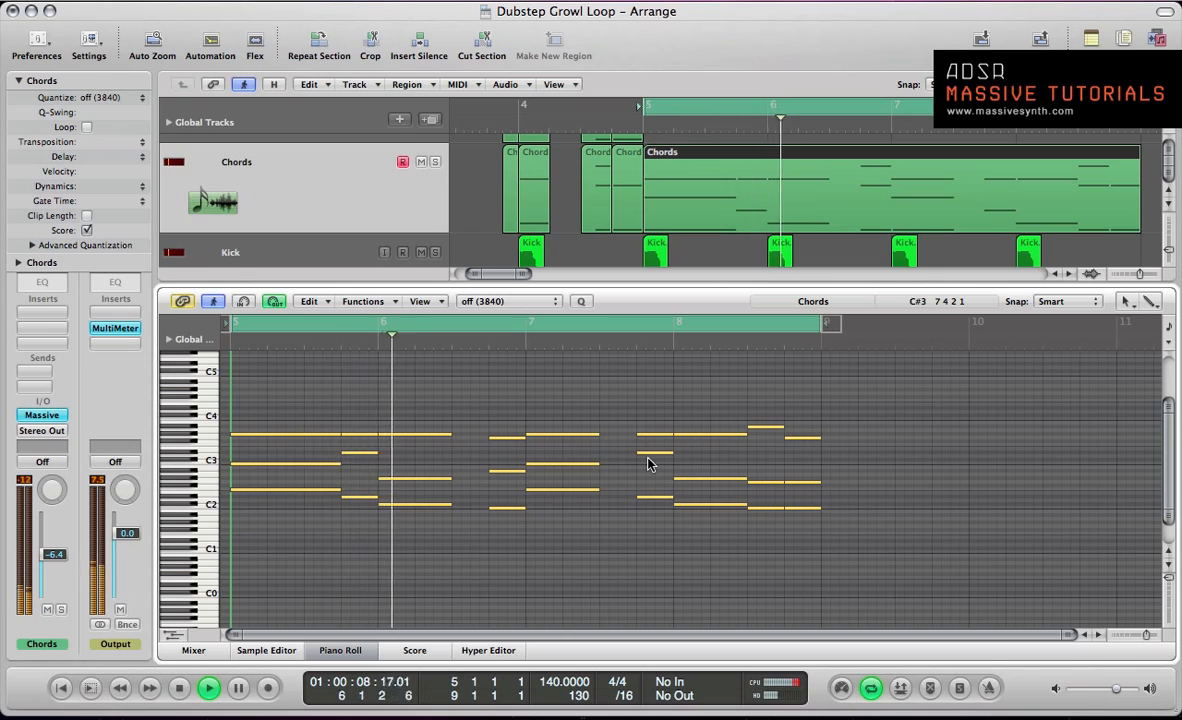
pyautogui.press('space')
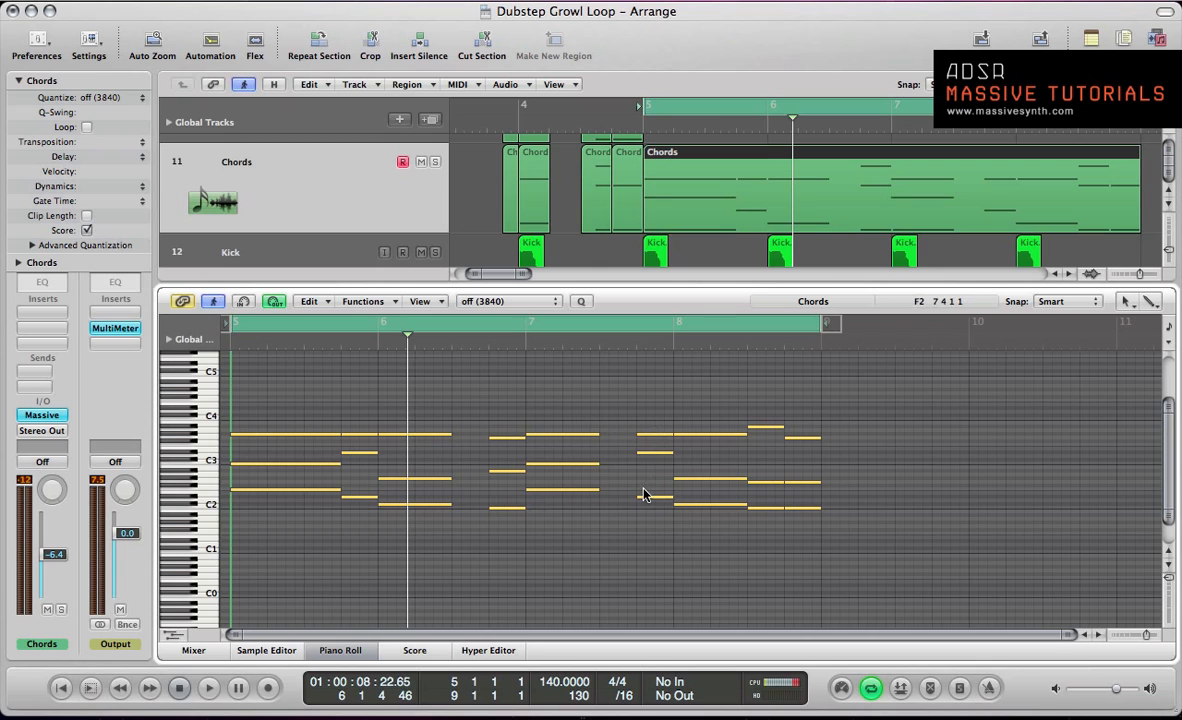
pyautogui.press('space')
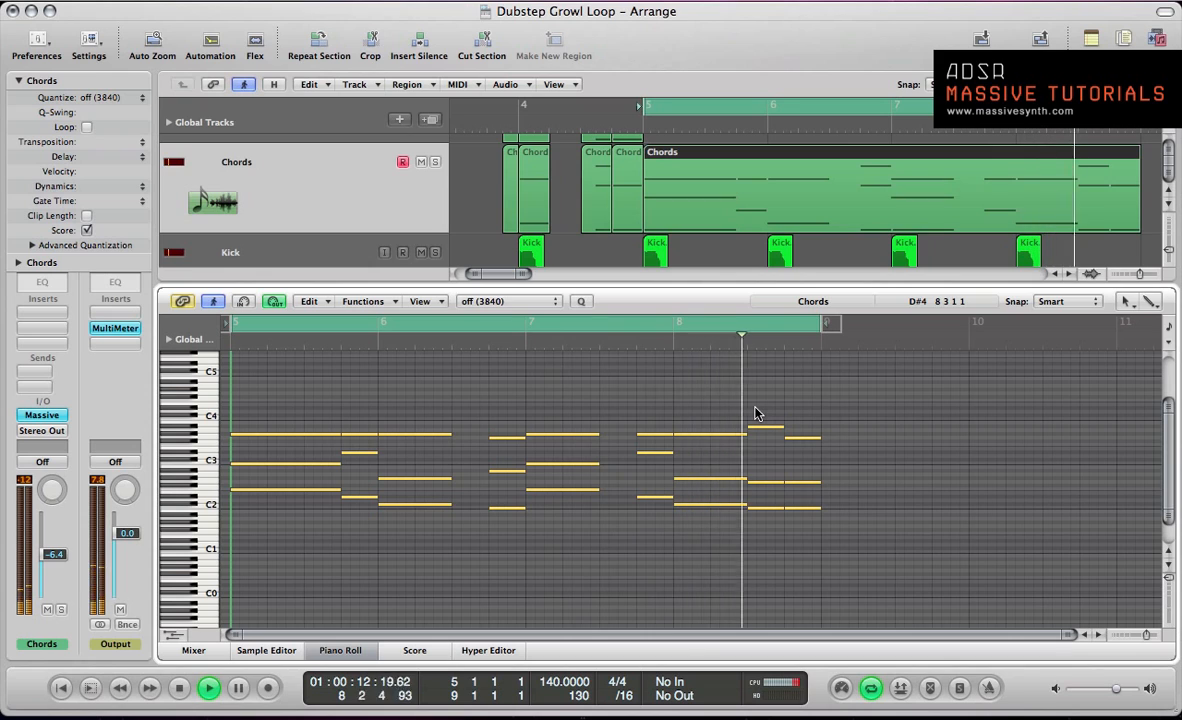
pyautogui.press('space')
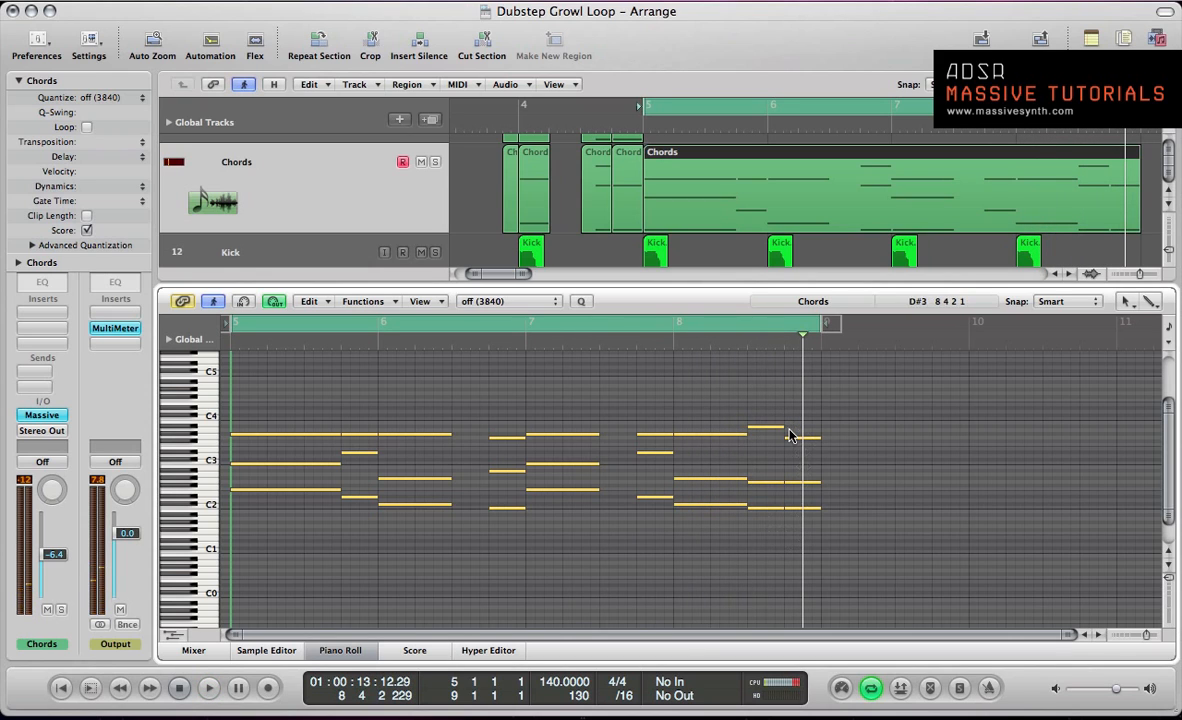
pyautogui.press('p')
pyautogui.click(790, 436)
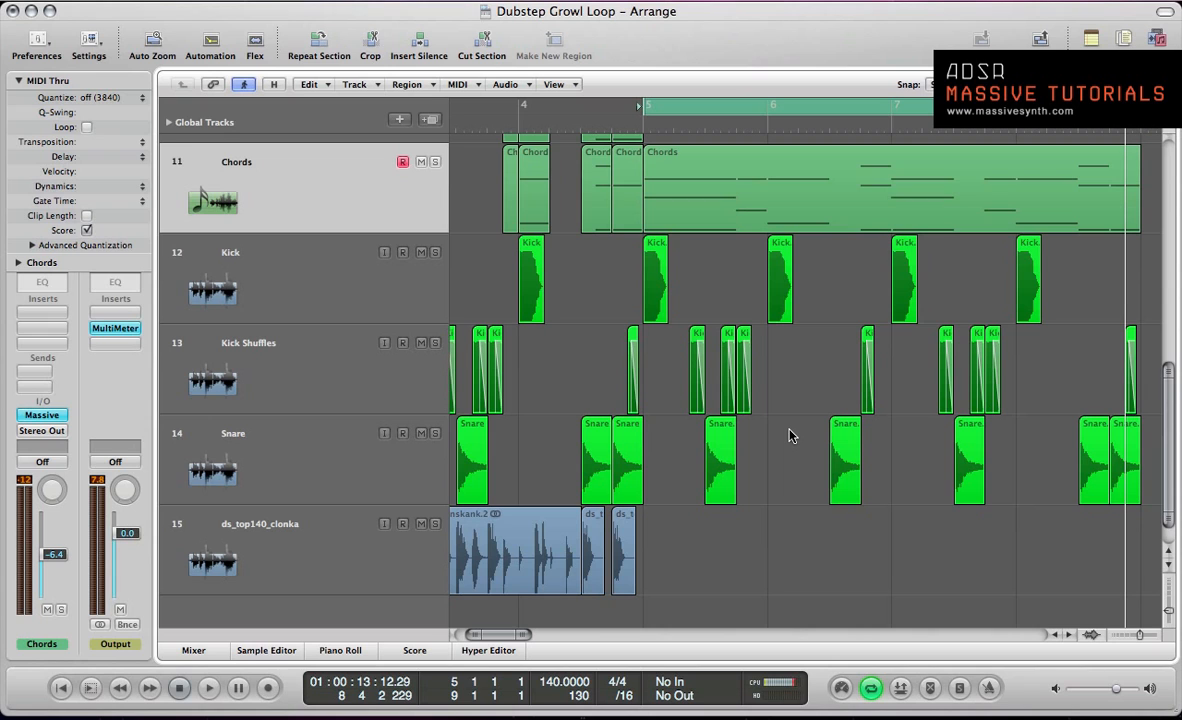
# - Compare the regions of the Kick and Kick Shuffles tracks in bars 5 to 8
pyautogui.hotkey('ctrl', 'alt', 'Up')
pyautogui.hotkey('ctrl', 'alt', 'Left')
pyautogui.hotkey('ctrl', 'alt', 'Left')
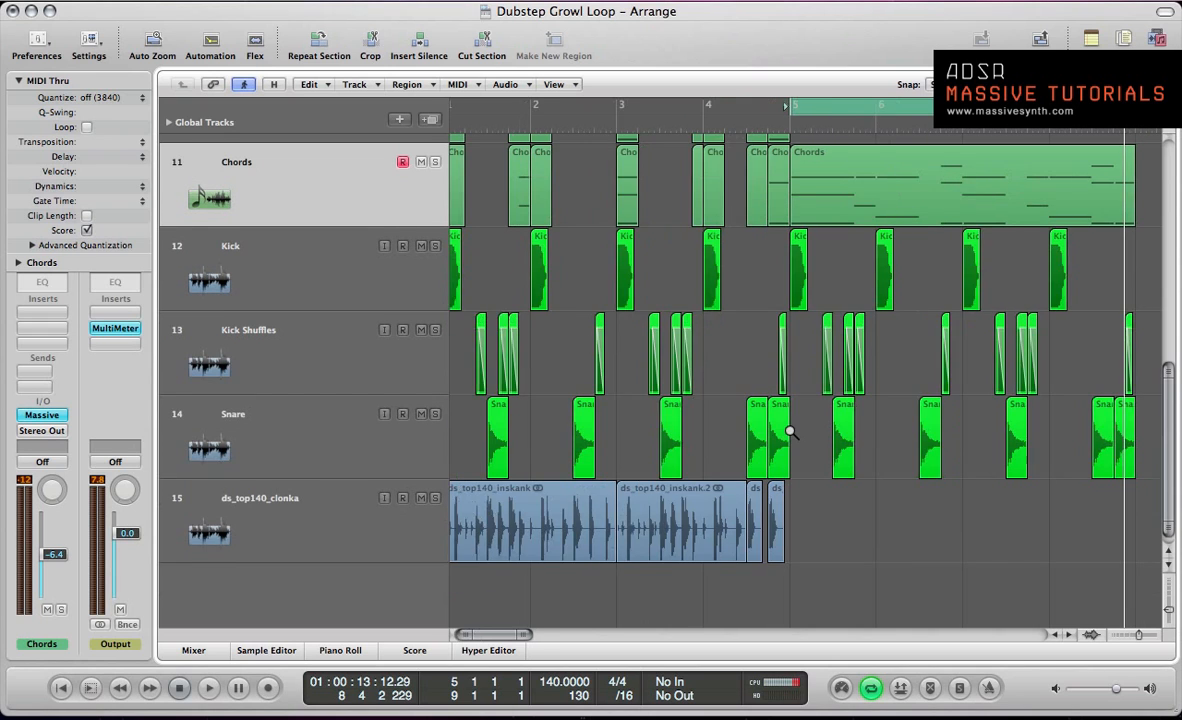
pyautogui.hotkey('ctrl', 'alt', 'Up')
pyautogui.hotkey('ctrl', 'alt', 'Right')
pyautogui.hotkey('ctrl', 'alt', 'Right')
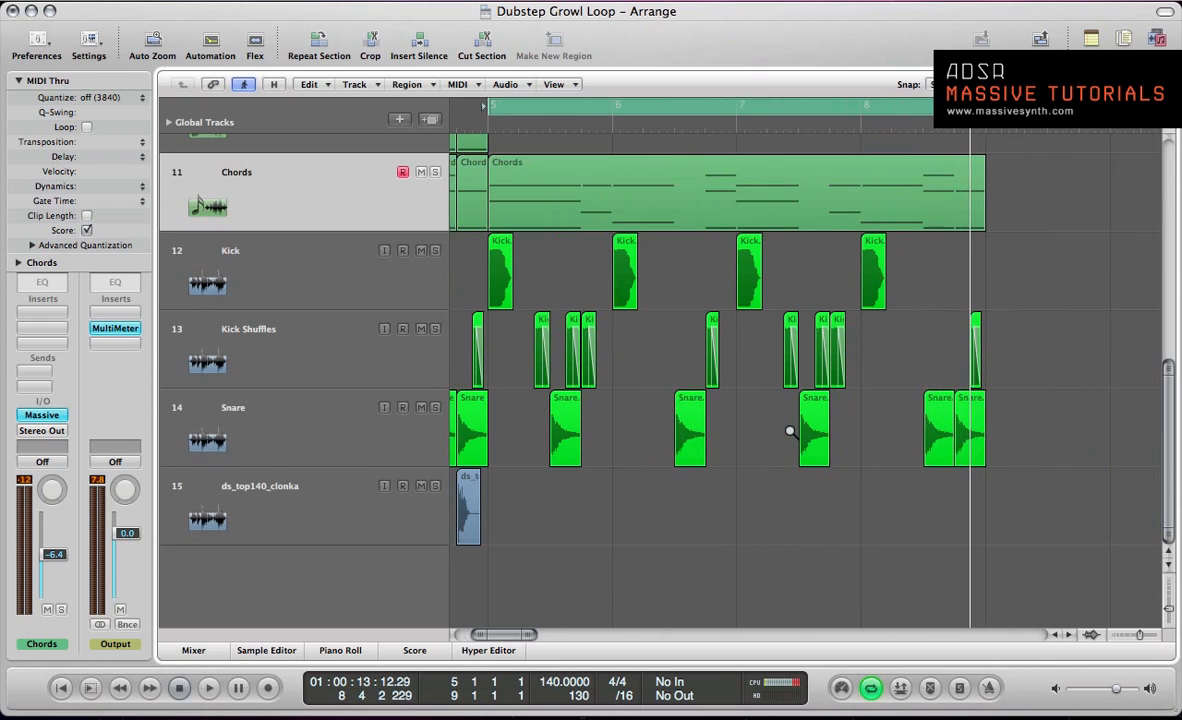
pyautogui.click(314, 285)
pyautogui.click(310, 336)
pyautogui.click(318, 306)
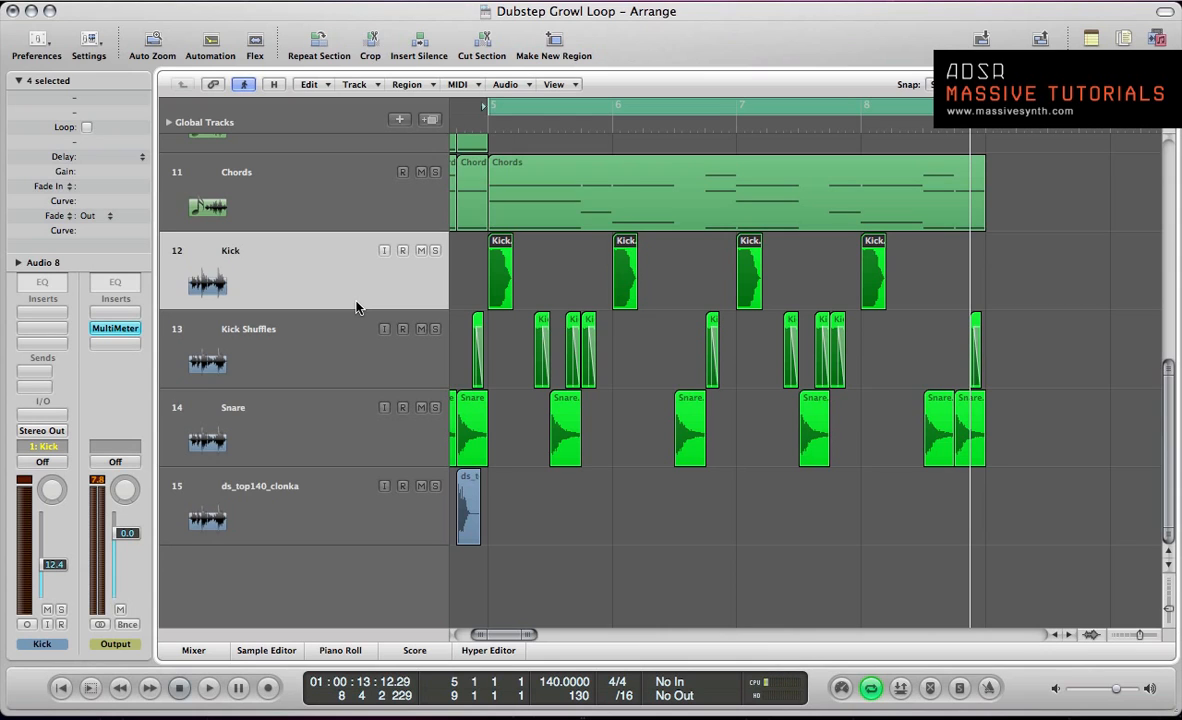
pyautogui.click(349, 360)
pyautogui.click(350, 398)
pyautogui.click(320, 332)
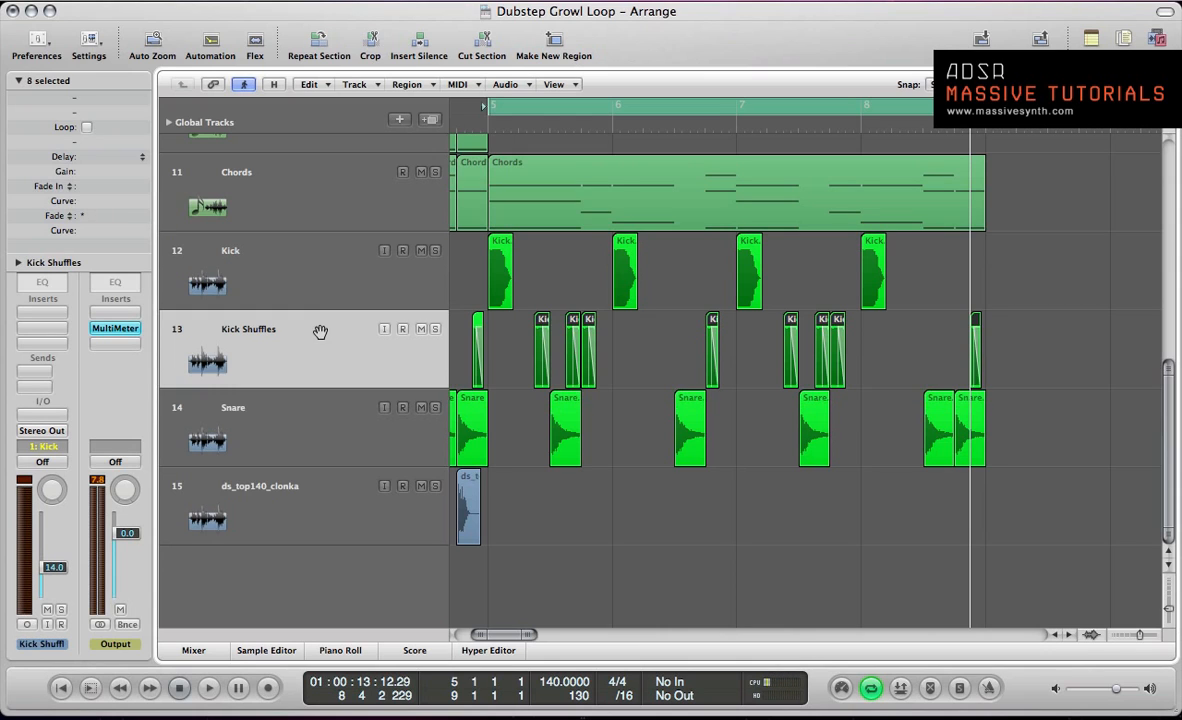
# - Solo the Kick track's regions in bars 5 to 8 and audition them
pyautogui.click(317, 274)
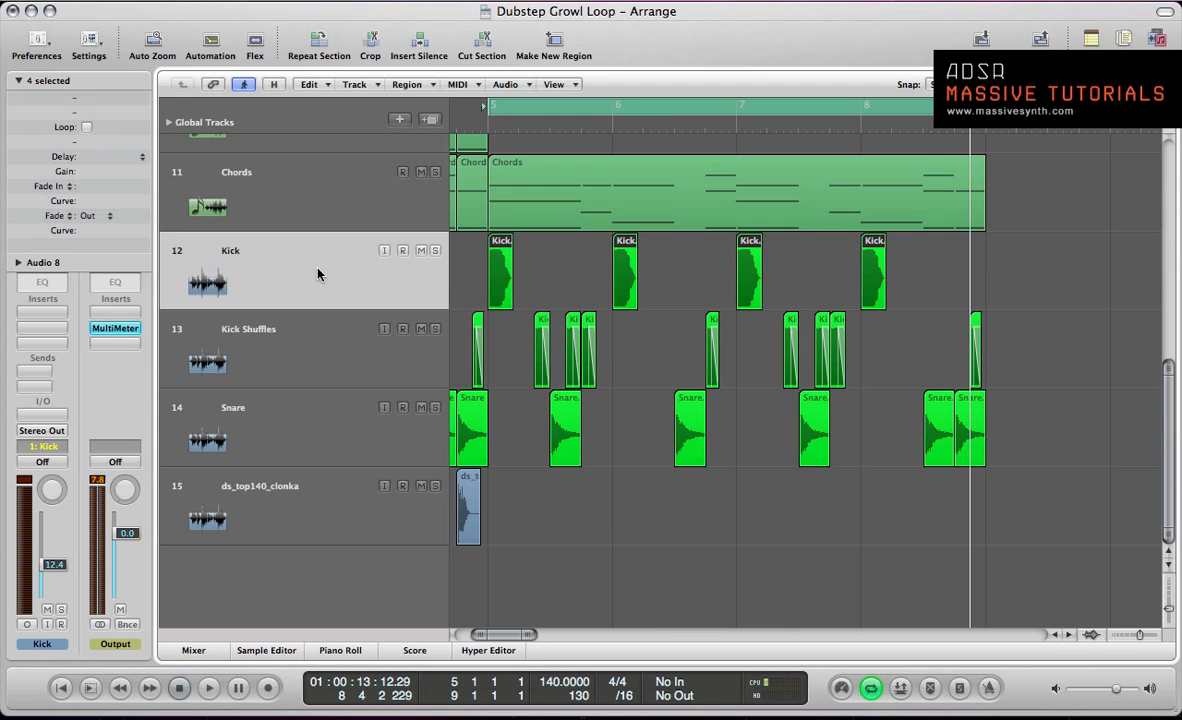
pyautogui.press('s')
pyautogui.press('space')
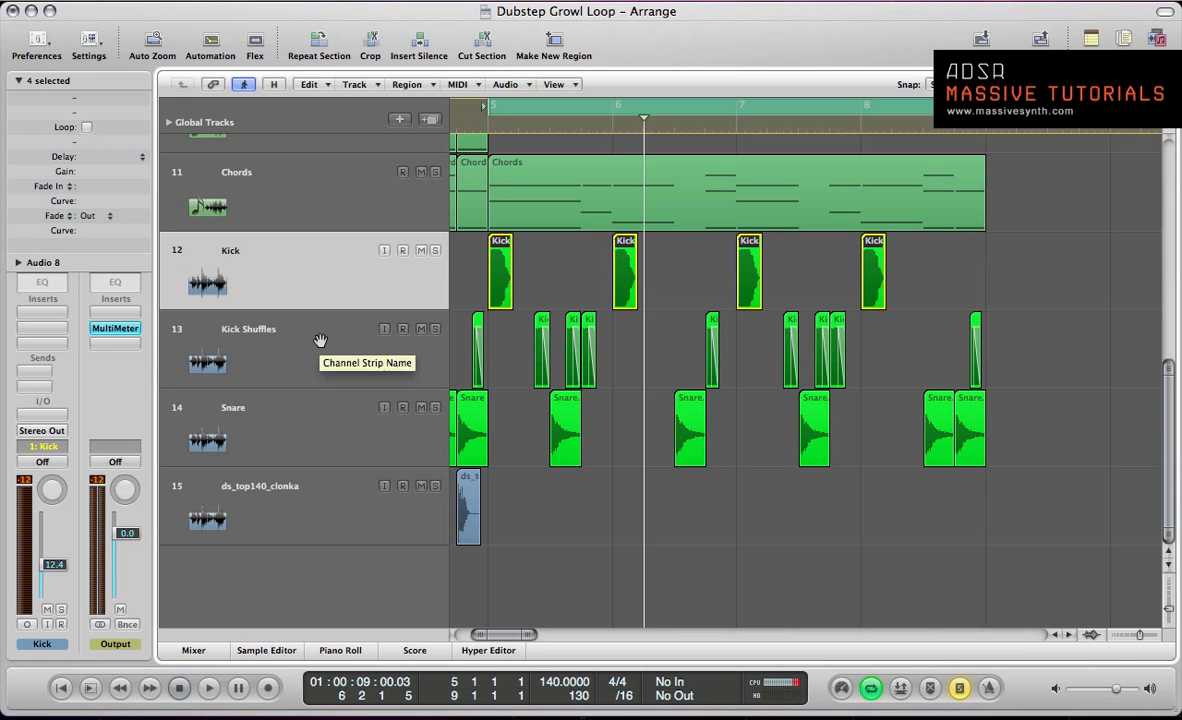
# - Switch the solo to the Kick Shuffles regions in bars 5 to 8
pyautogui.click(298, 338)
pyautogui.click(315, 292)
pyautogui.click(311, 324)
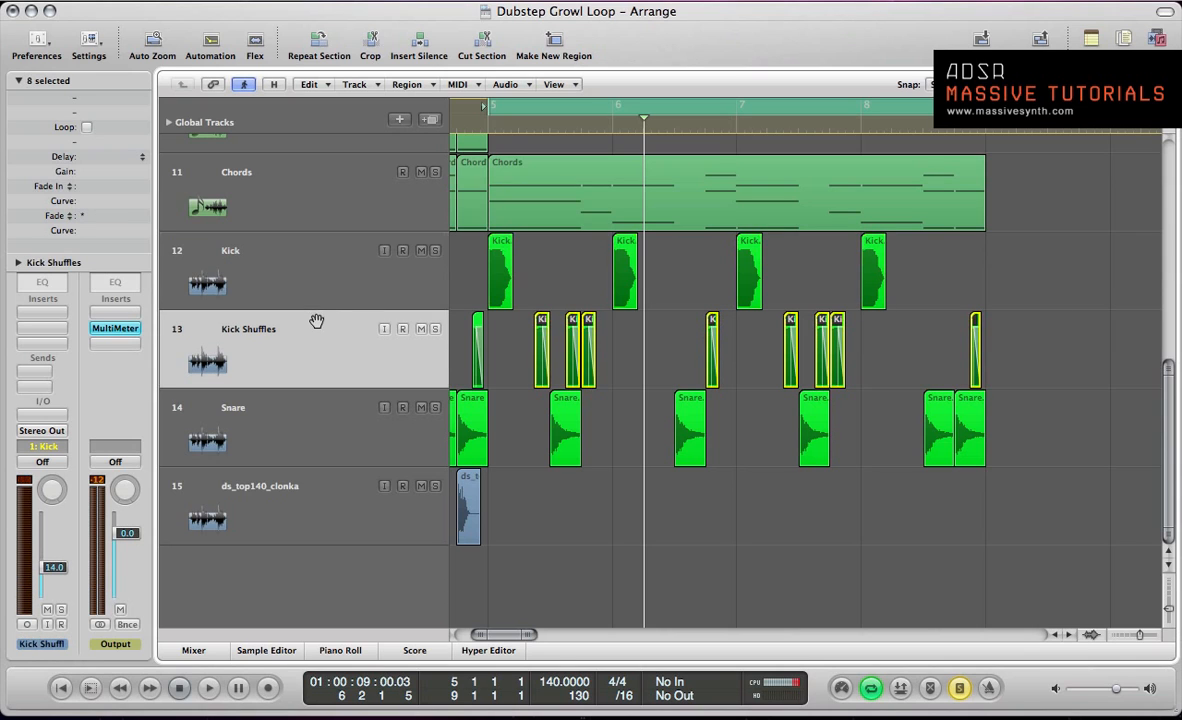
# - Place the playhead at 5 3 1 1 and examine the end of the kick shuffle just before the snare
pyautogui.hotkey('ctrl', 'Right')
pyautogui.hotkey('ctrl', 'Right')
pyautogui.hotkey('ctrl', 'Right')
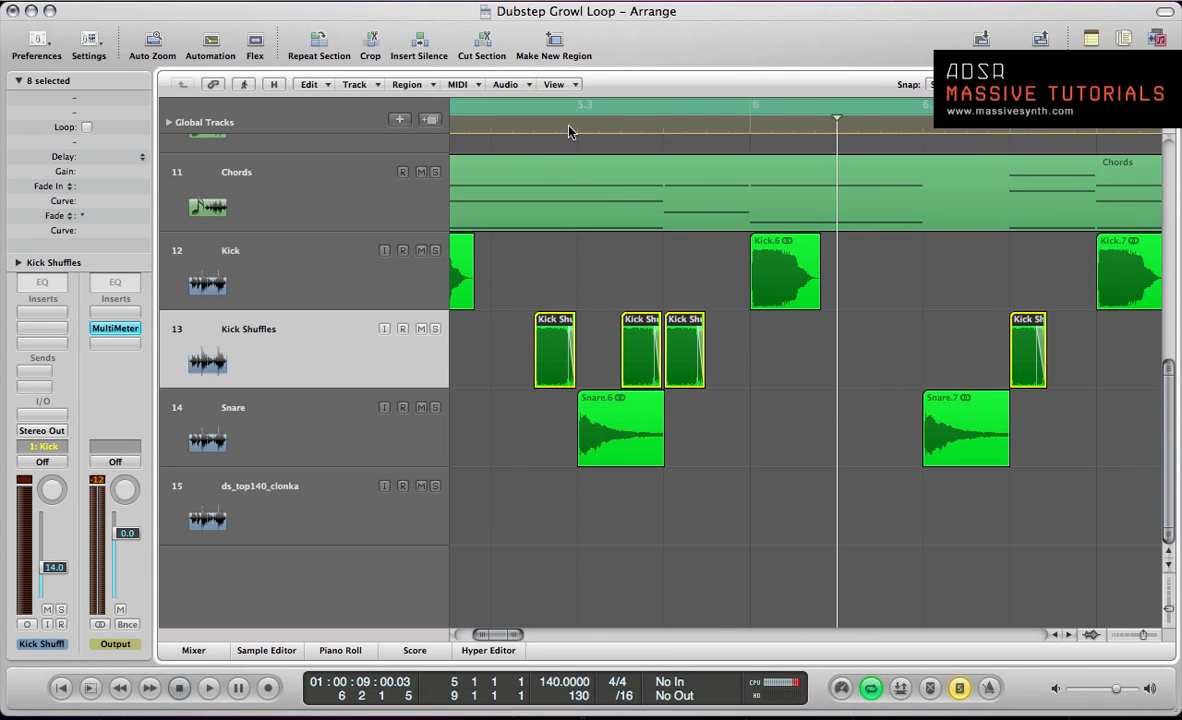
pyautogui.moveTo(570, 125); pyautogui.dragTo(577, 125)
pyautogui.hotkey('ctrl', 'alt', 'Right')
pyautogui.hotkey('ctrl', 'alt', 'Right')
pyautogui.hotkey('ctrl', 'alt', 'Right')
pyautogui.hotkey('ctrl', 'alt', 'Right')
pyautogui.hotkey('ctrl', 'alt', 'Right')
pyautogui.hotkey('ctrl', 'alt', 'Right')
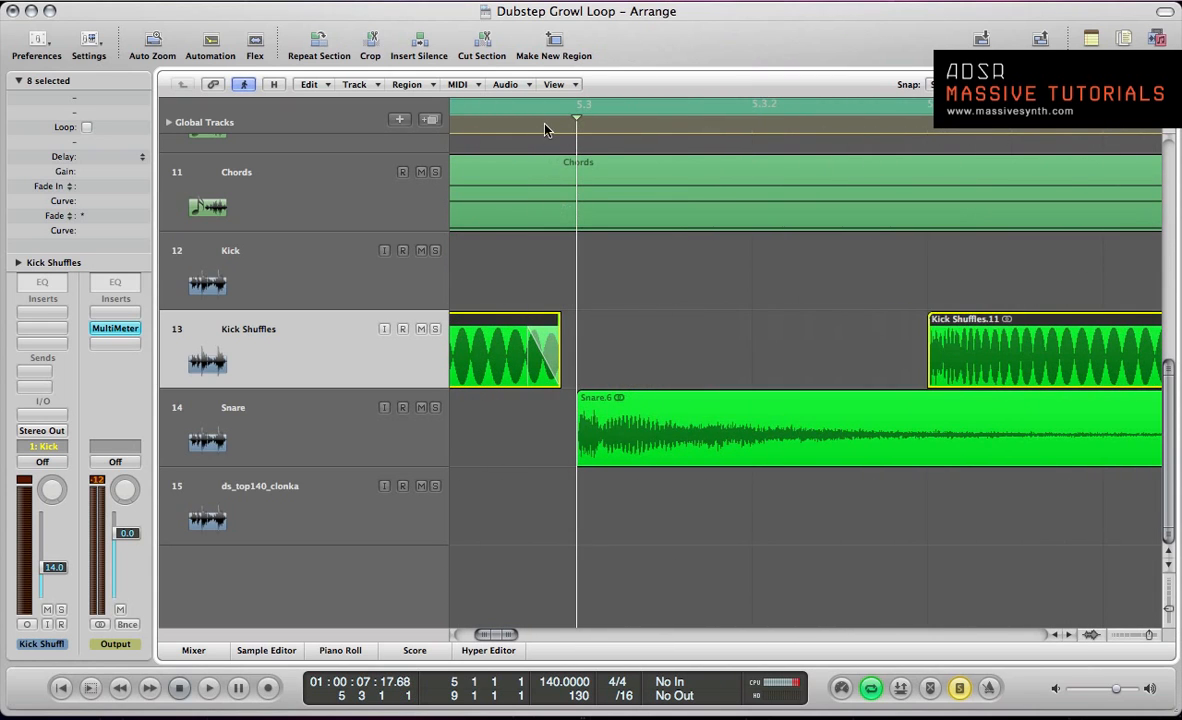
# - Inspect the fade-out at the end of the kick shuffle region and its gap before the snare at 5.3, placing the playhead at 5 2 4 218
pyautogui.click(544, 130)
pyautogui.hotkey('ctrl', 'alt', 'Right')
pyautogui.hotkey('ctrl', 'alt', 'Right')
pyautogui.hotkey('ctrl', 'alt', 'Right')
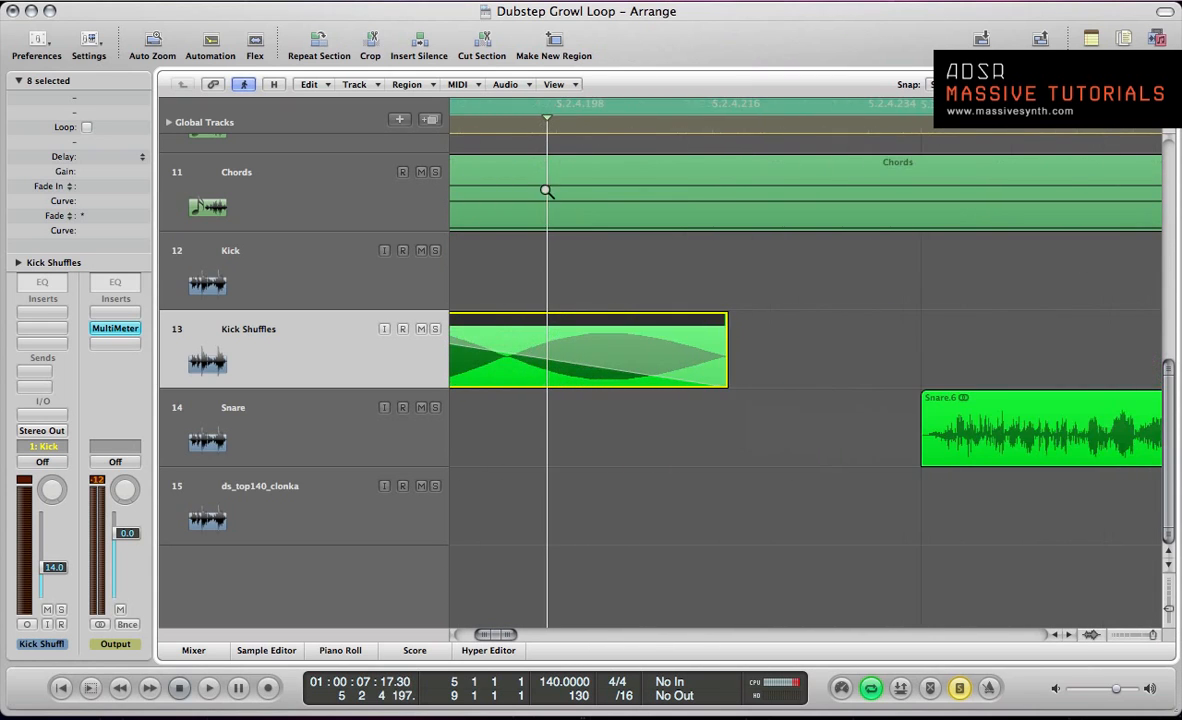
pyautogui.click(721, 122)
pyautogui.hotkey('ctrl', 'alt', 'Right')
pyautogui.hotkey('ctrl', 'alt', 'Right')
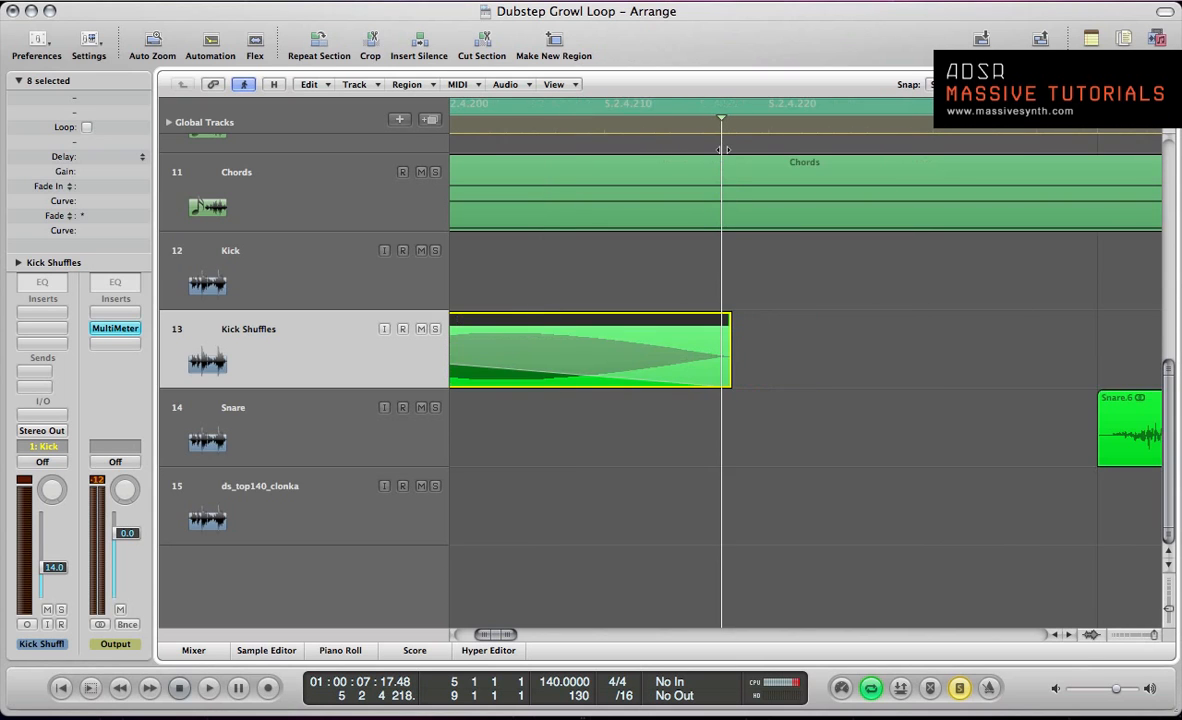
pyautogui.hotkey('ctrl', 'alt', 'Left')
pyautogui.hotkey('ctrl', 'alt', 'Left')
pyautogui.hotkey('ctrl', 'alt', 'Left')
pyautogui.hotkey('ctrl', 'alt', 'Left')
pyautogui.hotkey('ctrl', 'alt', 'Left')
pyautogui.hotkey('ctrl', 'alt', 'Left')
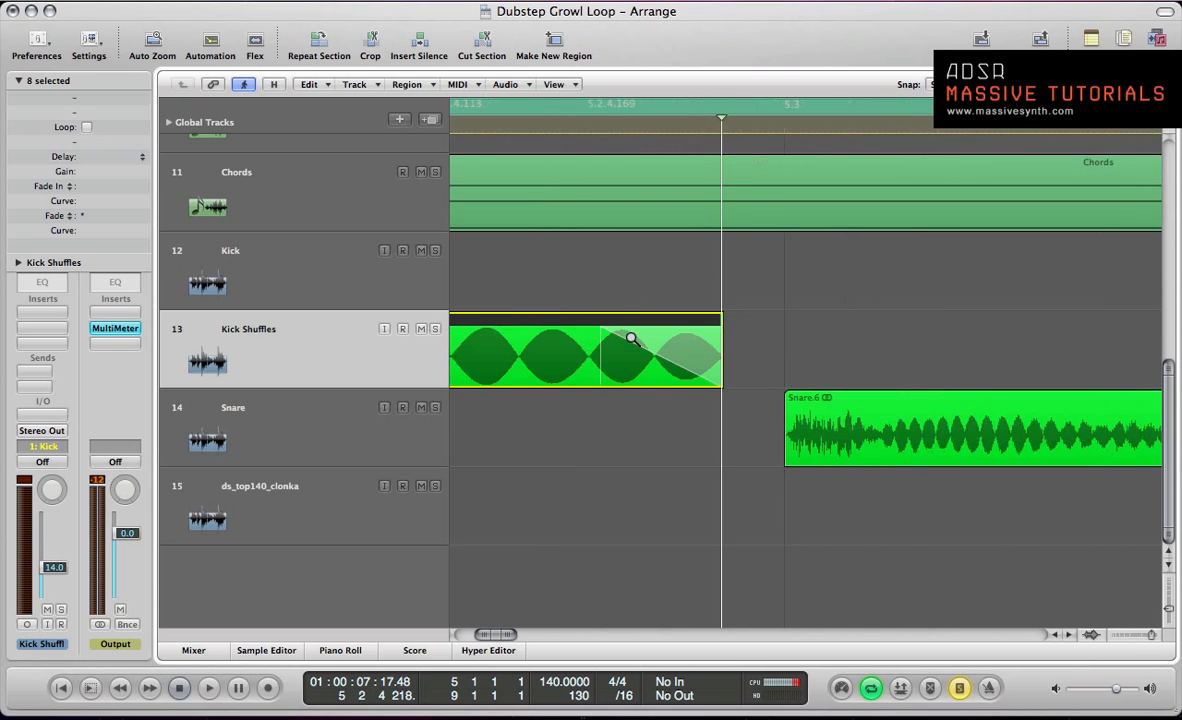
# - Check the Kick and Kick Shuffles channels in the mixer, and audition both tracks' bars 5 to 8 regions soloed together
pyautogui.hotkey('ctrl', 'alt', 'Up')
pyautogui.press('x')
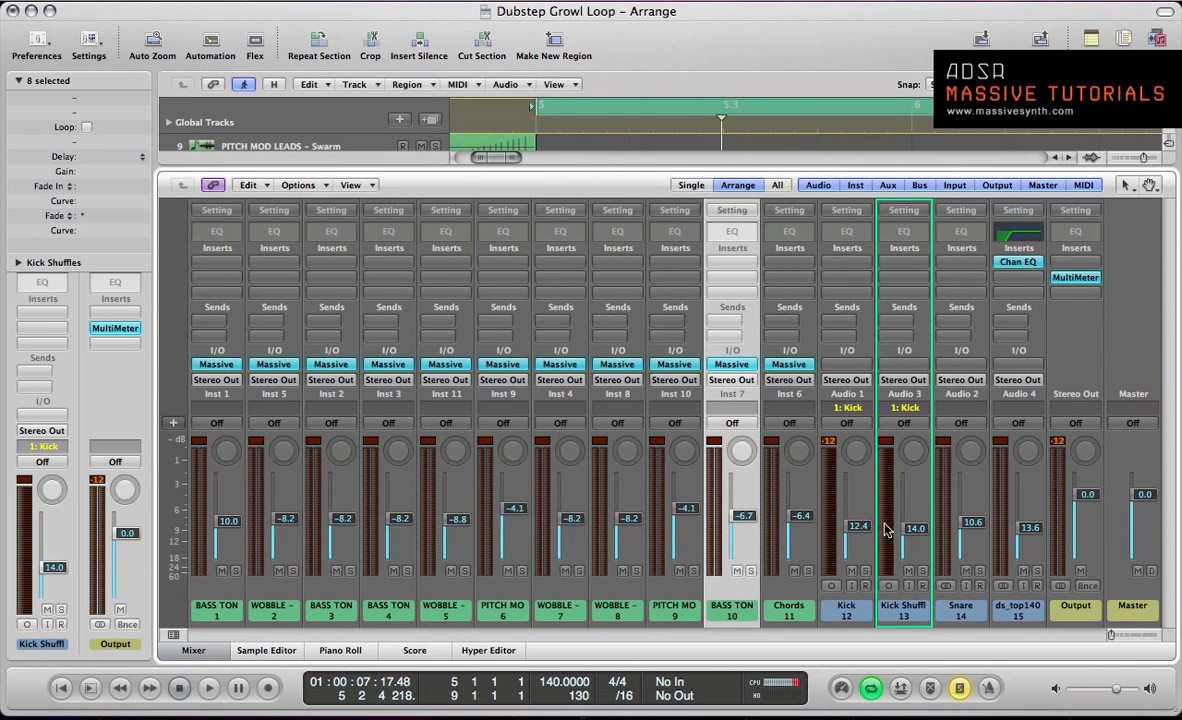
pyautogui.press('x')
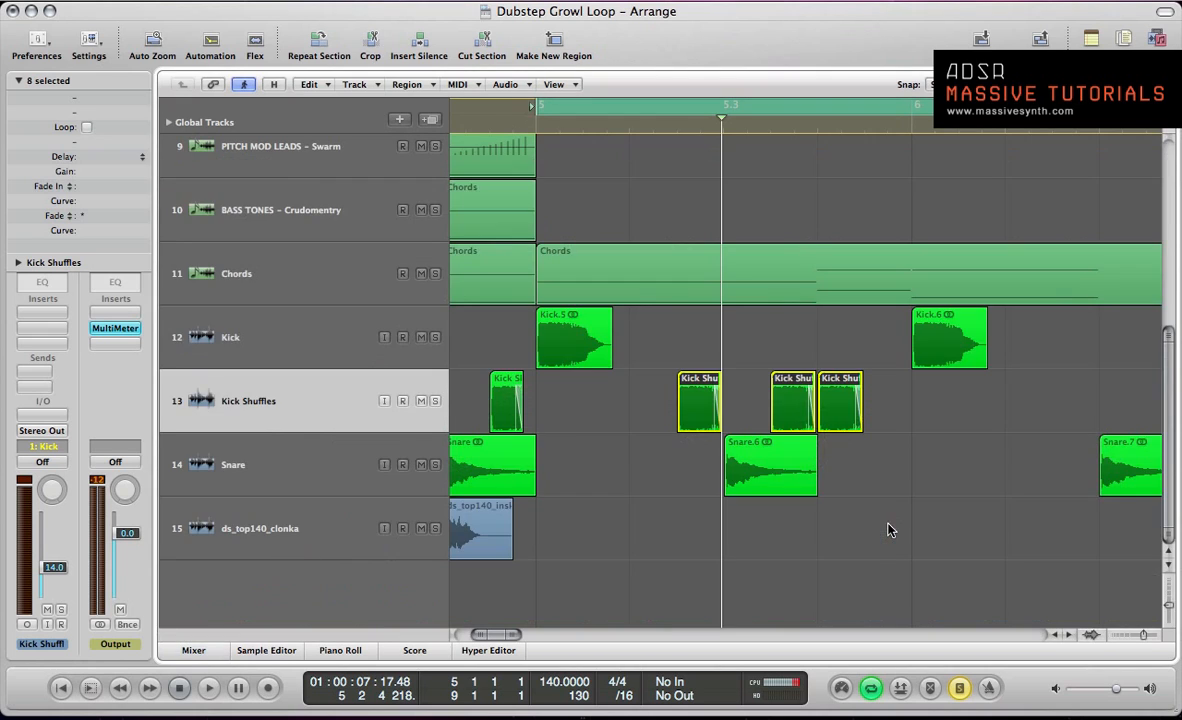
pyautogui.click(293, 338)
pyautogui.press('space')
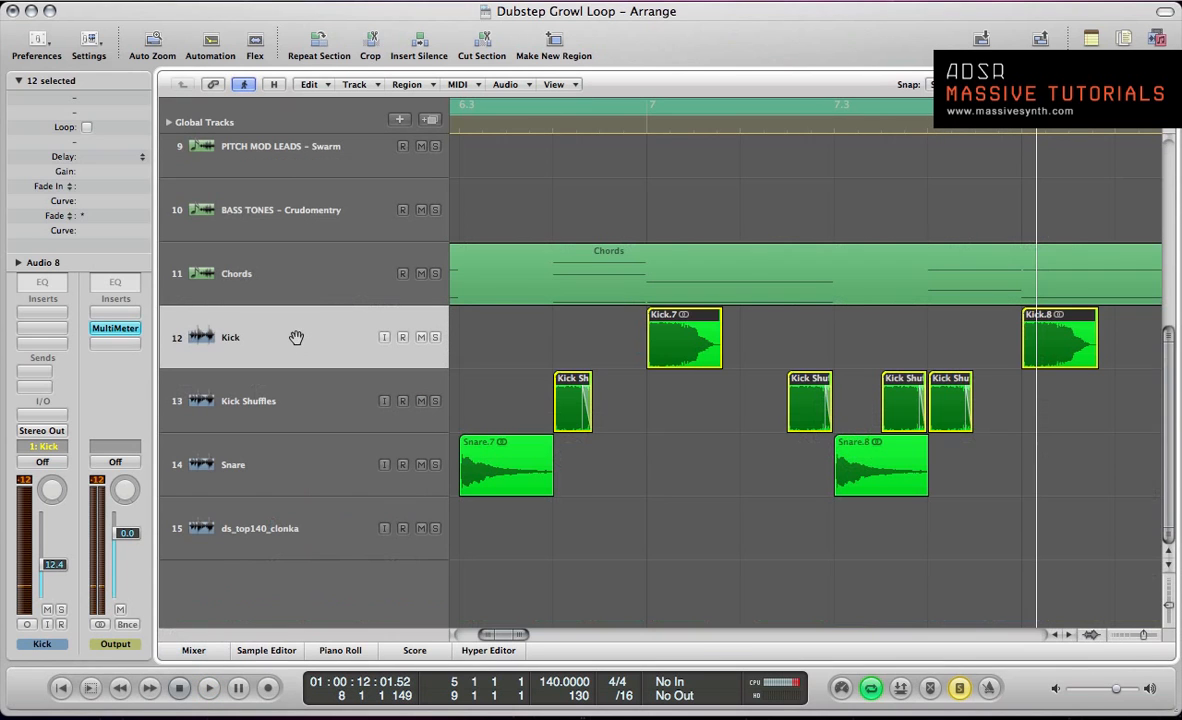
# - Examine the kick, kick shuffle and snare pattern in bars 5 to 8 alongside all fifteen tracks of the arrangement
pyautogui.click(689, 426)
pyautogui.hotkey('ctrl', 'alt', 'Left')
pyautogui.hotkey('ctrl', 'alt', 'Left')
pyautogui.hotkey('ctrl', 'alt', 'Up')
pyautogui.hotkey('ctrl', 'alt', 'Up')
pyautogui.hotkey('ctrl', 'alt', 'Up')
pyautogui.hotkey('ctrl', 'alt', 'Up')
pyautogui.hotkey('ctrl', 'alt', 'Up')
pyautogui.hotkey('ctrl', 'alt', 'Up')
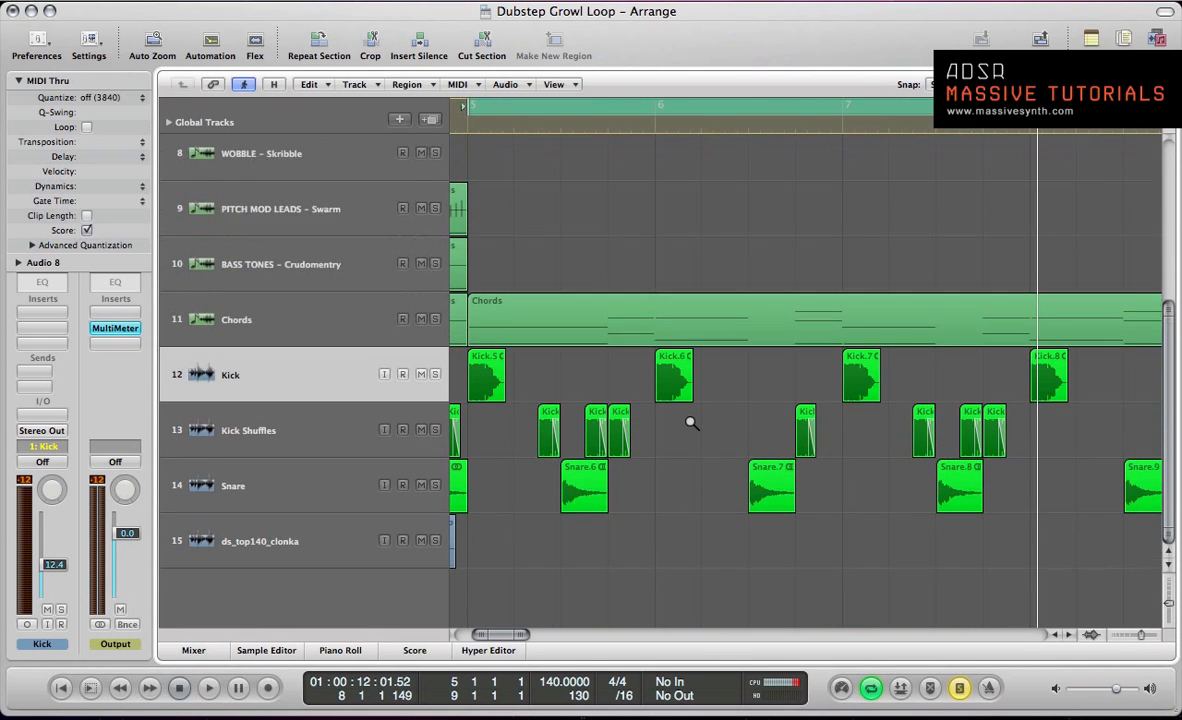
pyautogui.hotkey('ctrl', 'alt', 'Left')
pyautogui.hotkey('ctrl', 'alt', 'Left')
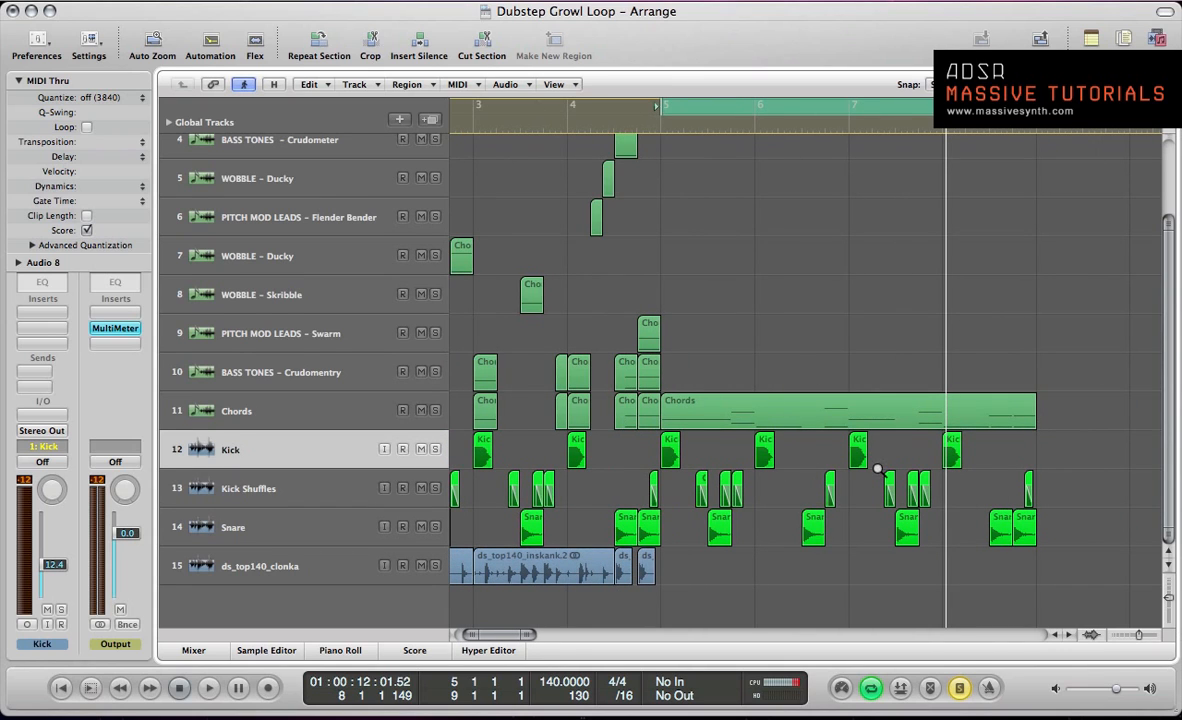
pyautogui.hotkey('ctrl', 'alt', 'Up')
pyautogui.hotkey('ctrl', 'alt', 'Up')
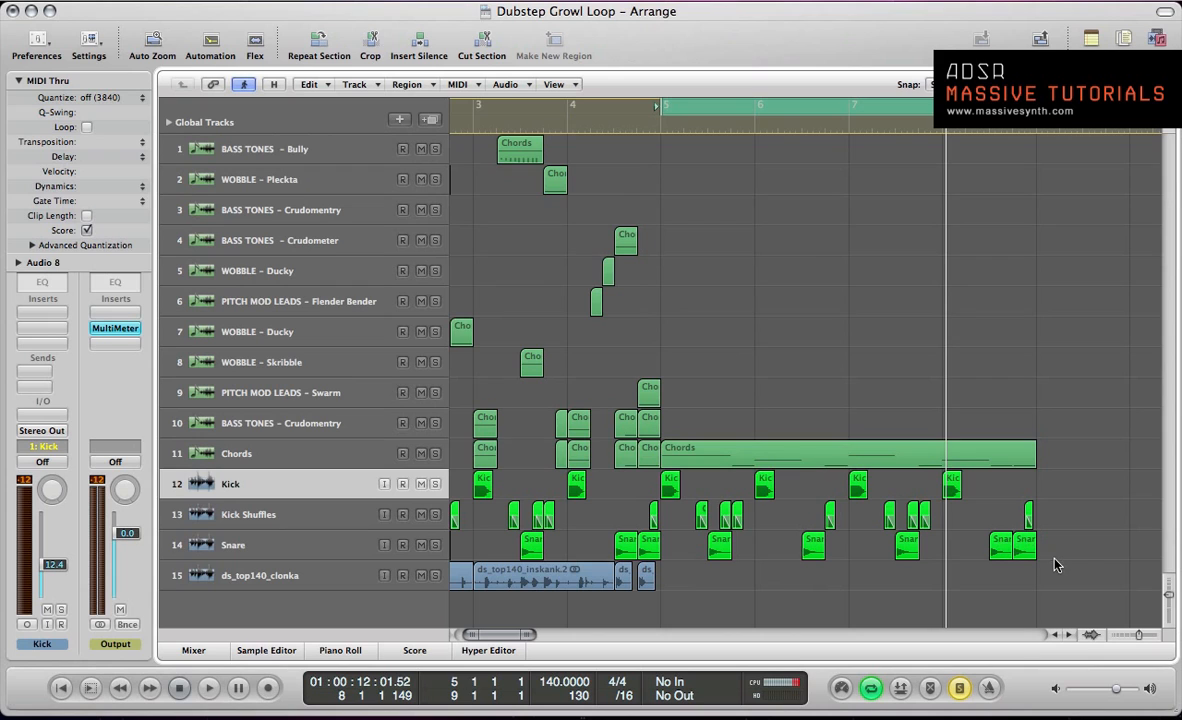
# - Select the Kick Shuffles regions in bars 5 to 8 and lower the Kick channel's volume slightly in the mixer
pyautogui.click(255, 515)
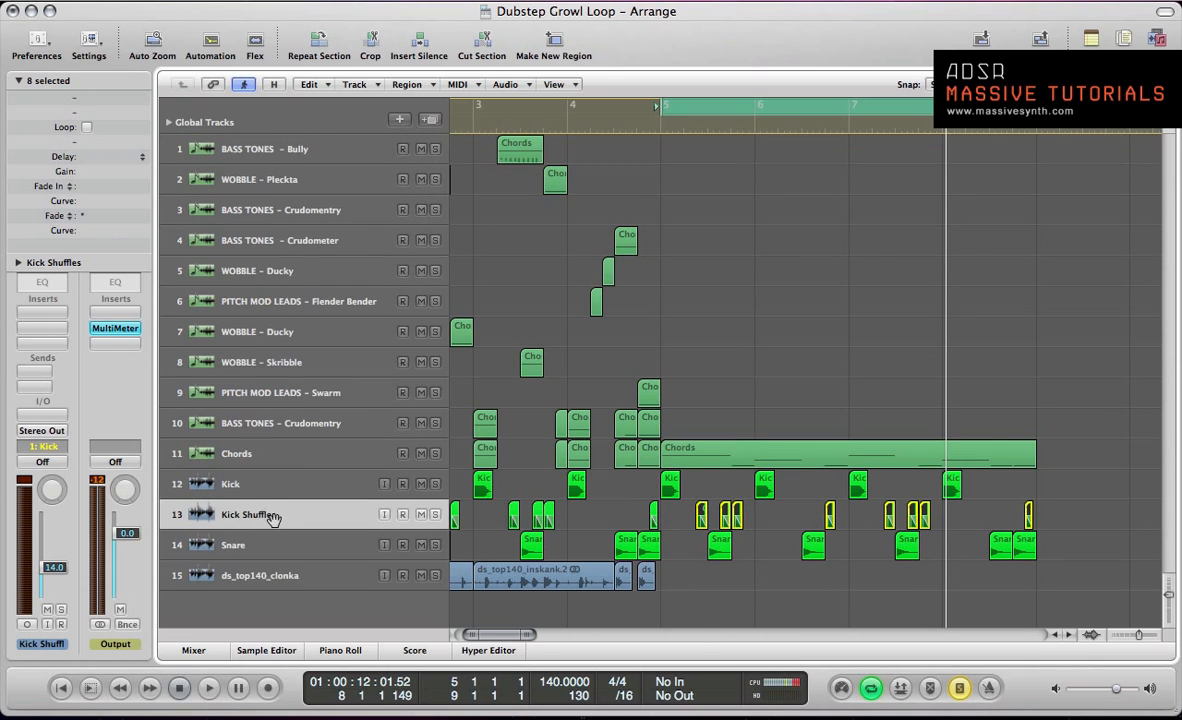
pyautogui.press('x')
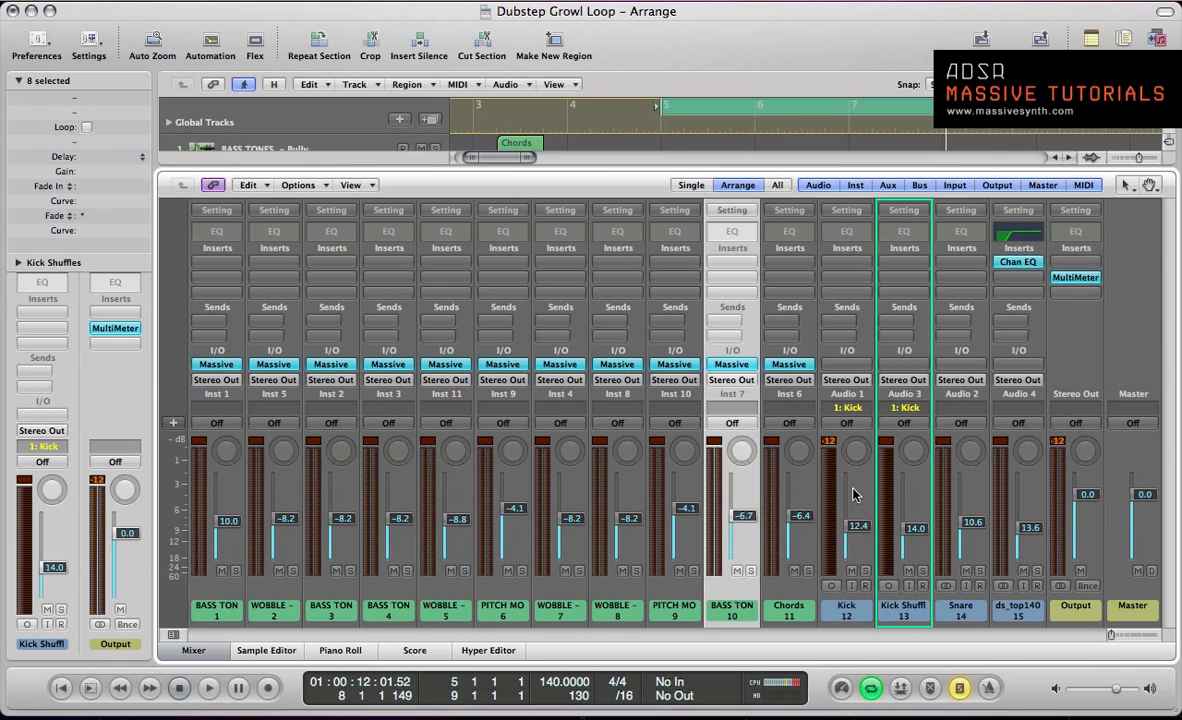
pyautogui.moveTo(851, 526); pyautogui.dragTo(855, 535)
pyautogui.press('x')
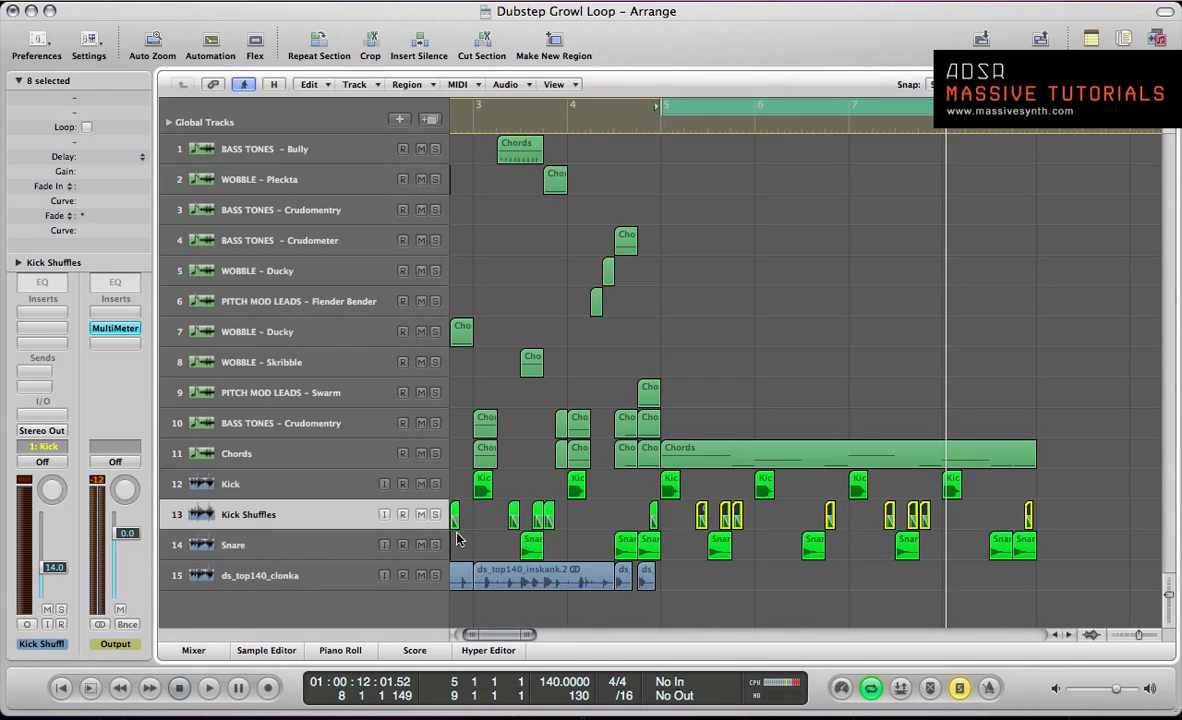
# - Audition the Snare regions of bars 5 to 8 in solo and mute the Chords track
pyautogui.click(250, 549)
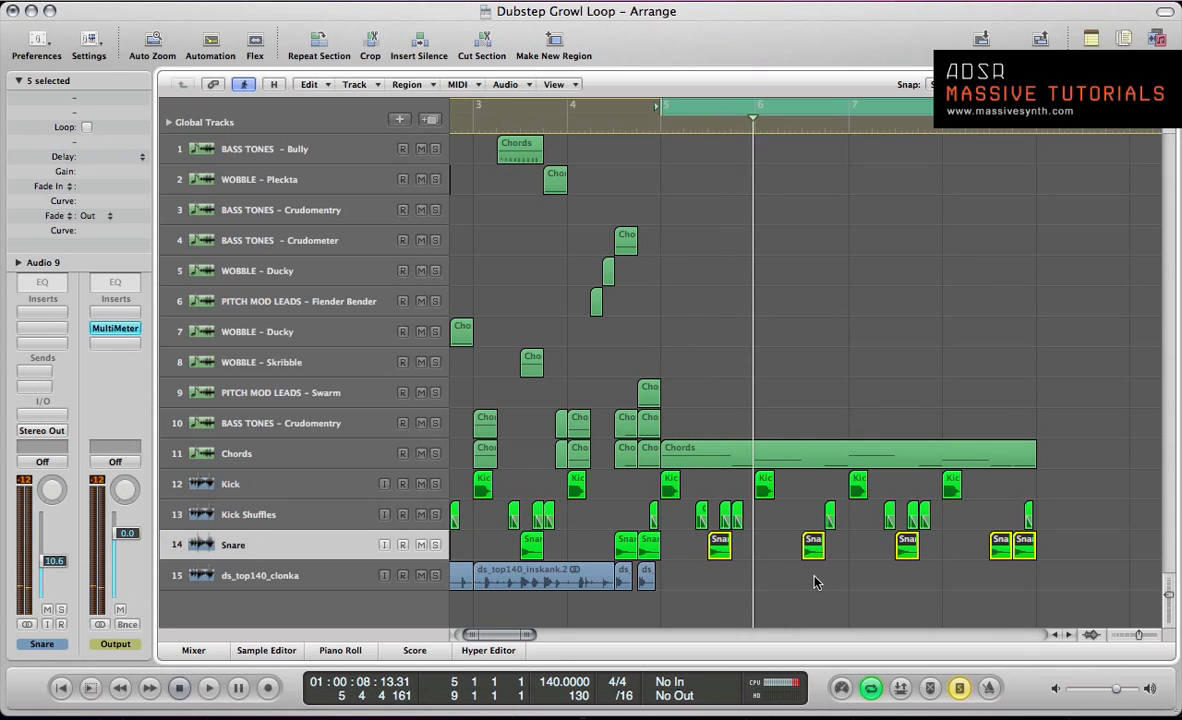
pyautogui.hscroll(-2, 814, 583)
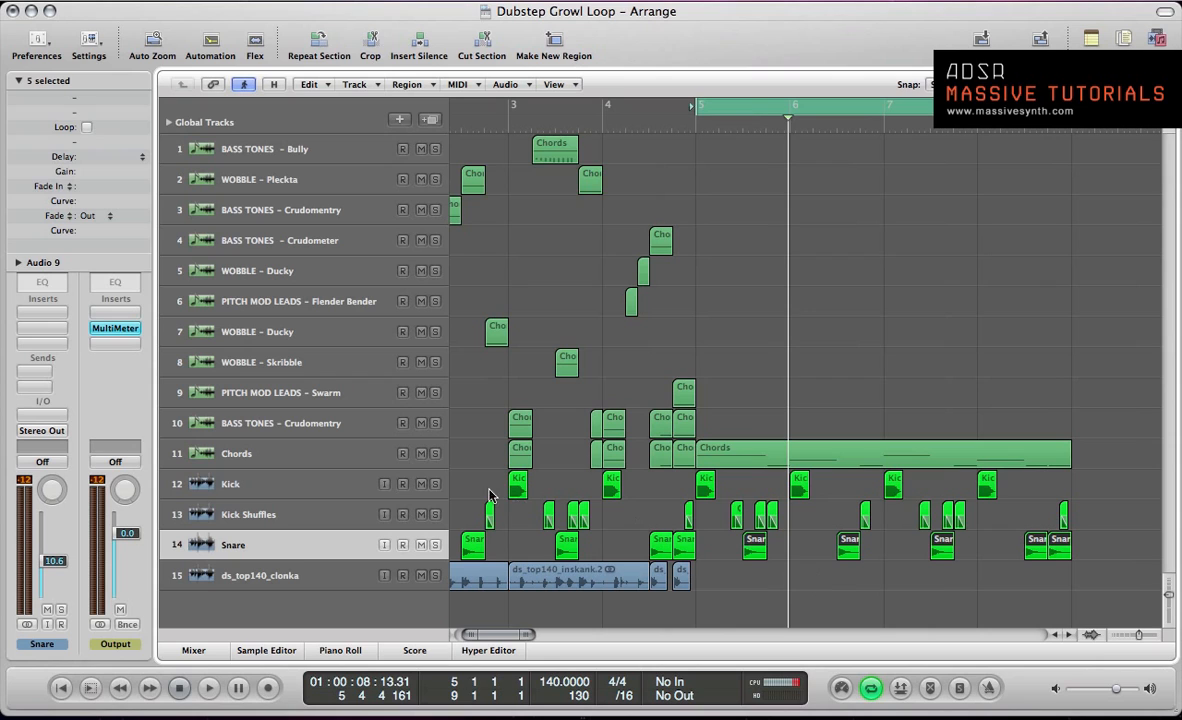
pyautogui.click(421, 453)
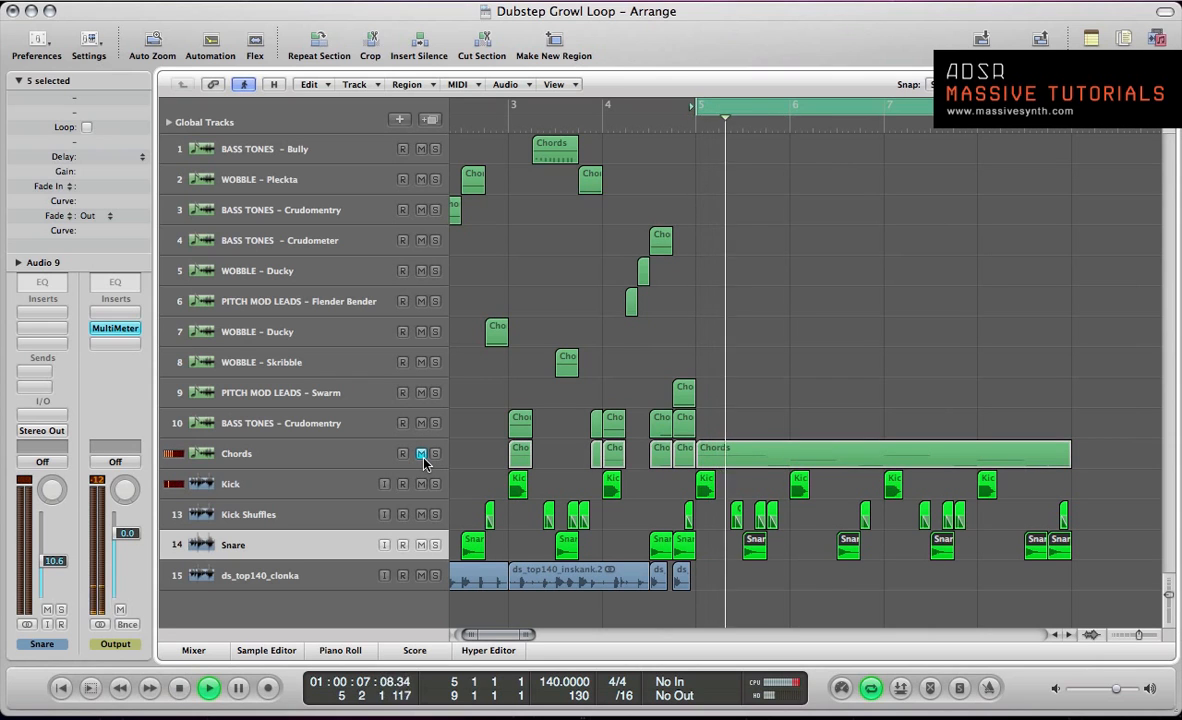
pyautogui.press('space')
# - Copy the ds_top140_inskank region from bar 1 to bar 5 on the ds_top140_clonka track and audition it with the drums
pyautogui.keyDown('ctrl'); pyautogui.keyDown('alt'); pyautogui.click(516, 480); pyautogui.keyUp('alt'); pyautogui.keyUp('ctrl')
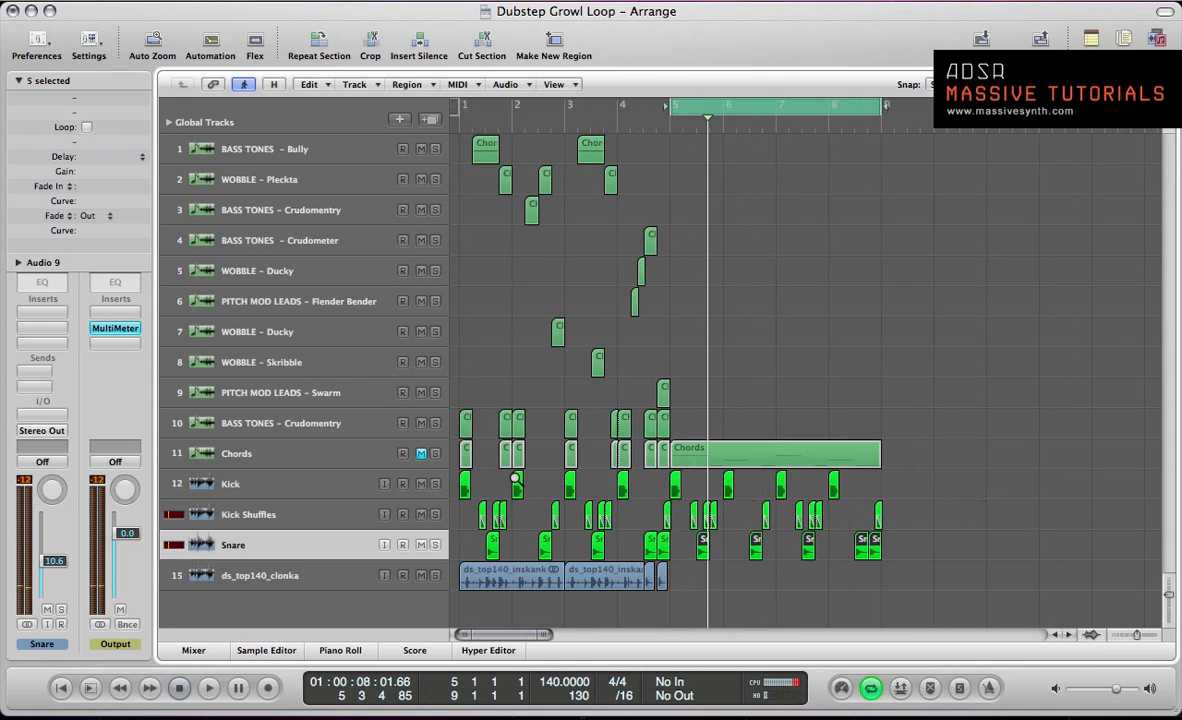
pyautogui.click(505, 576)
pyautogui.moveTo(505, 576); pyautogui.dragTo(714, 596)
pyautogui.keyDown('ctrl'); pyautogui.keyDown('alt'); pyautogui.click(714, 596); pyautogui.keyUp('alt'); pyautogui.keyUp('ctrl')
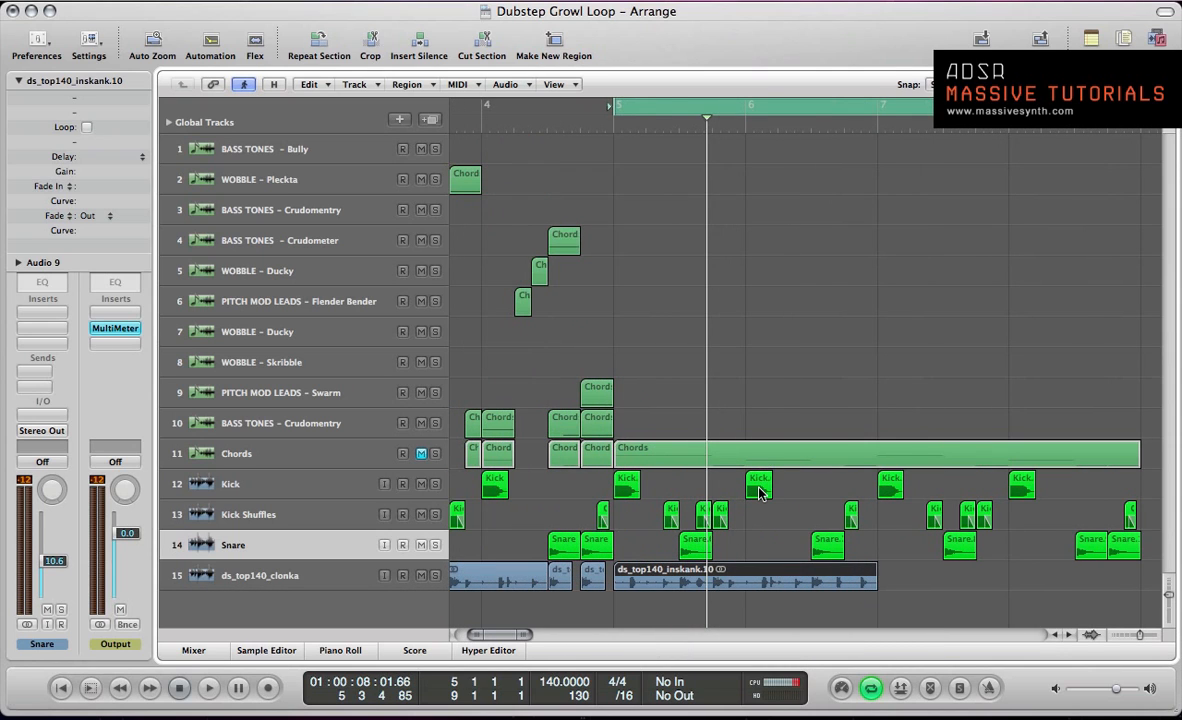
pyautogui.press('space')
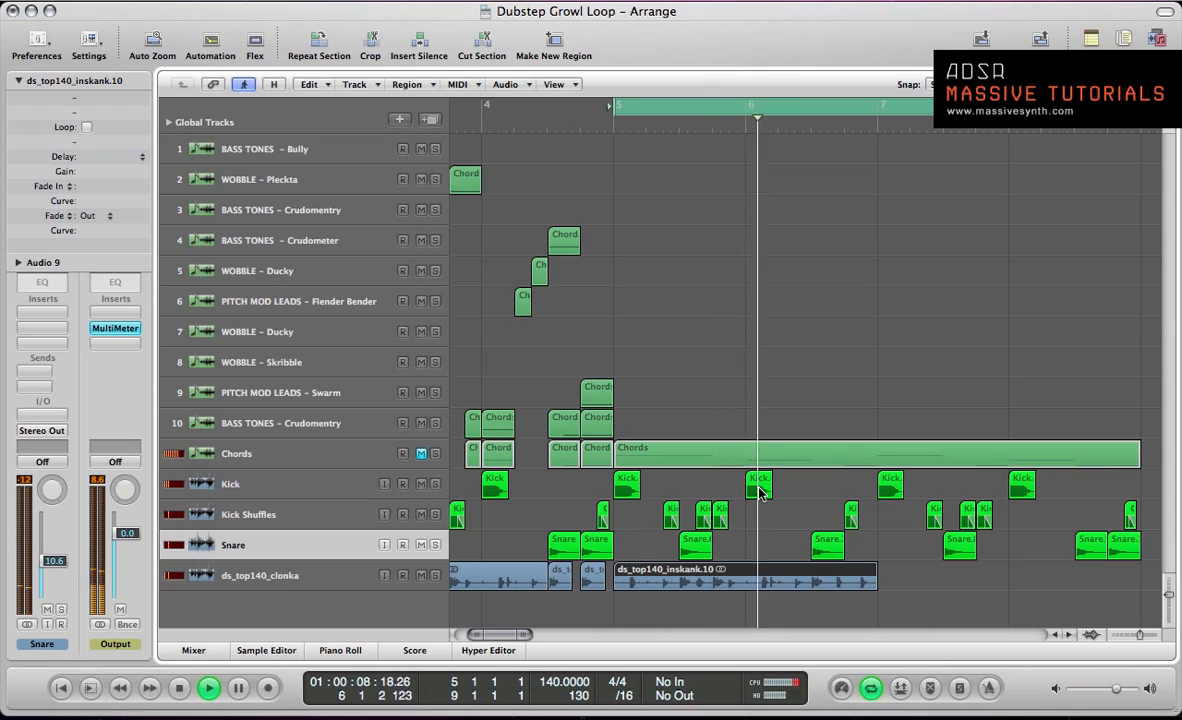
pyautogui.press('space')
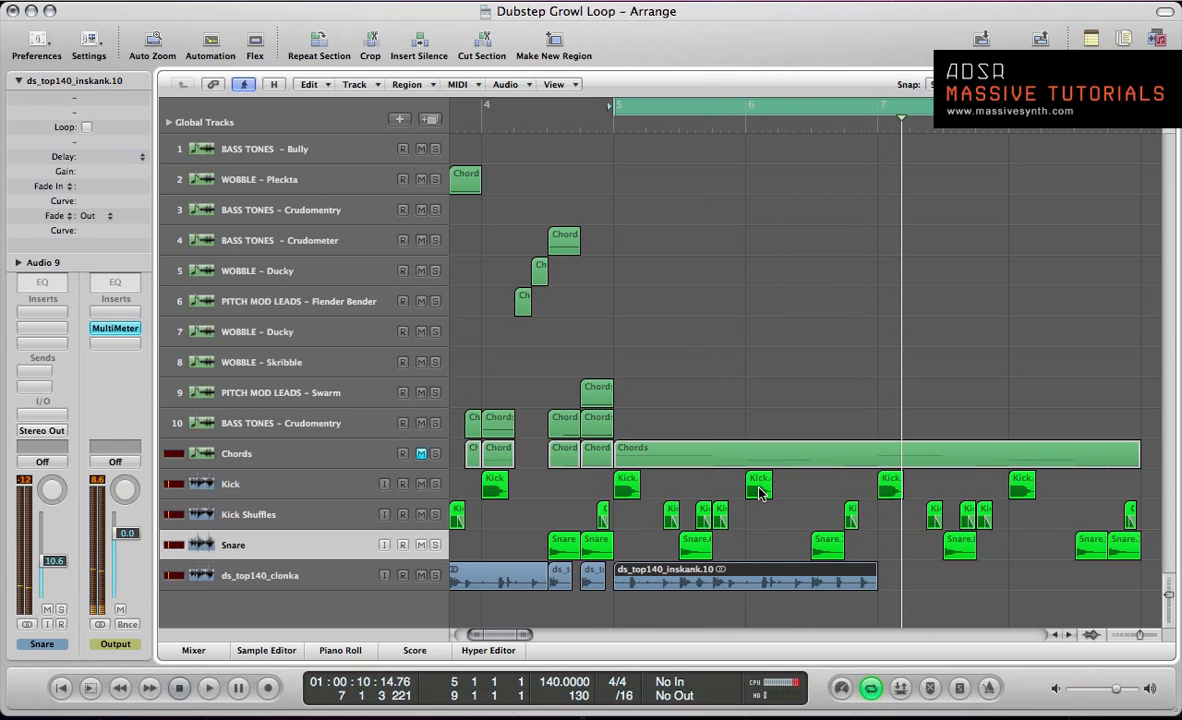
# - Copy the ds_top140_inskank.10 region from bar 5 to bar 7 and play the loop with both percussion regions
pyautogui.click(714, 538)
pyautogui.click(709, 582)
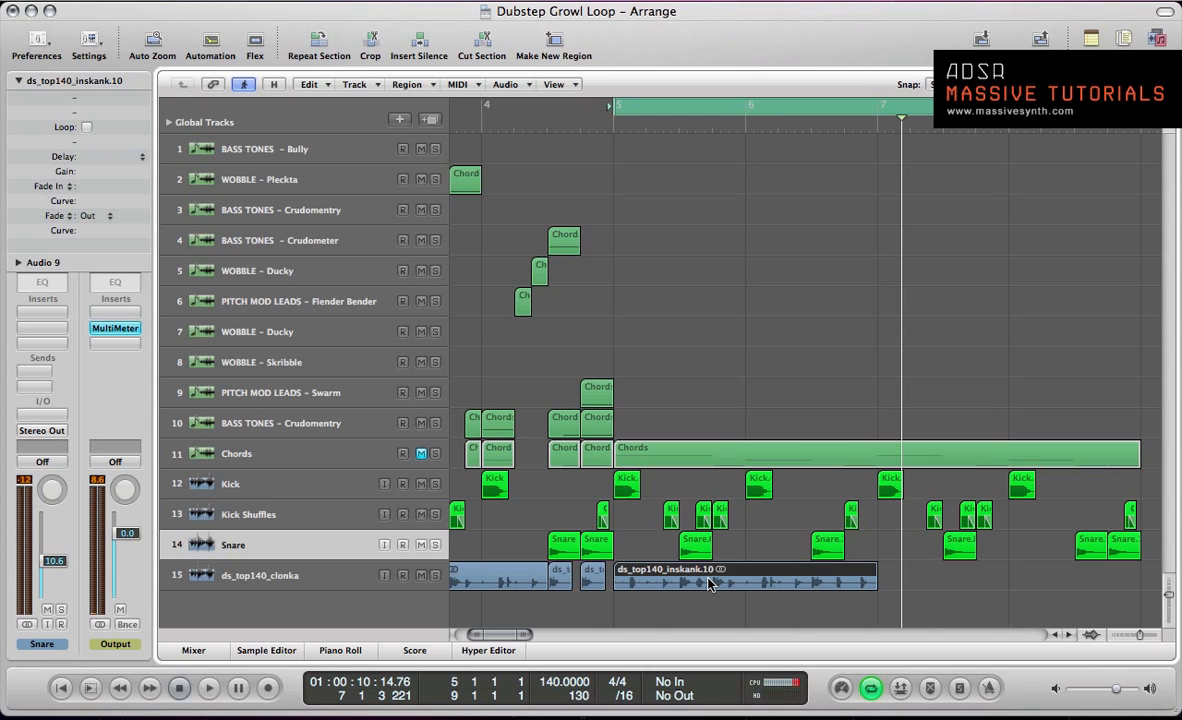
pyautogui.moveTo(709, 582); pyautogui.dragTo(969, 586)
pyautogui.press('space')
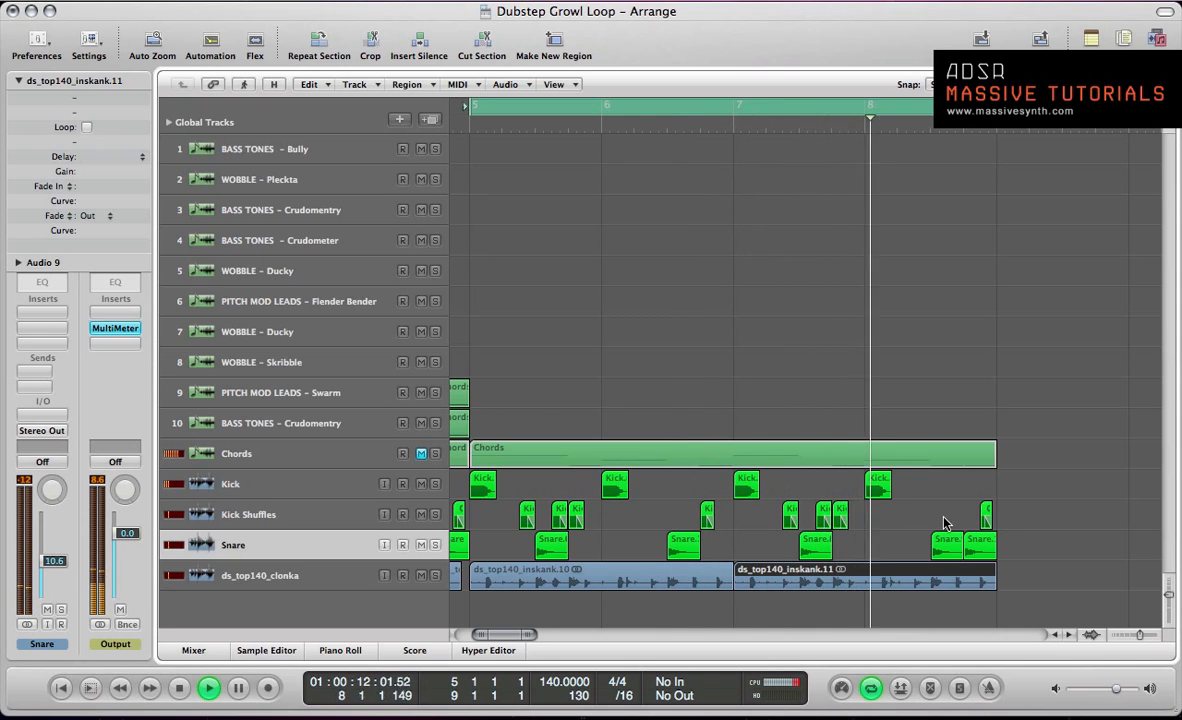
pyautogui.press('space')
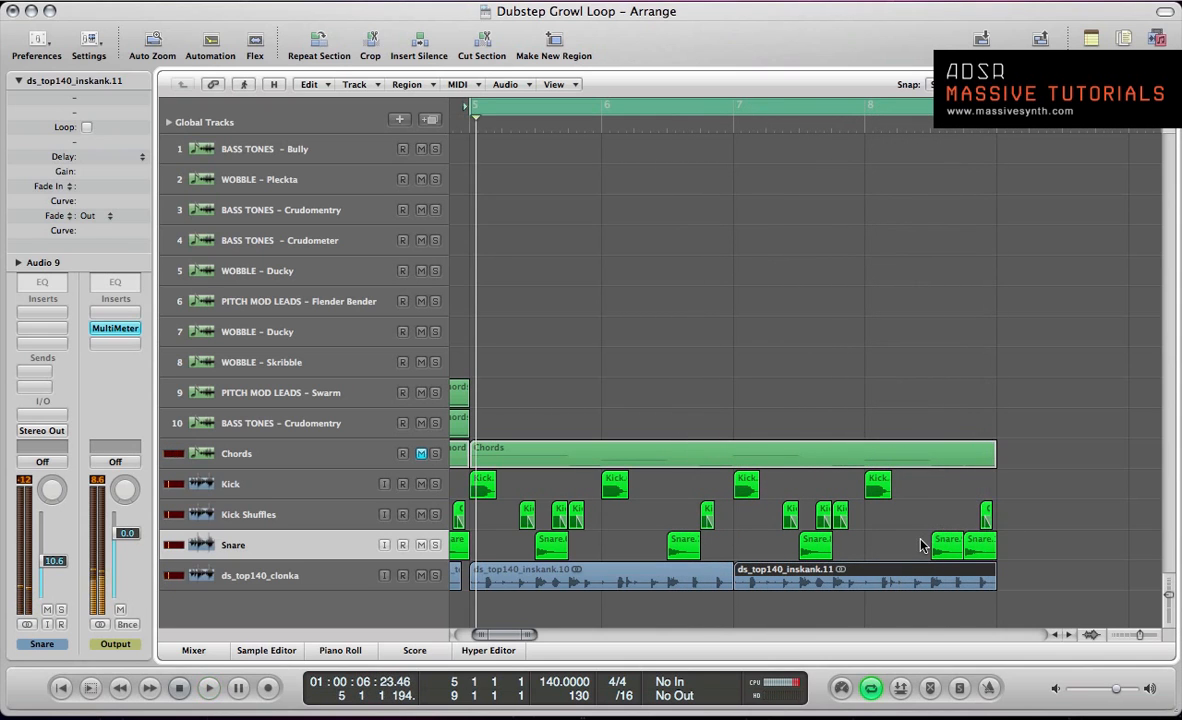
# - Split the percussion region at bar 7 at position 8.3 and erase the piece after the cut
pyautogui.click(920, 545)
pyautogui.press('Escape')
pyautogui.press('i')
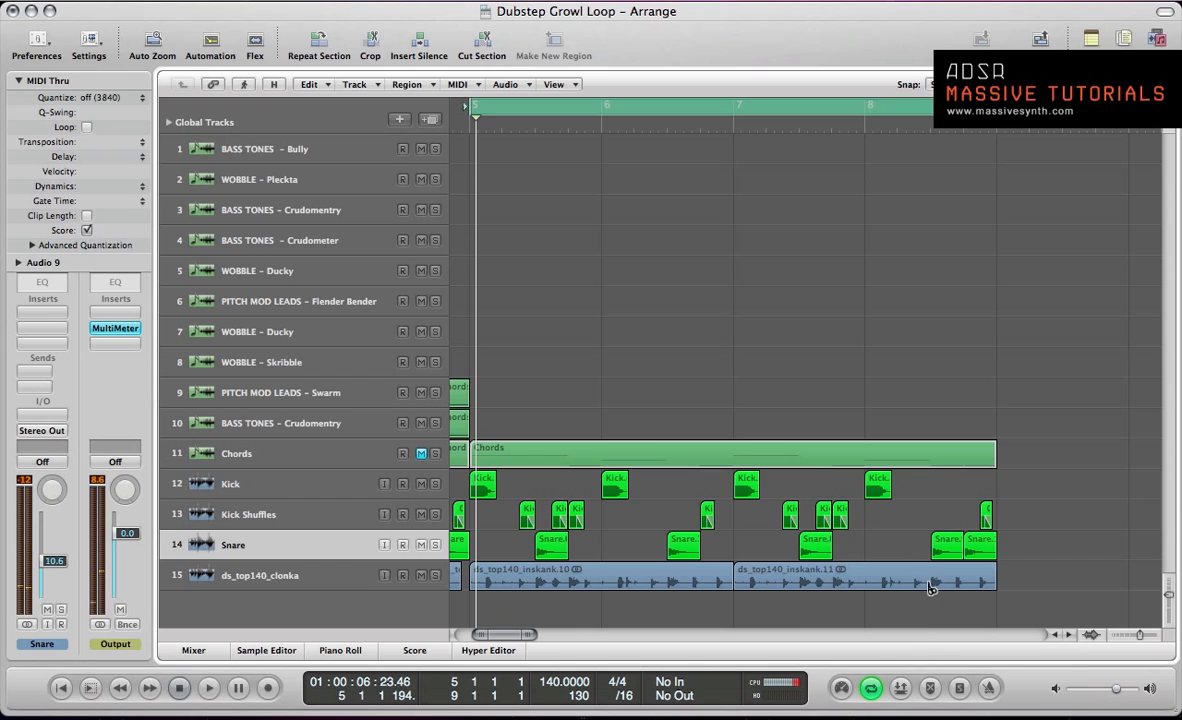
pyautogui.click(929, 585)
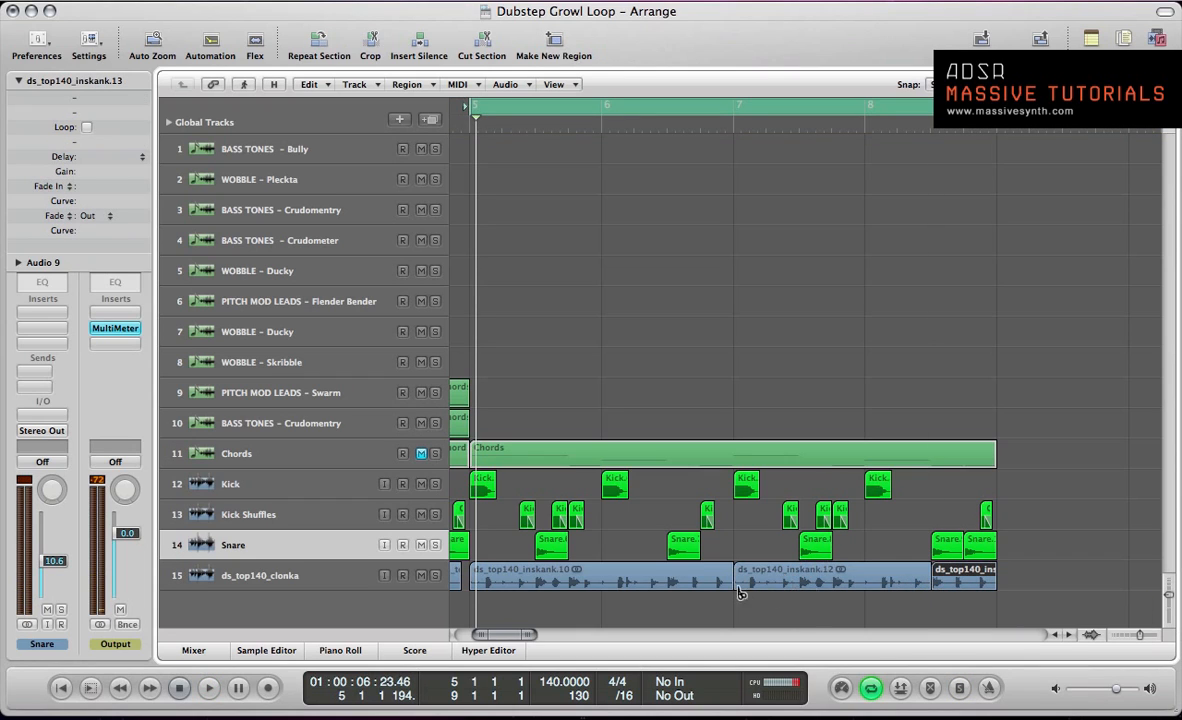
pyautogui.click(956, 586)
pyautogui.press('Escape')
pyautogui.press('e')
pyautogui.click(958, 585)
pyautogui.click(938, 580)
# - Select the two short ds_top140 regions at the end of bar 4, turn off cycle mode and audition them in solo
pyautogui.hscroll(-5, 694, 560)
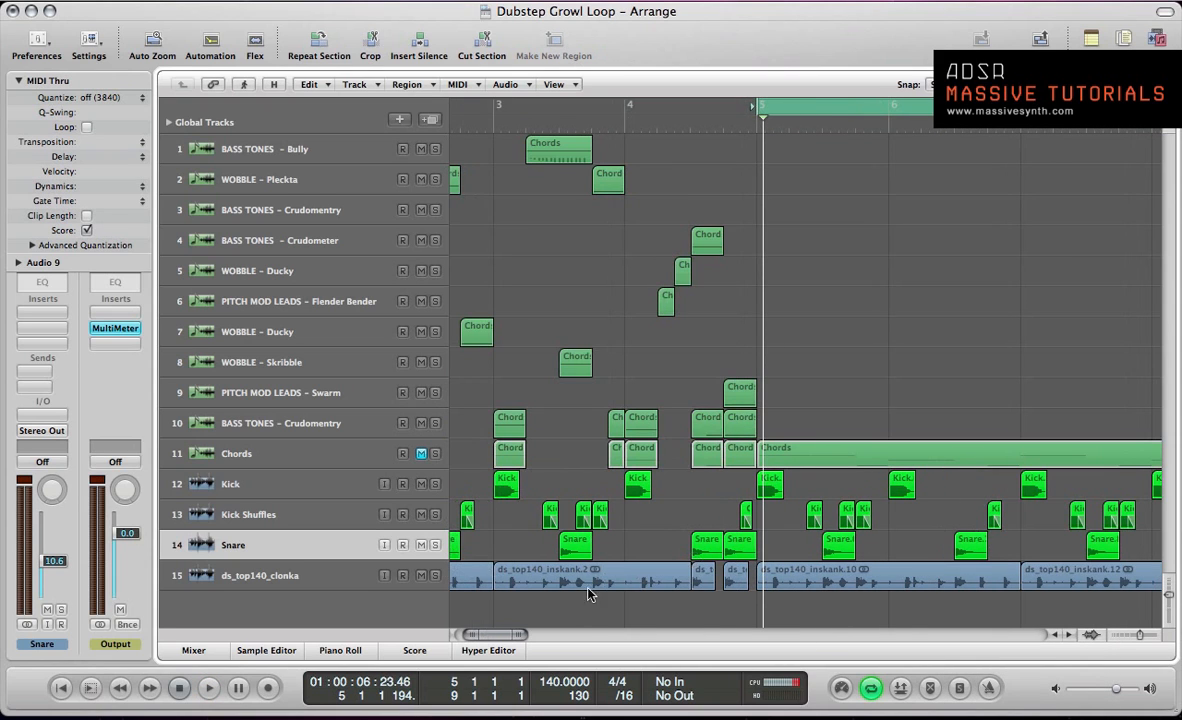
pyautogui.moveTo(696, 606); pyautogui.dragTo(741, 589)
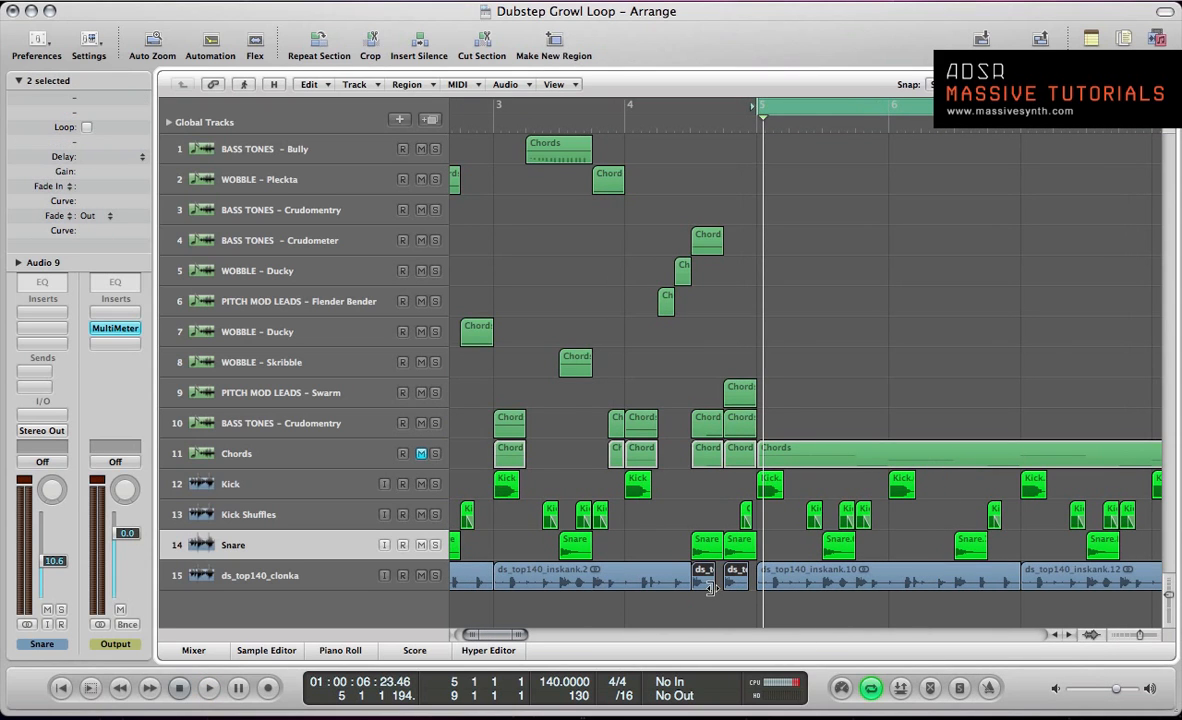
pyautogui.press('c')
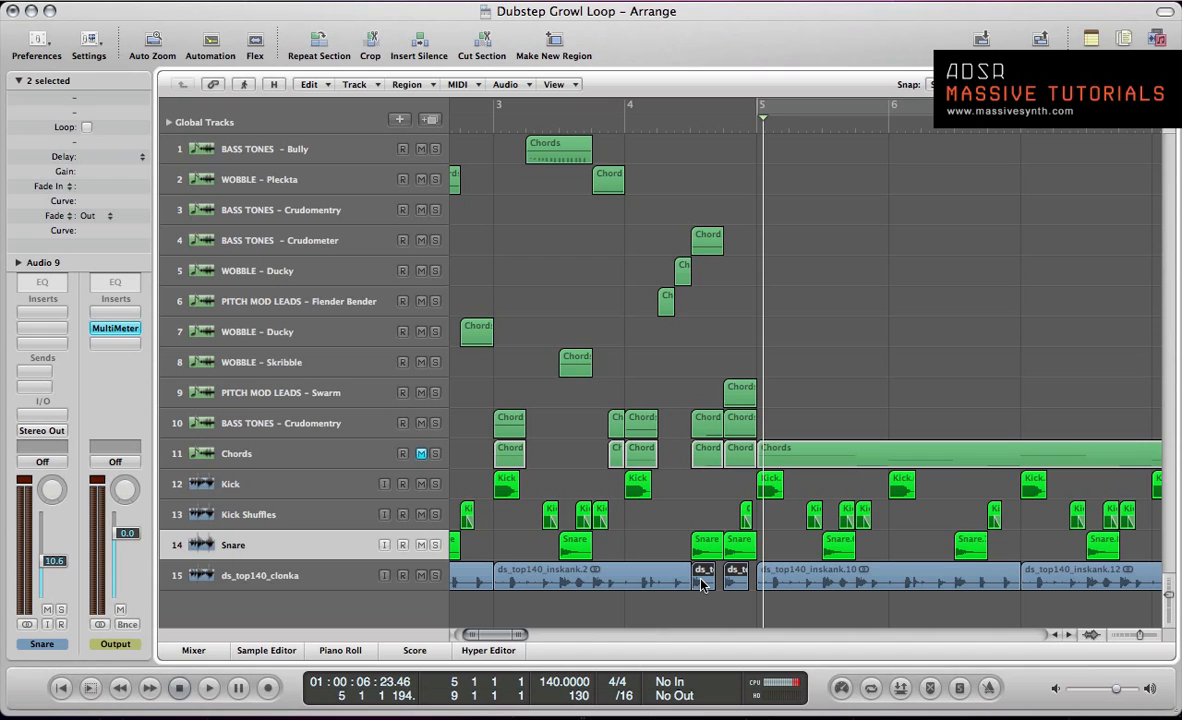
pyautogui.press('s')
pyautogui.hotkey('shift', 'space')
pyautogui.press('space')
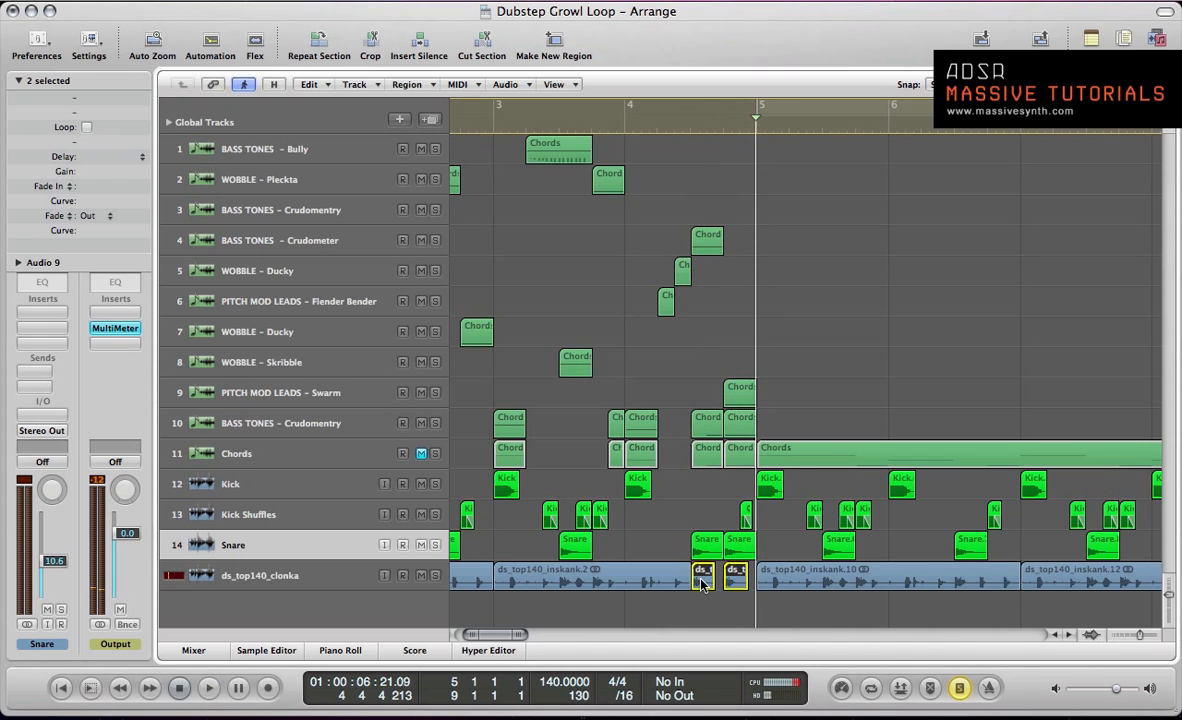
# - Copy the two short ds_top140 regions to 8.3 at the end of bar 8 and audition them unsoloed in the bars 5 to 8 cycle
pyautogui.moveTo(703, 585); pyautogui.dragTo(938, 614)
pyautogui.press('c')
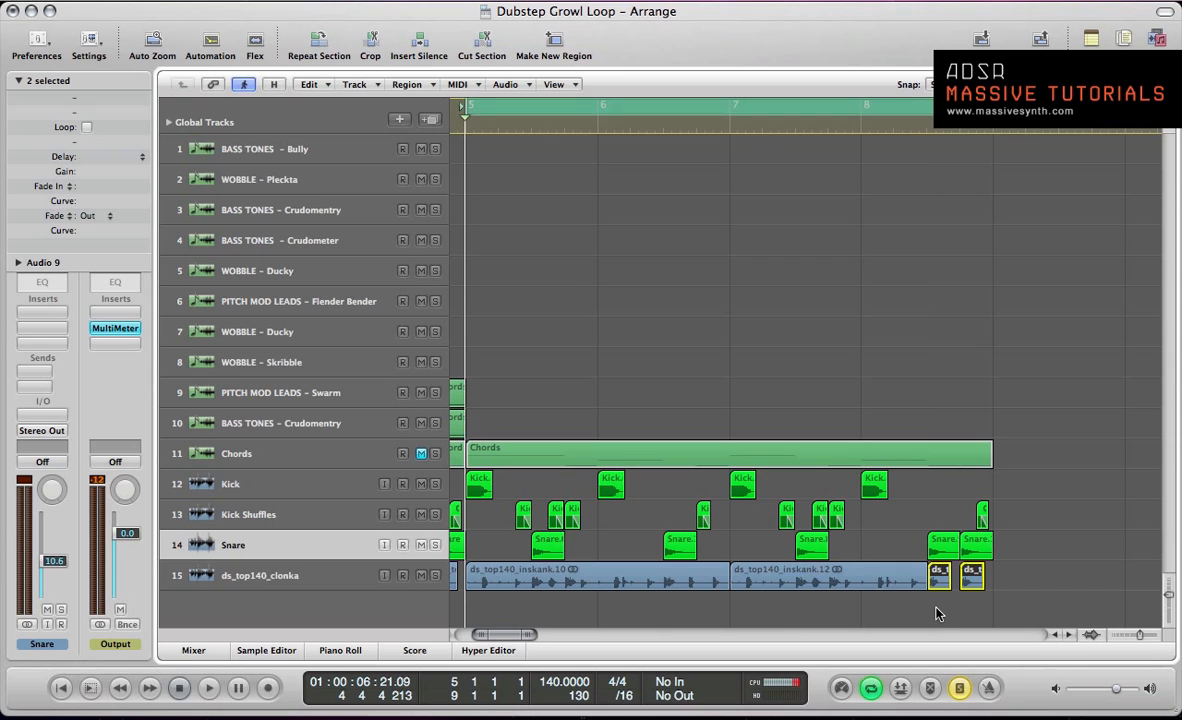
pyautogui.press('s')
pyautogui.press('space')
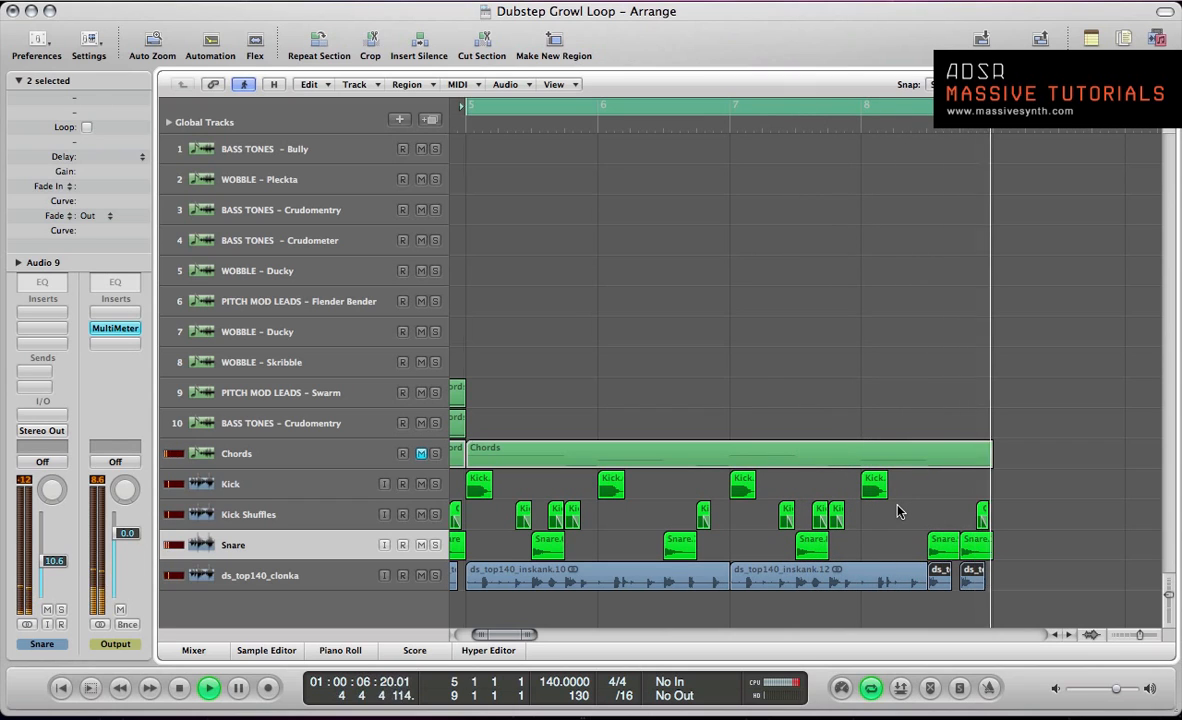
pyautogui.press('space')
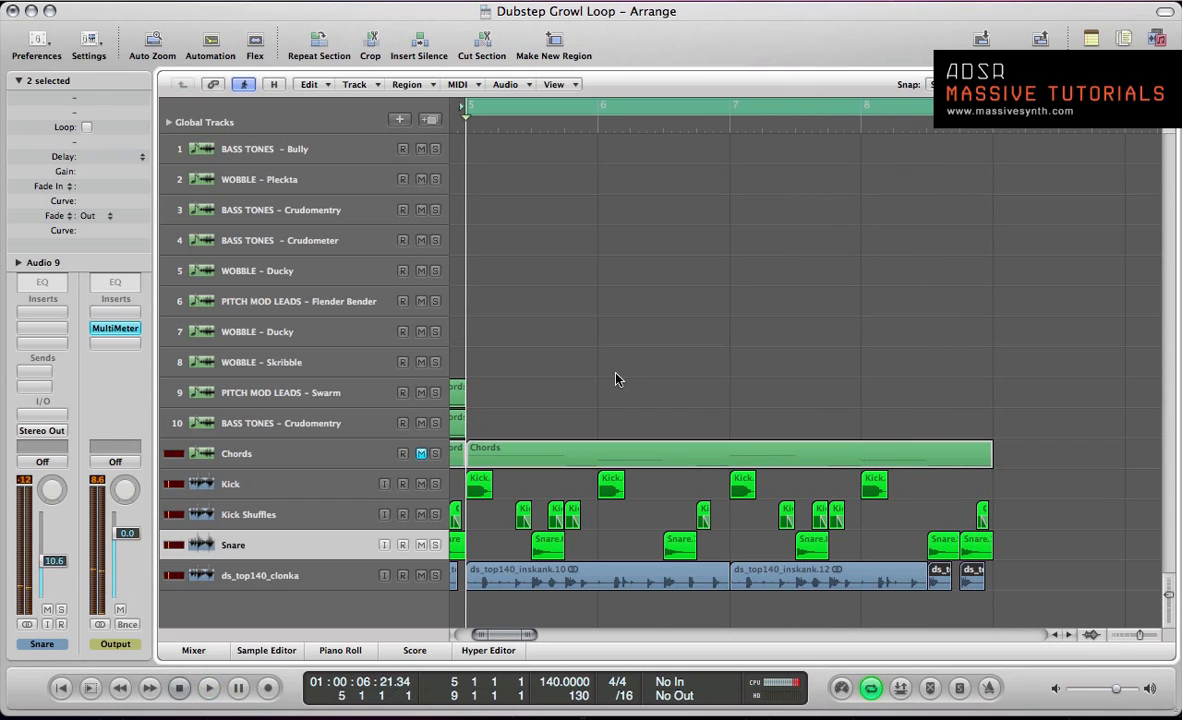
# - Unmute the Chords track and select its long region starting at bar 5, with the whole arrangement in view
pyautogui.click(421, 454)
pyautogui.press('z')
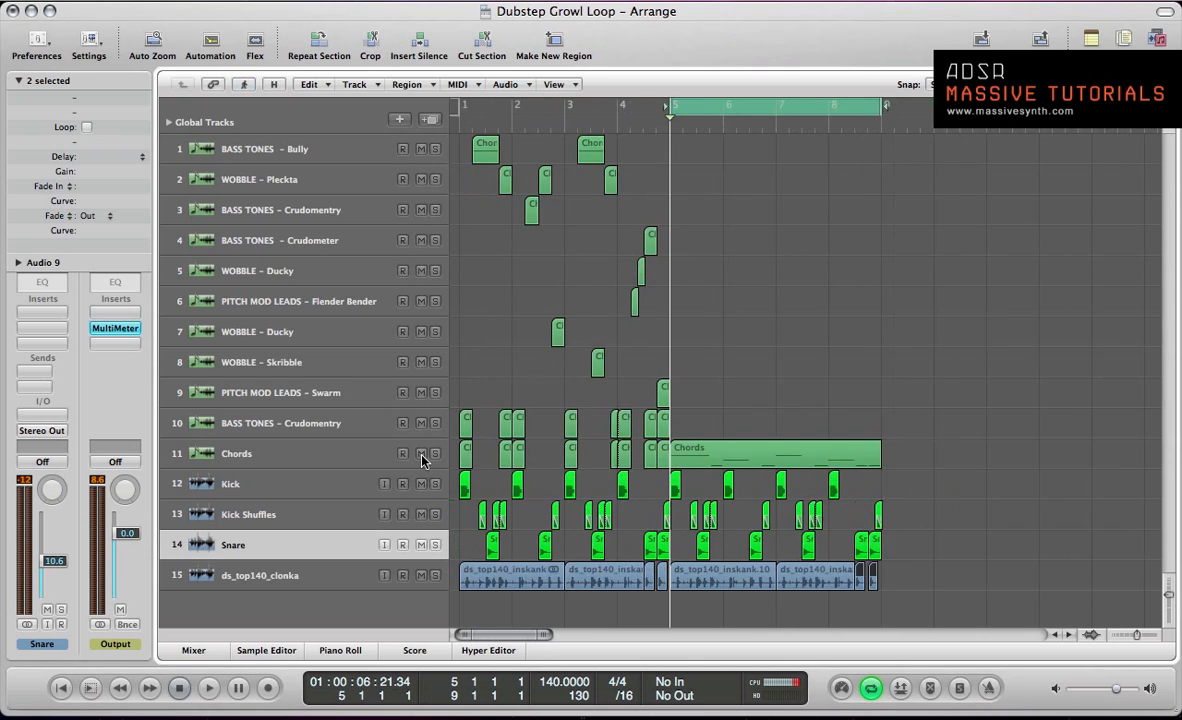
pyautogui.hscroll(-8, 601, 431)
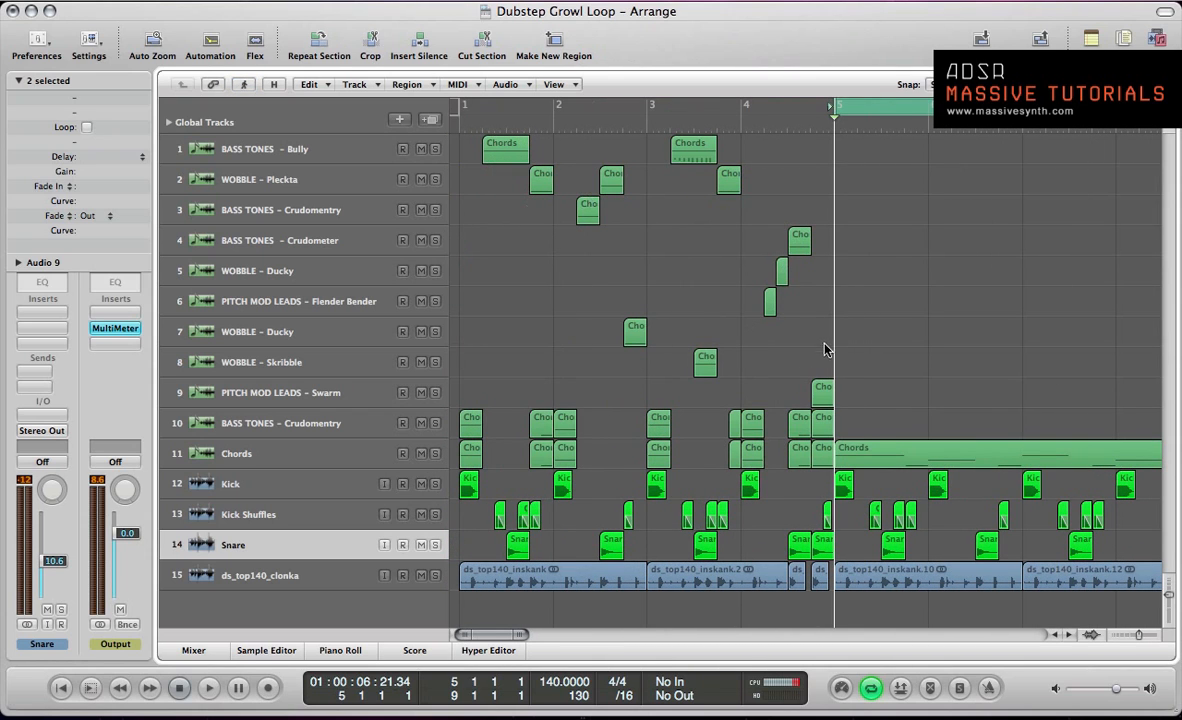
pyautogui.click(1003, 369)
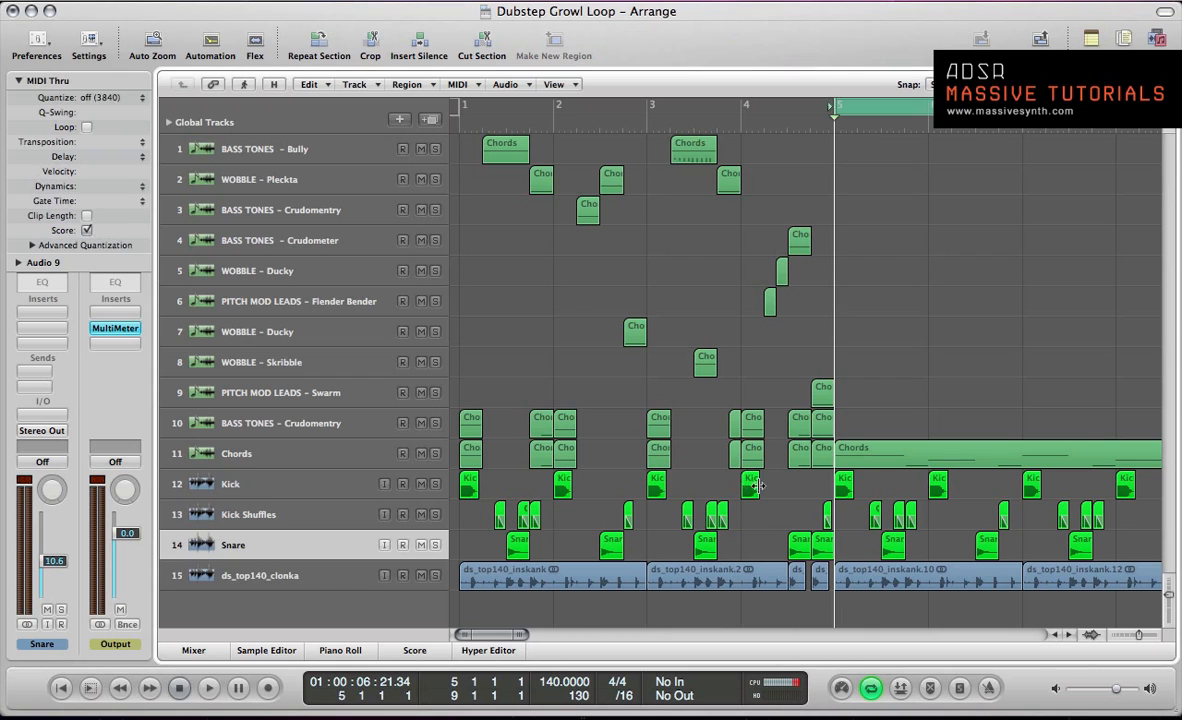
pyautogui.click(889, 470)
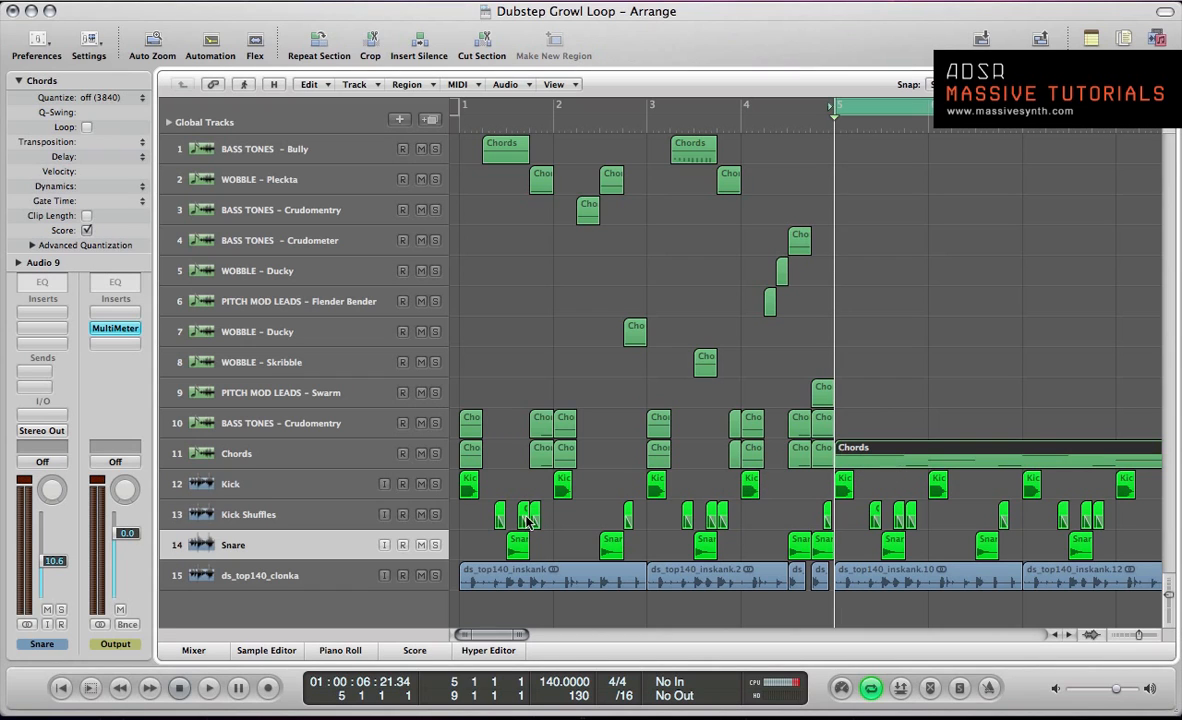
# - Select the Chords track, audition it in solo and open its Massive synth with the LEAD - Squarebend patch
pyautogui.click(311, 445)
pyautogui.press('space')
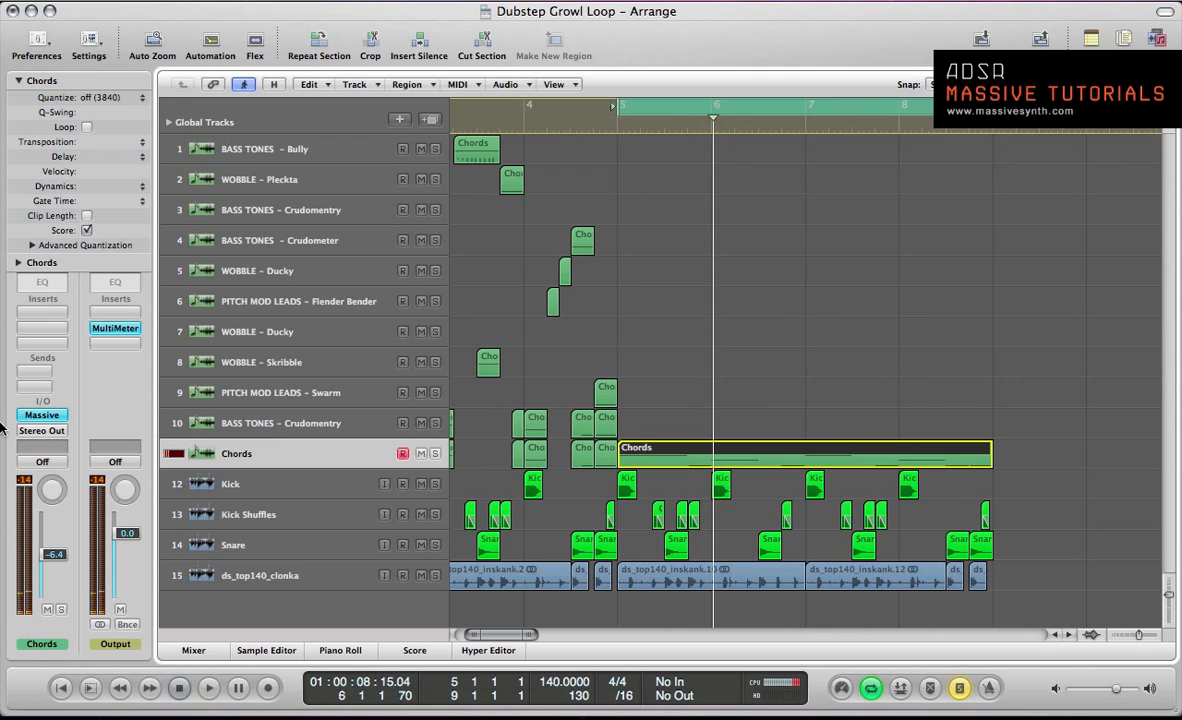
pyautogui.click(27, 416)
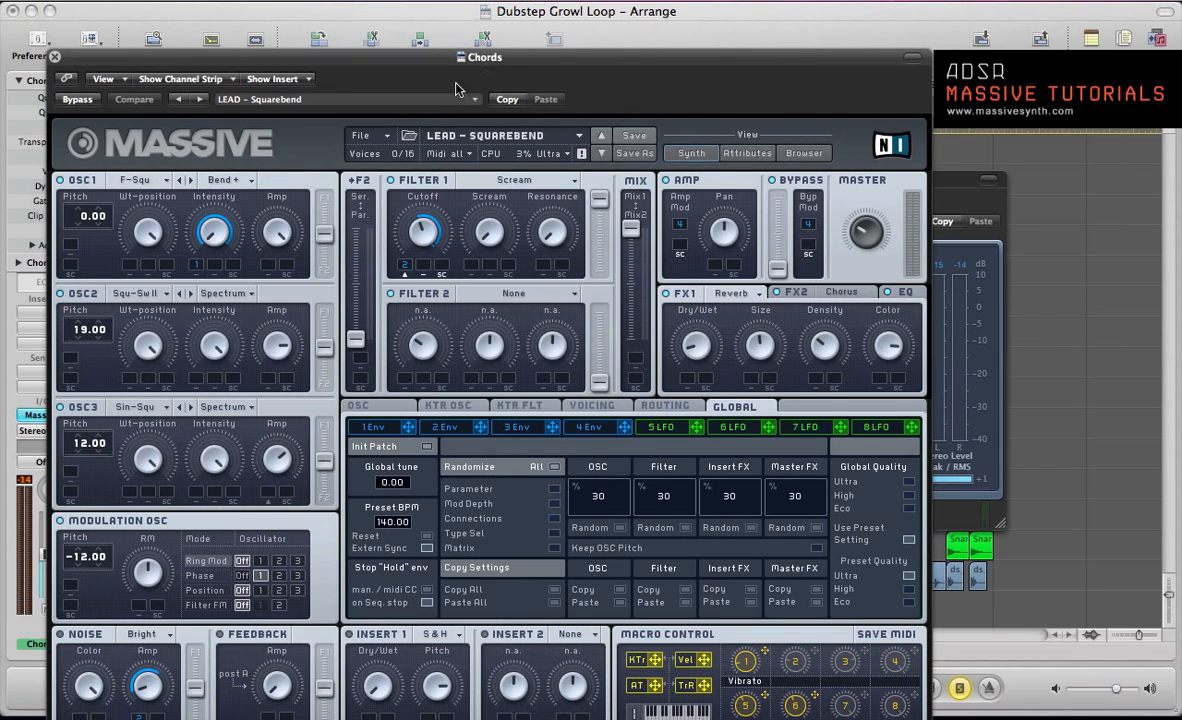
pyautogui.moveTo(425, 63); pyautogui.dragTo(487, 17)
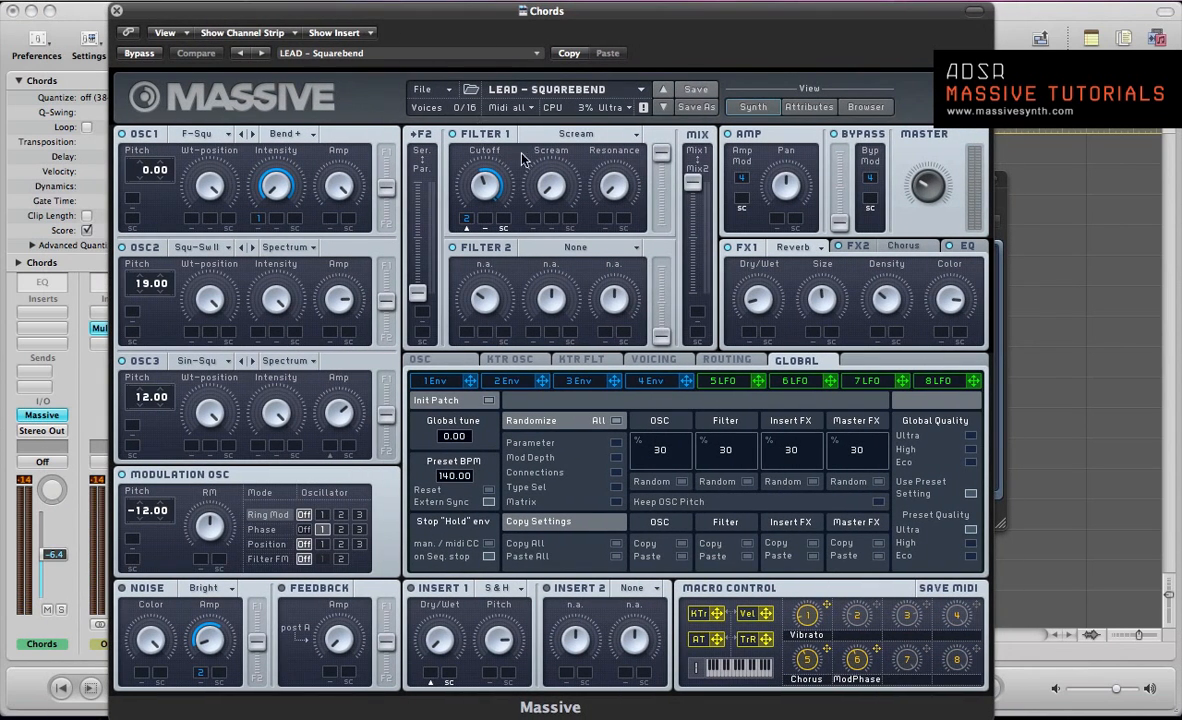
pyautogui.press('v')
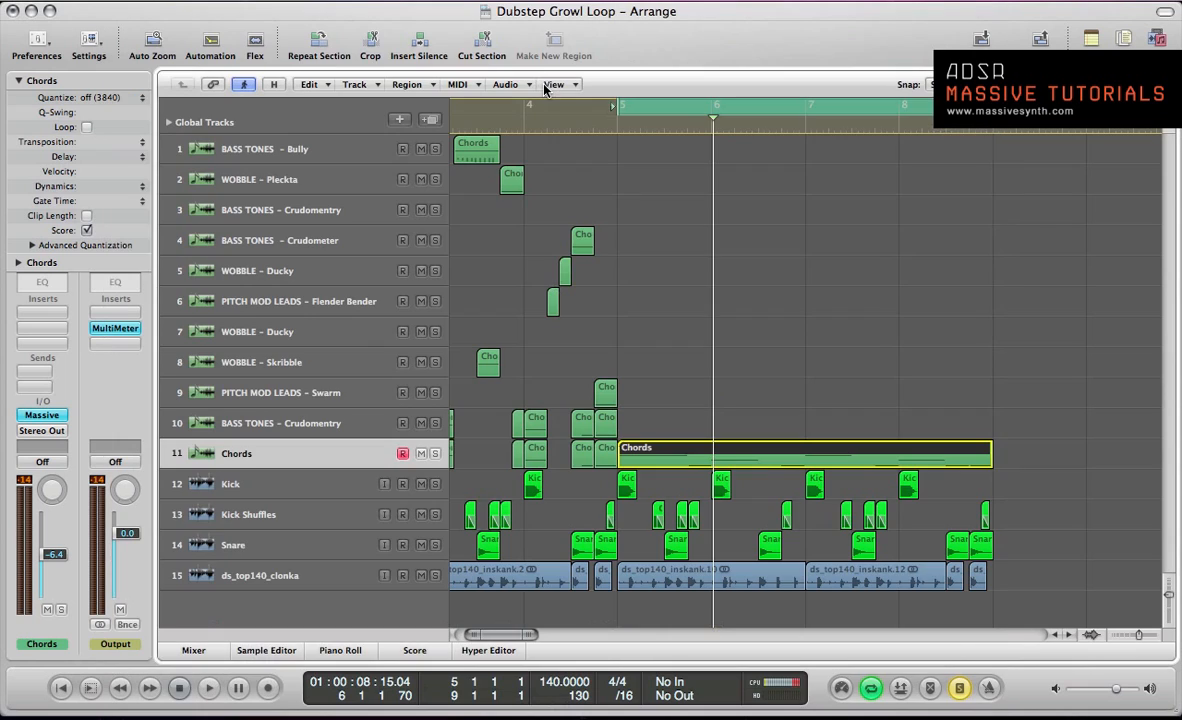
pyautogui.press('v')
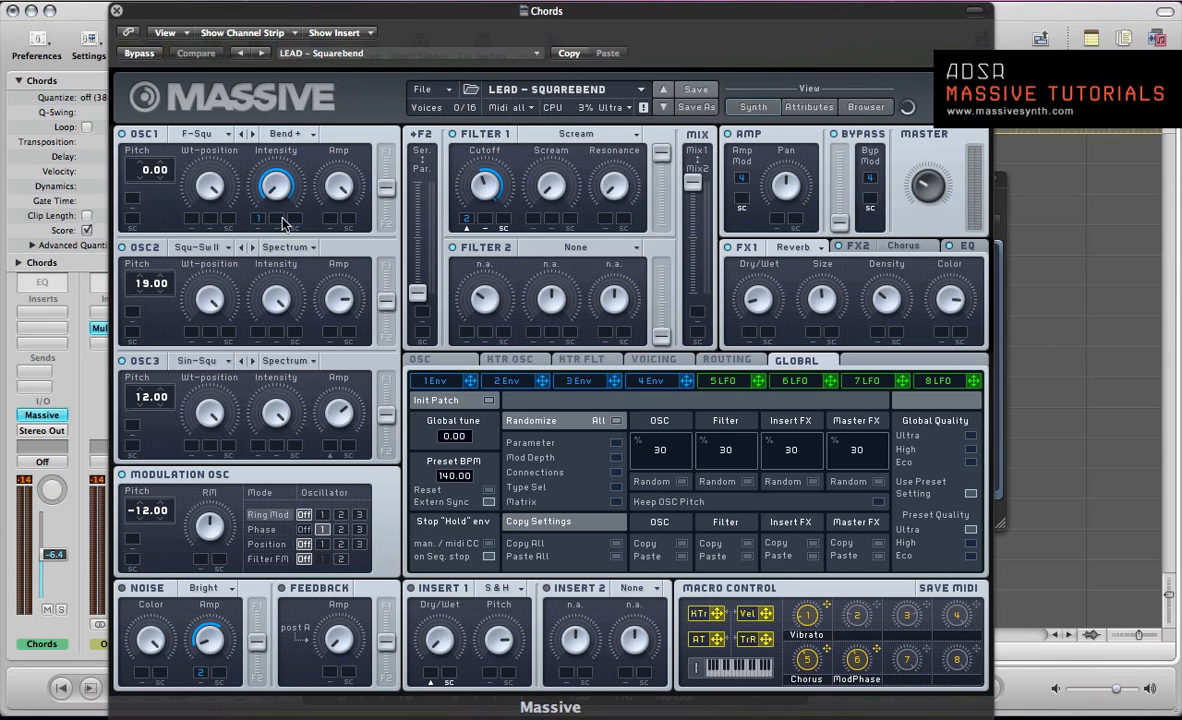
# - Examine the Squarebend patch's voicing, FX2 chorus and envelope 4 in Massive, and put the plug-in windows away
pyautogui.click(645, 358)
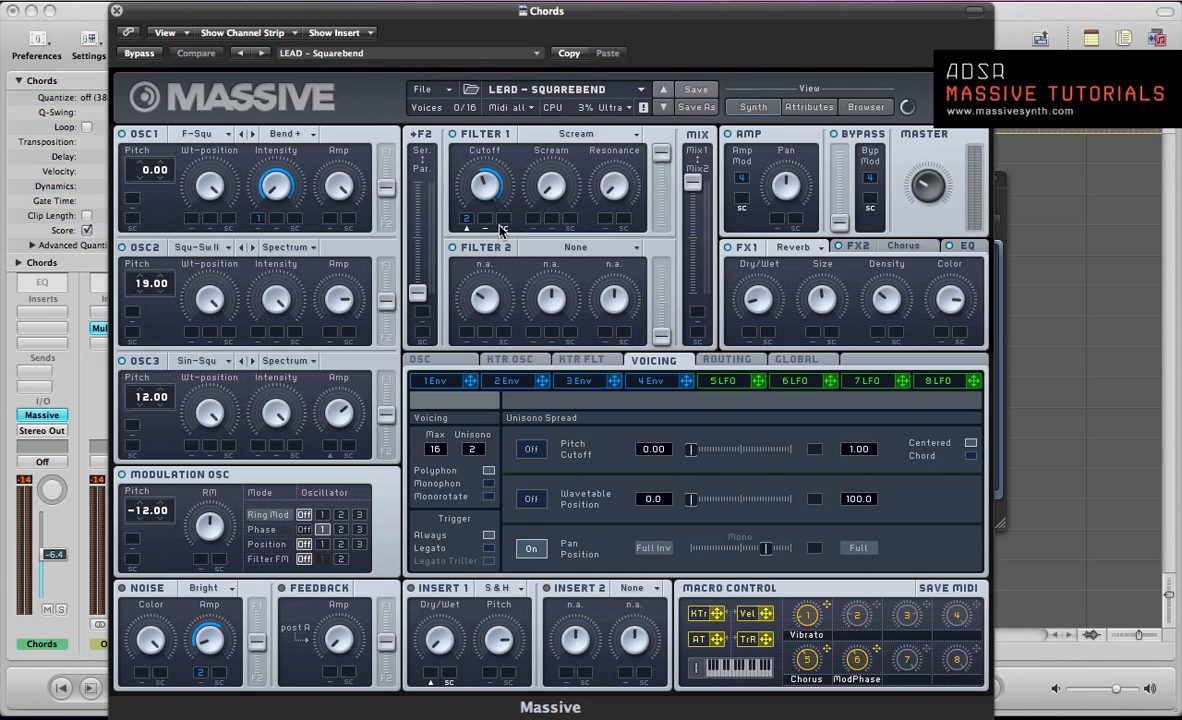
pyautogui.click(917, 247)
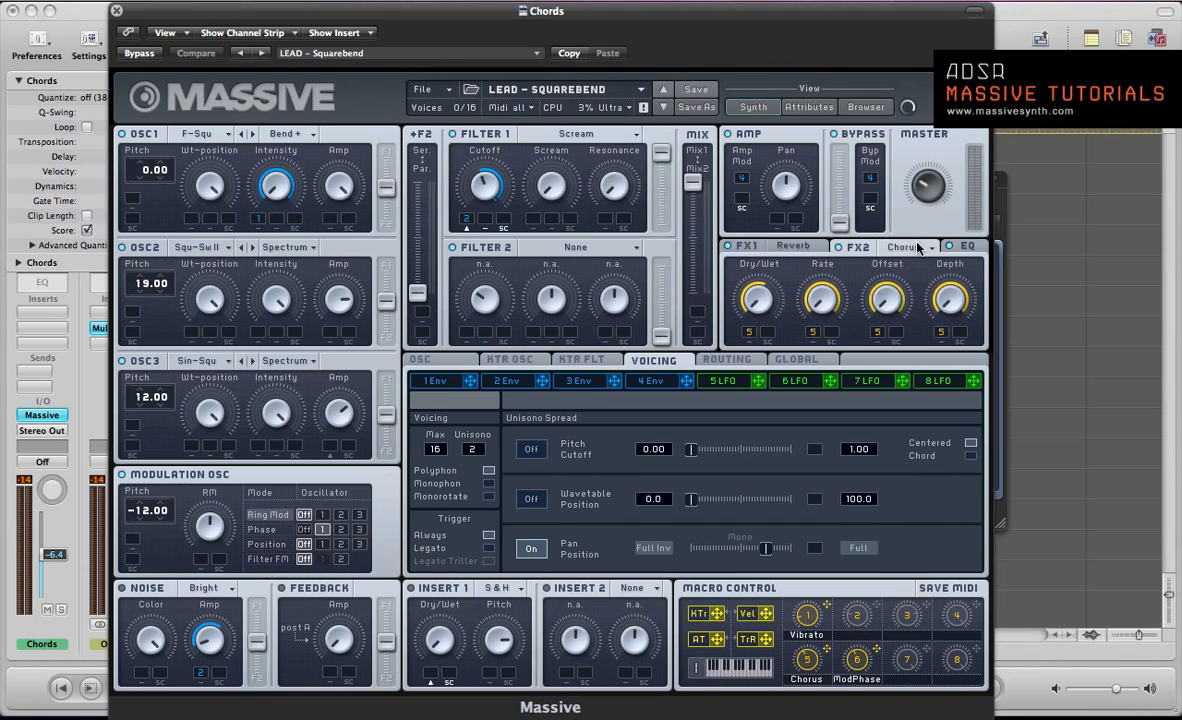
pyautogui.click(650, 385)
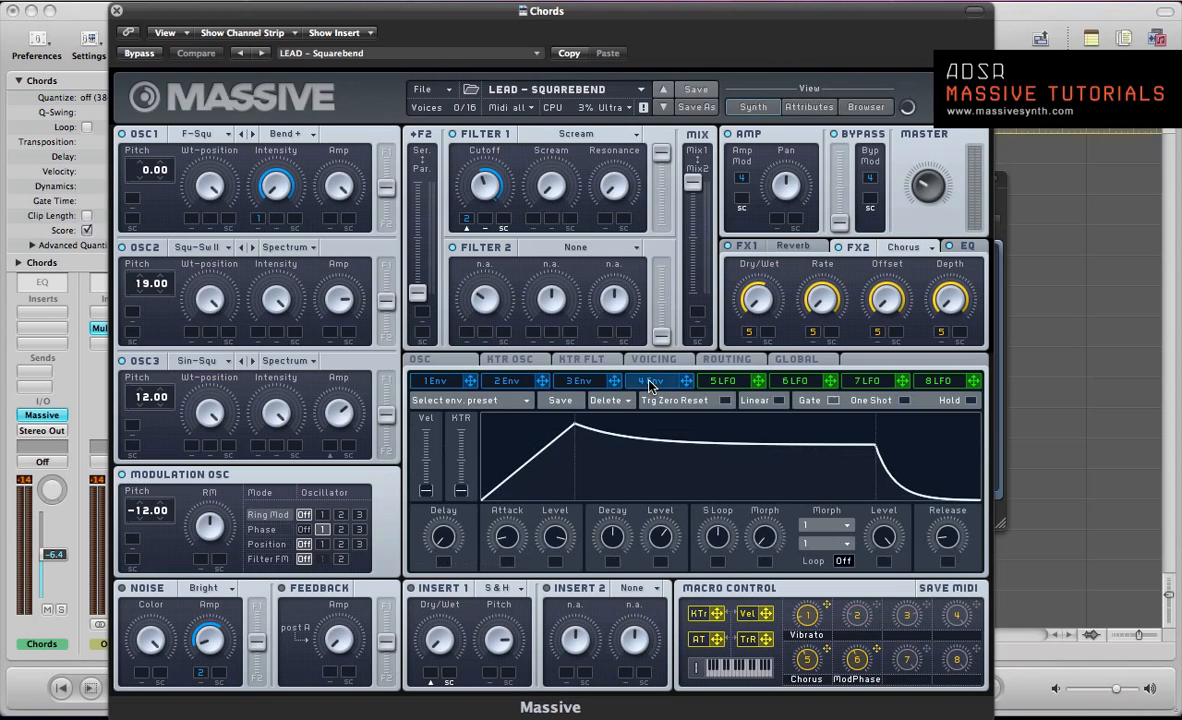
pyautogui.click(640, 359)
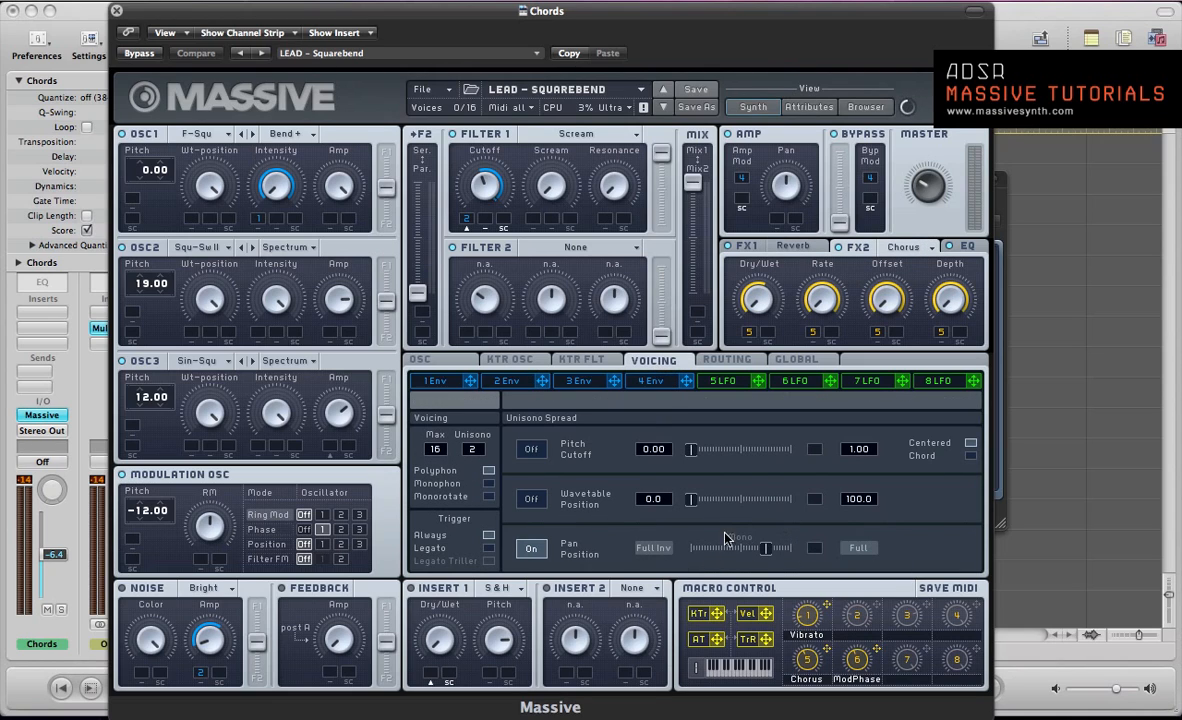
pyautogui.click(116, 10)
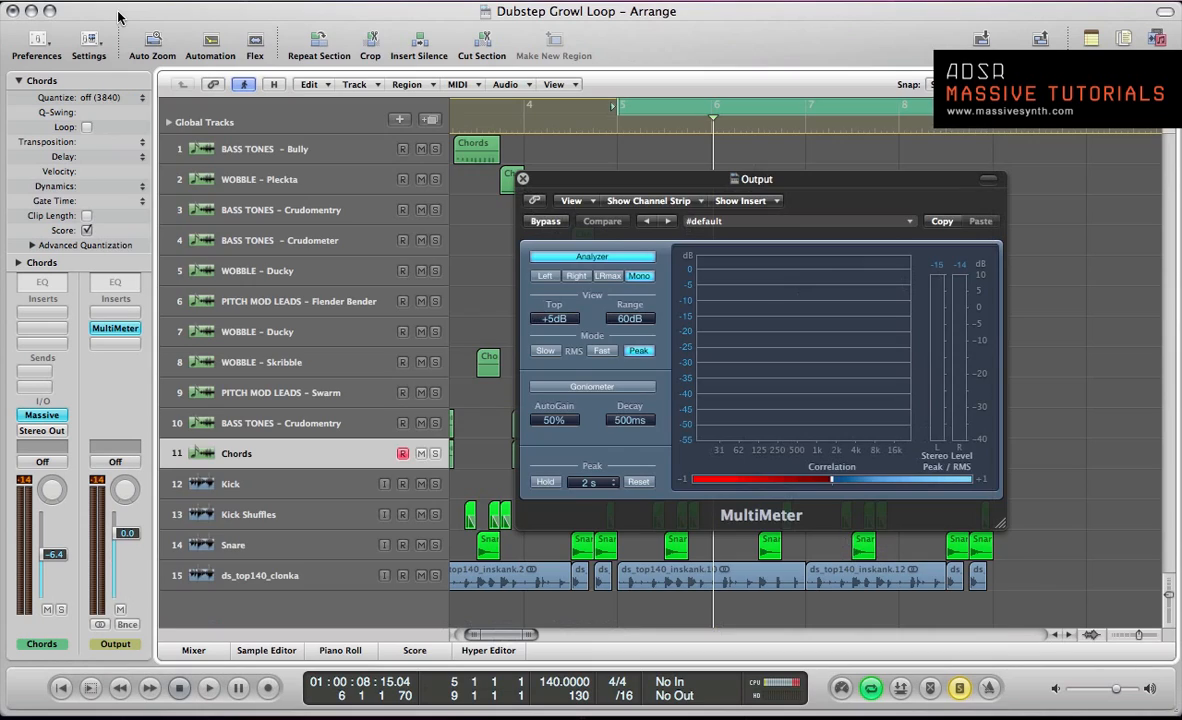
pyautogui.press('v')
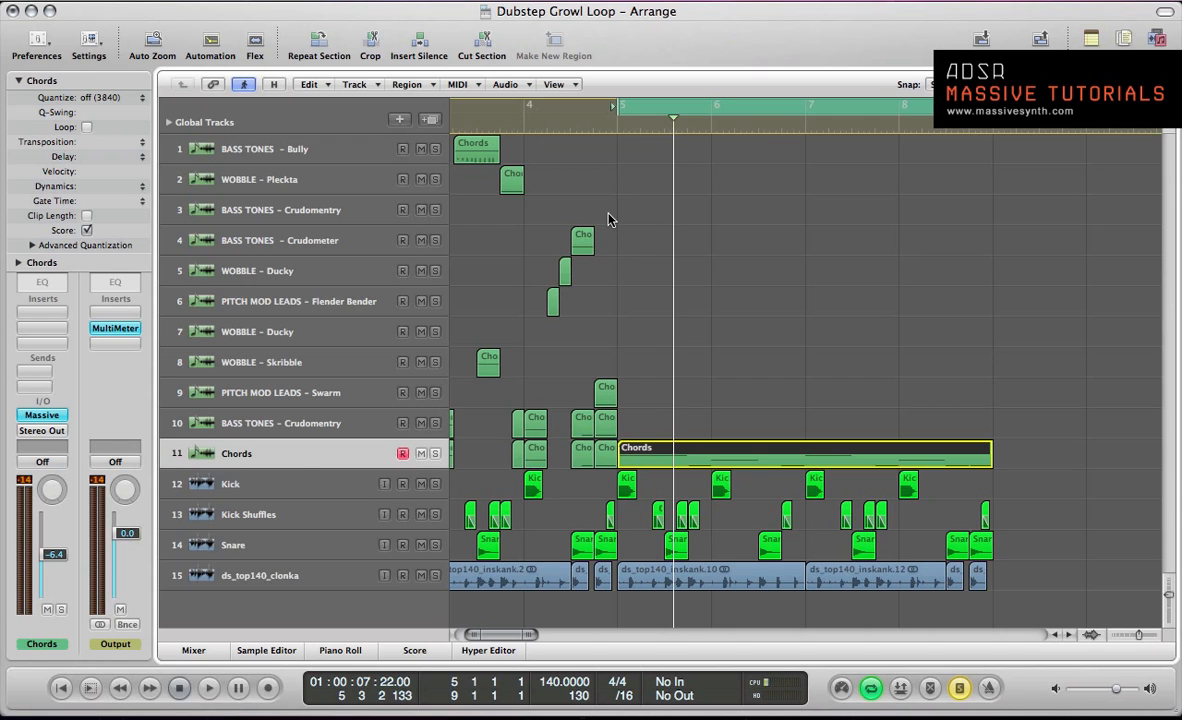
# - Set the cycle range from the start of bar 1 to the start of bar 5 and clear the region selection
pyautogui.press('c')
pyautogui.click(270, 460)
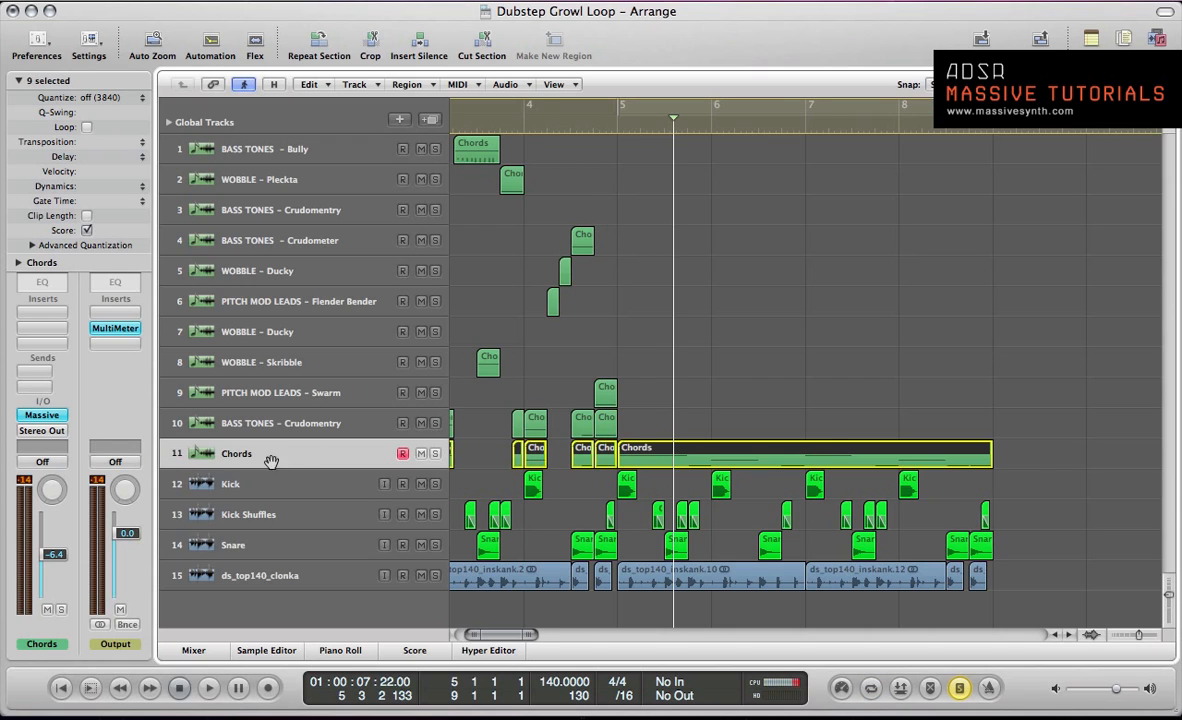
pyautogui.press('Return')
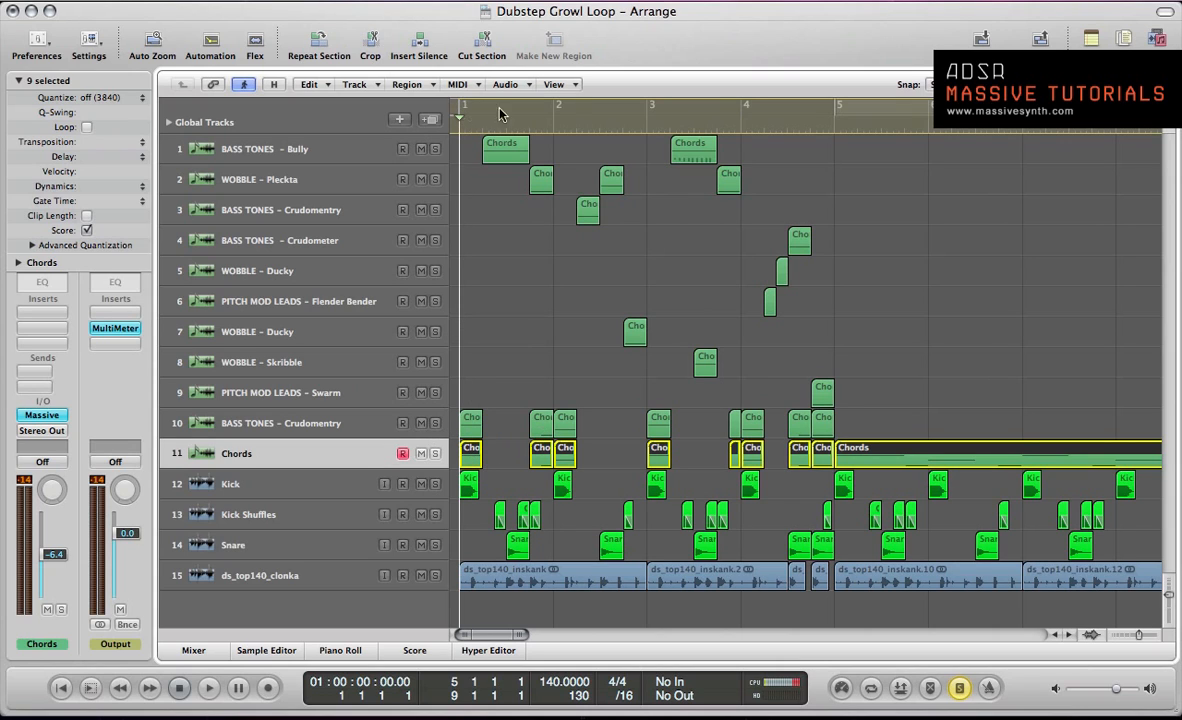
pyautogui.moveTo(501, 115); pyautogui.dragTo(826, 133)
pyautogui.click(492, 440)
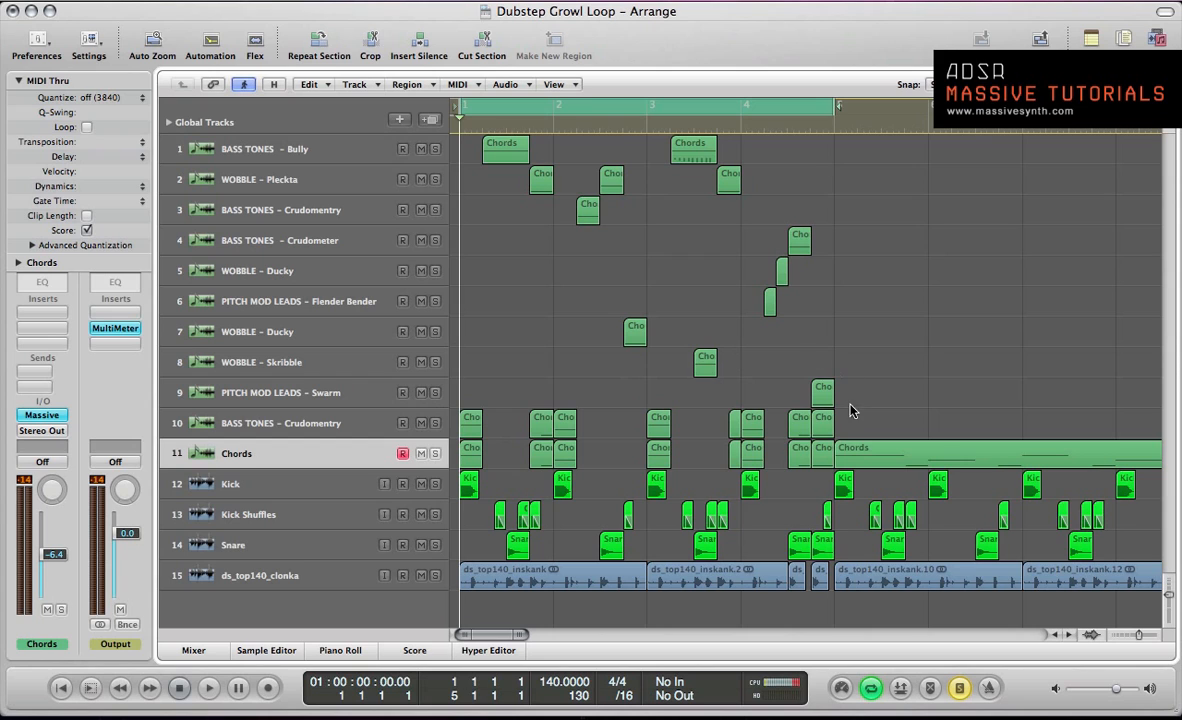
# - Mute all the growl regions on tracks 1 to 10 in bars 1 to 4 and play the cycle unsoloed
pyautogui.moveTo(847, 418); pyautogui.dragTo(425, 120)
pyautogui.hotkey('ctrl', 'm')
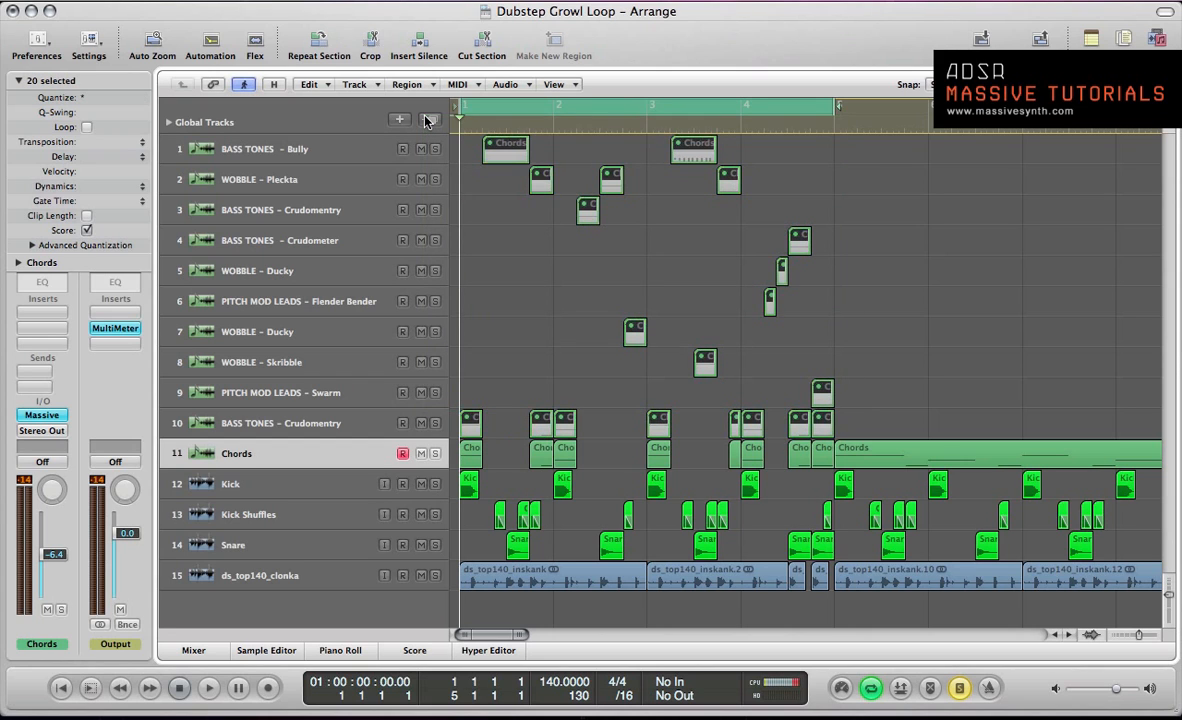
pyautogui.press('space')
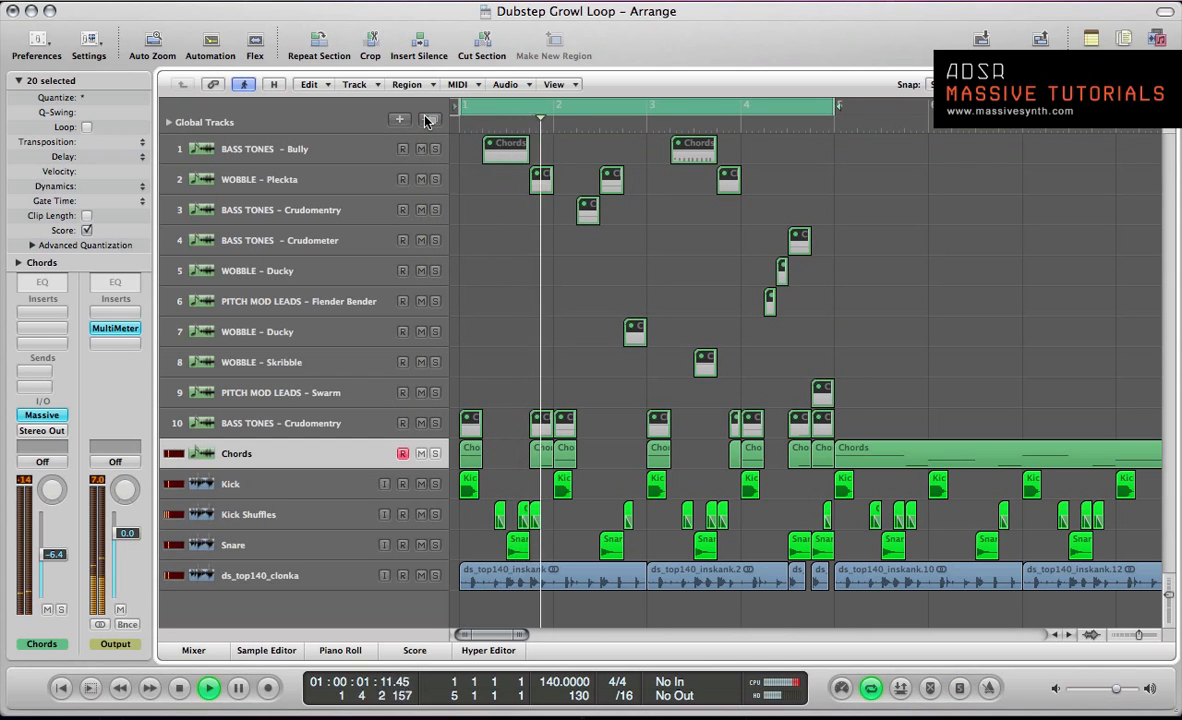
# - Examine the chord notes of the Chords track's regions in bars 1 to 4 in the Piano Roll while auditioning the cycle
pyautogui.click(340, 453)
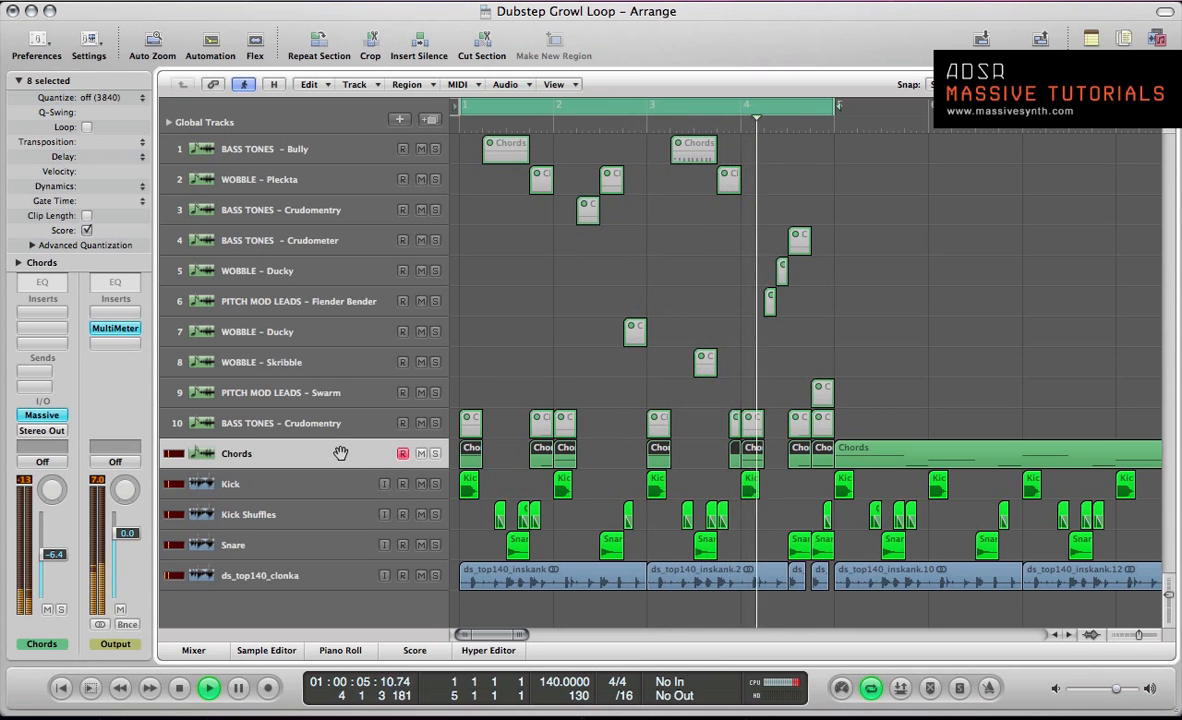
pyautogui.press('p')
pyautogui.scroll(3, 340, 456)
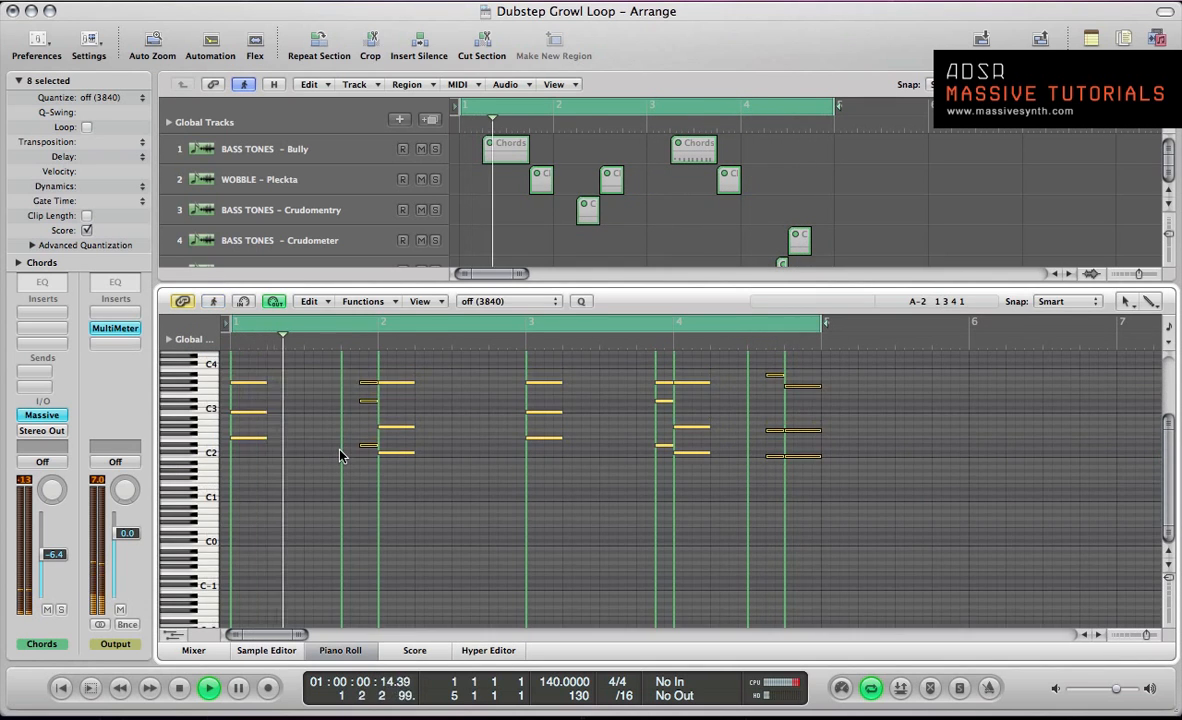
pyautogui.press('space')
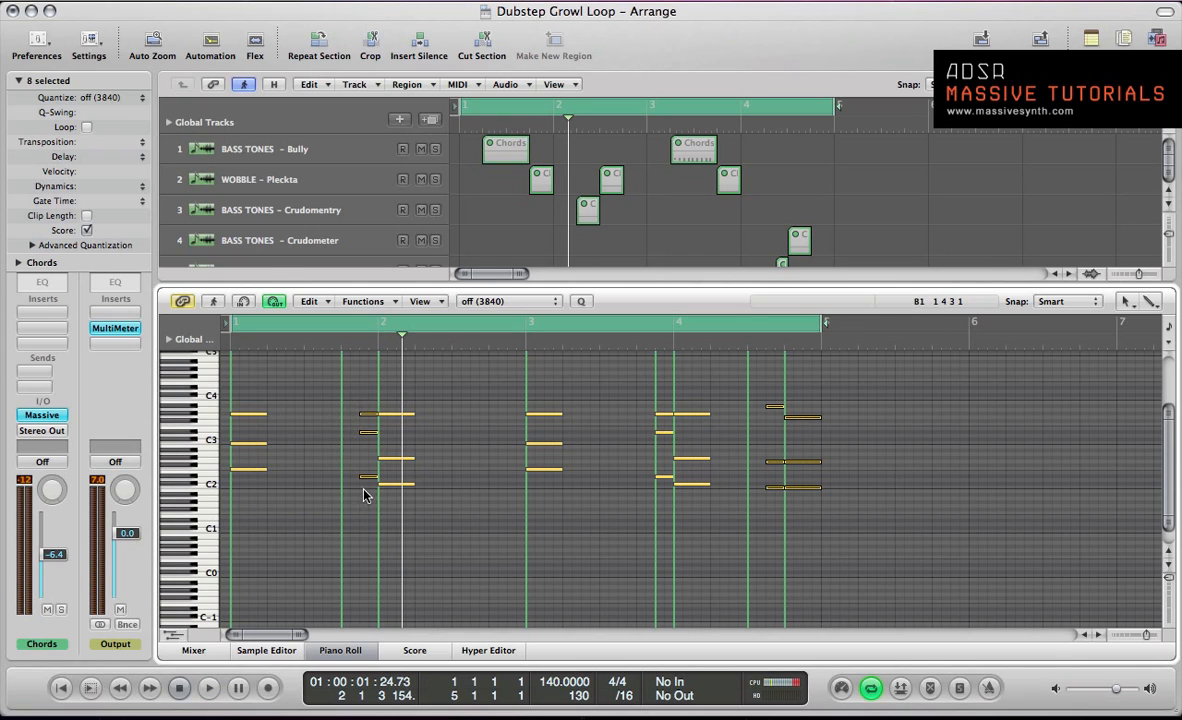
pyautogui.moveTo(362, 414)
pyautogui.mouseDown()
pyautogui.moveTo(343, 417)
pyautogui.moveTo(360, 415)
pyautogui.mouseUp()
pyautogui.press('space')
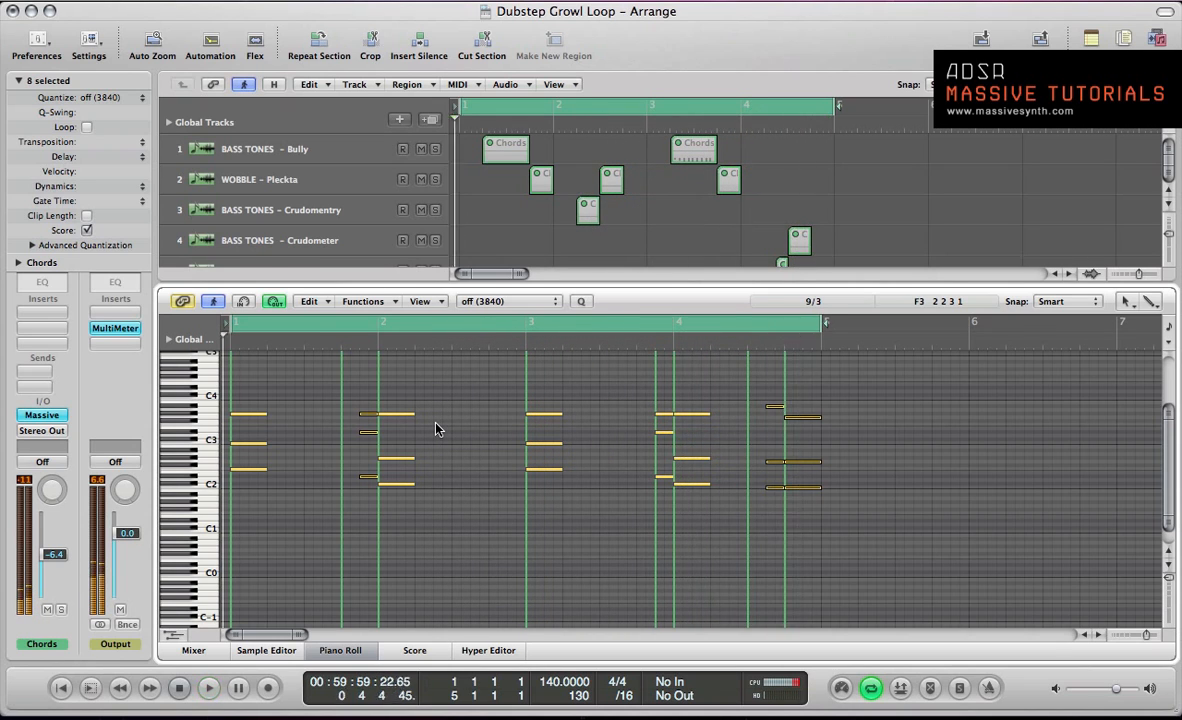
pyautogui.press('space')
pyautogui.press('p')
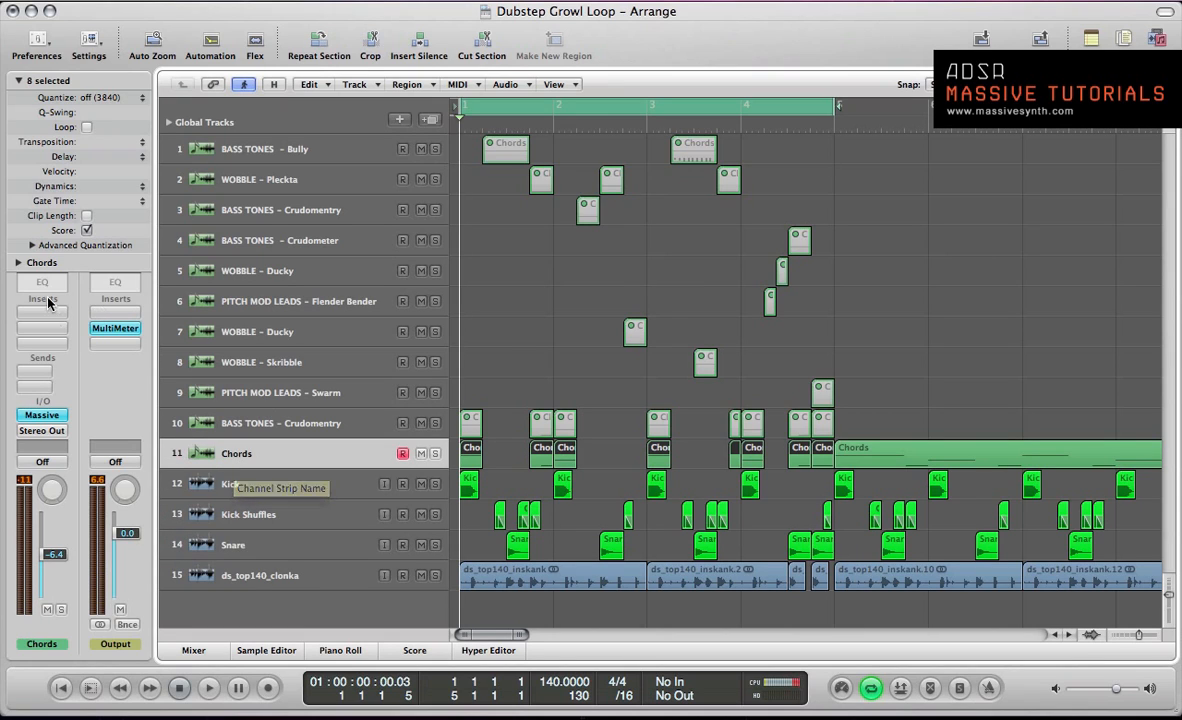
# - Unmute the BASS TONES - Crudomentry regions on track 10 in bars 1 to 4 and audition them in solo
pyautogui.moveTo(851, 429); pyautogui.dragTo(467, 428)
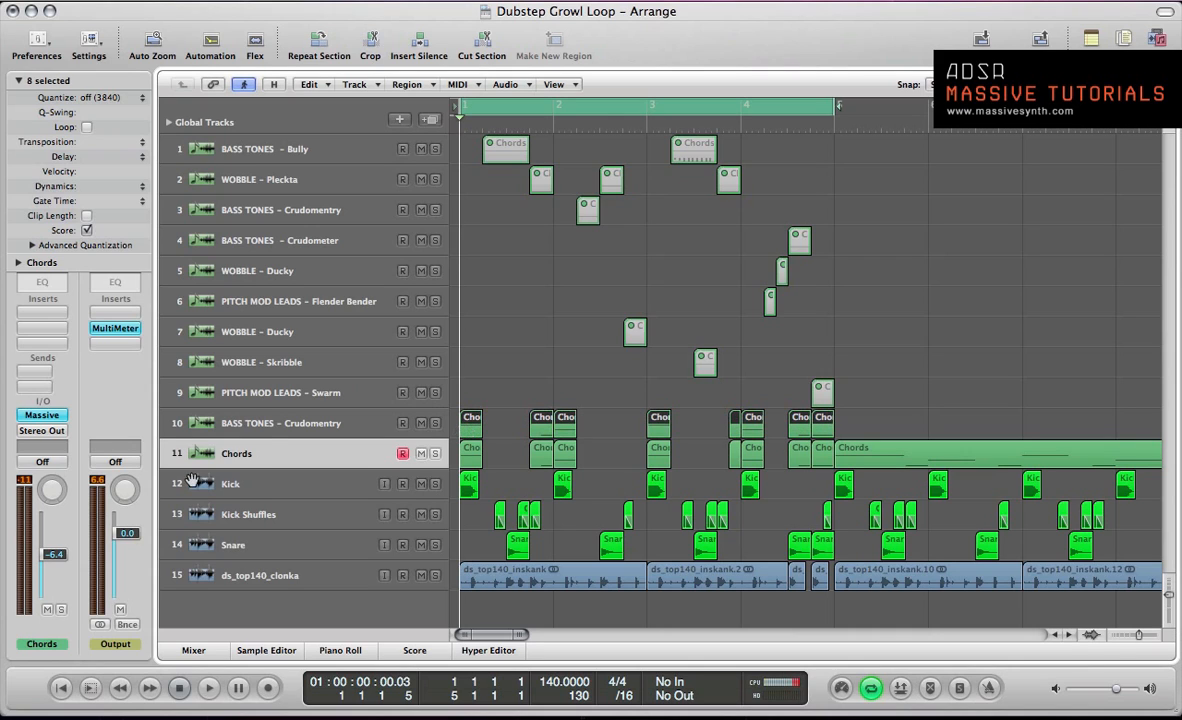
pyautogui.click(272, 426)
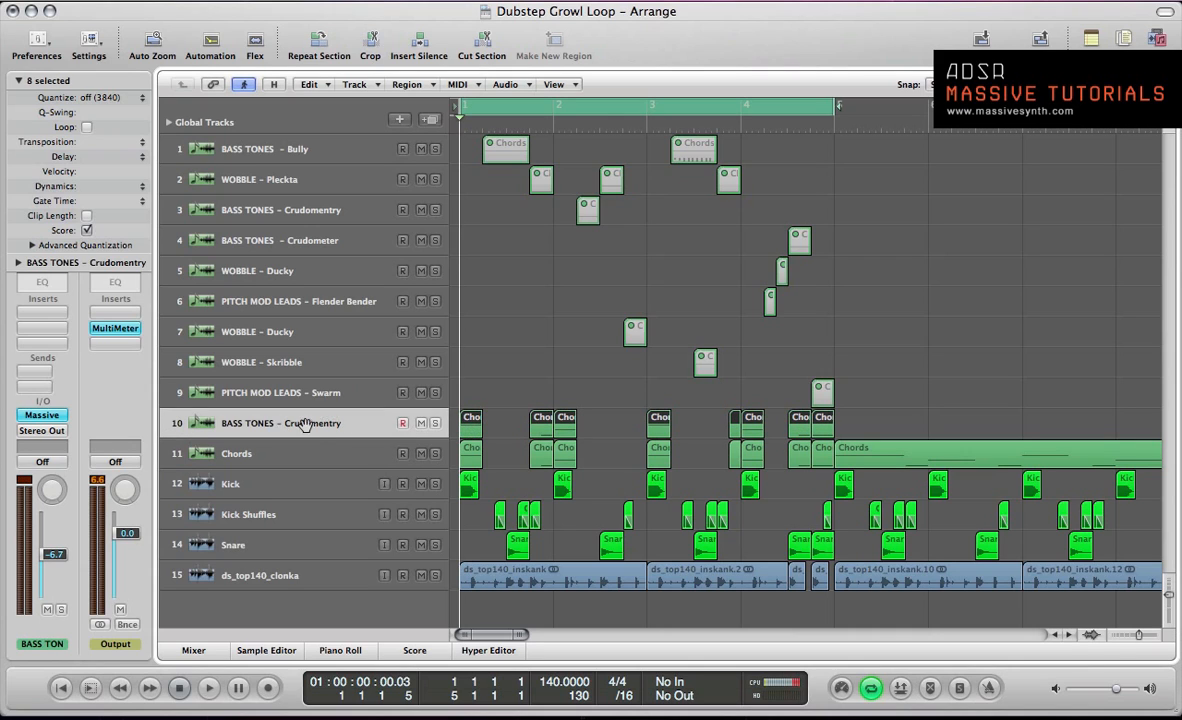
pyautogui.press('space')
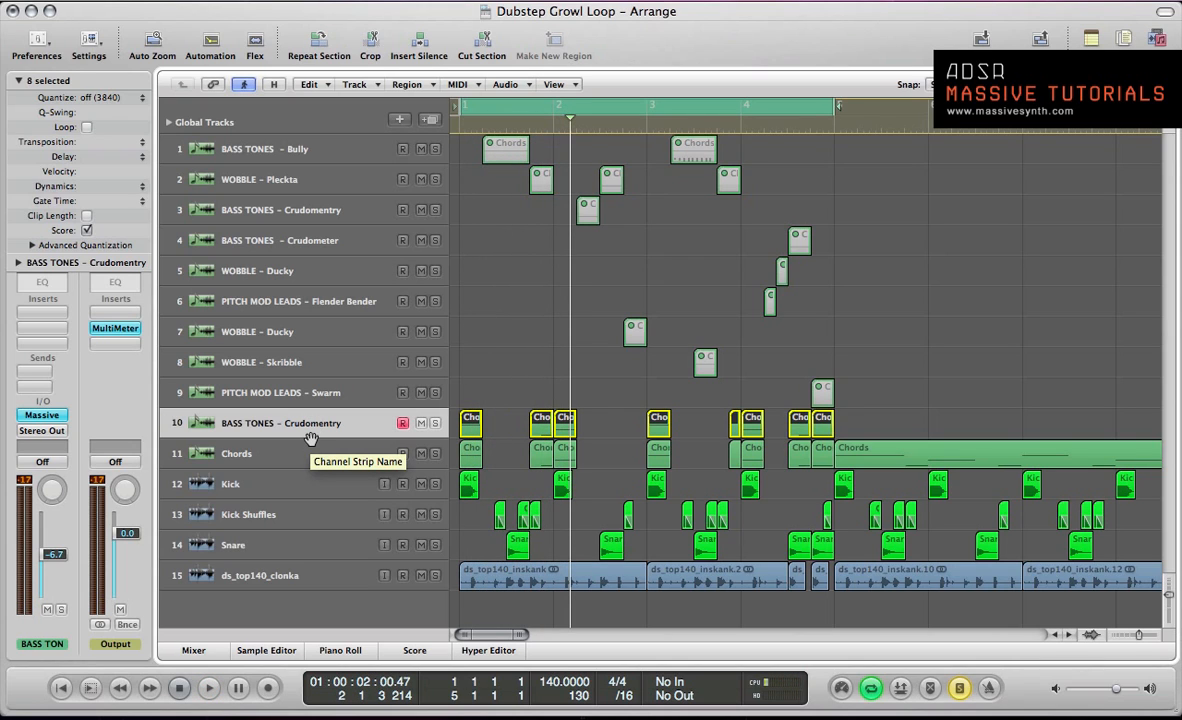
# - Examine the Crudomentry bass notes of track 10 in the Piano Roll, selecting the first note at bar 1
pyautogui.press('p')
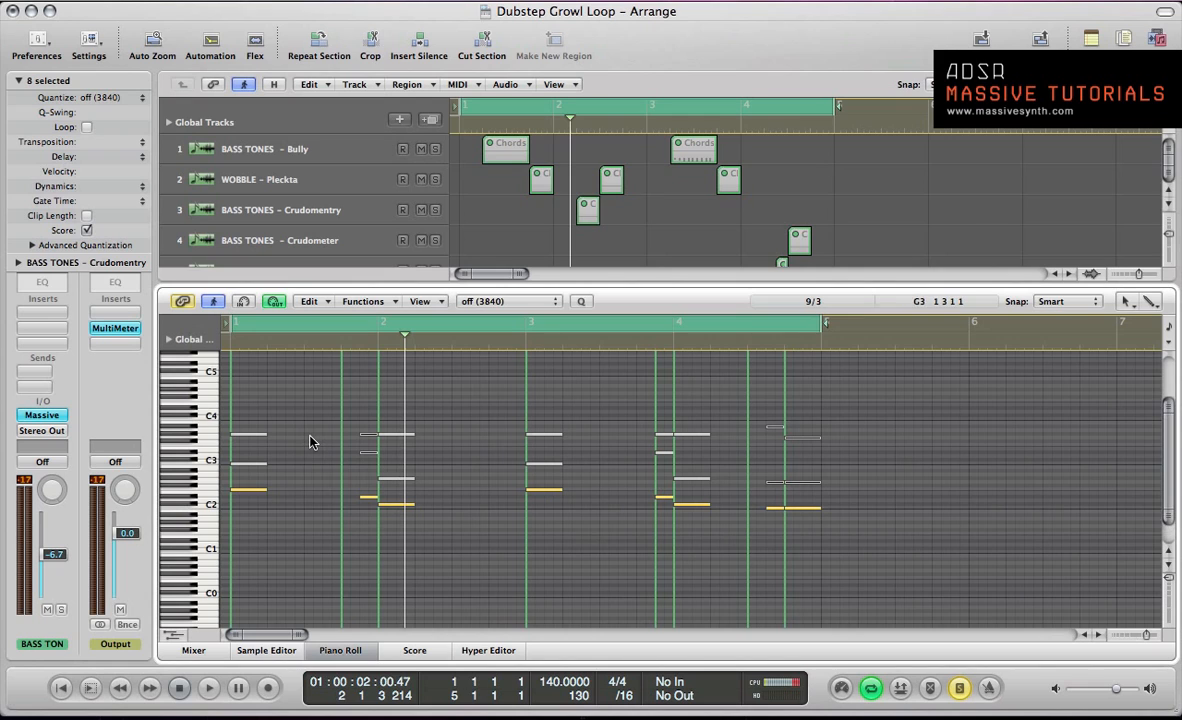
pyautogui.press('p')
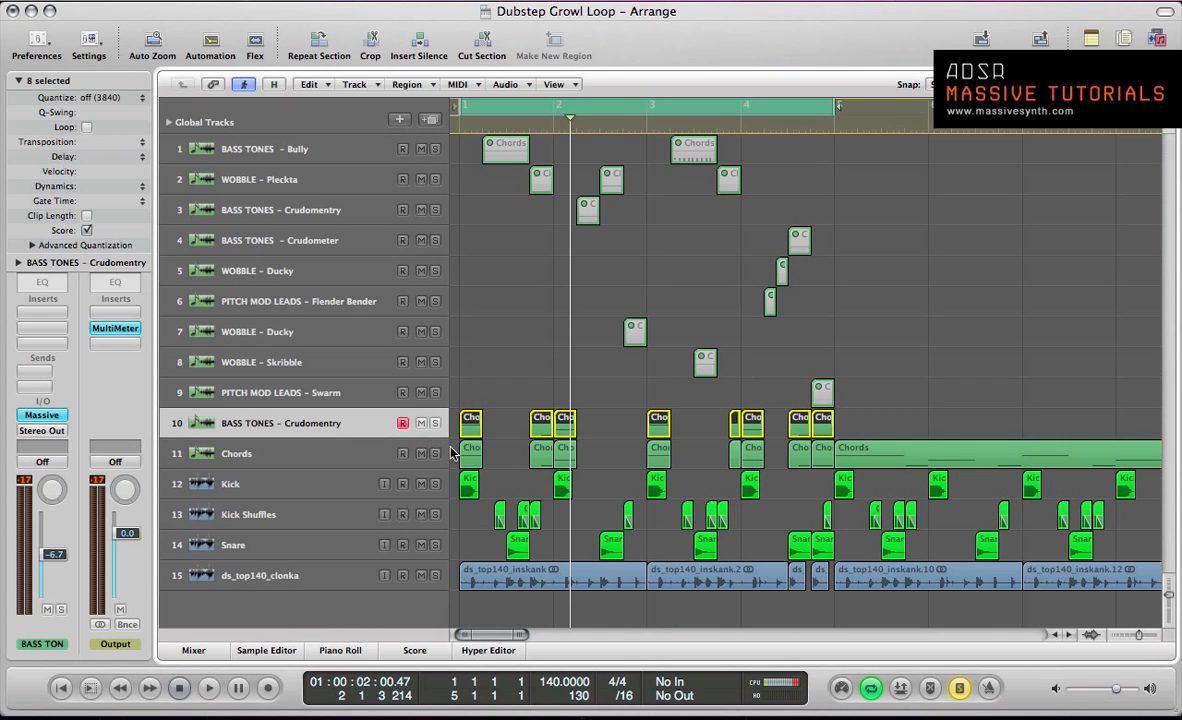
pyautogui.press('p')
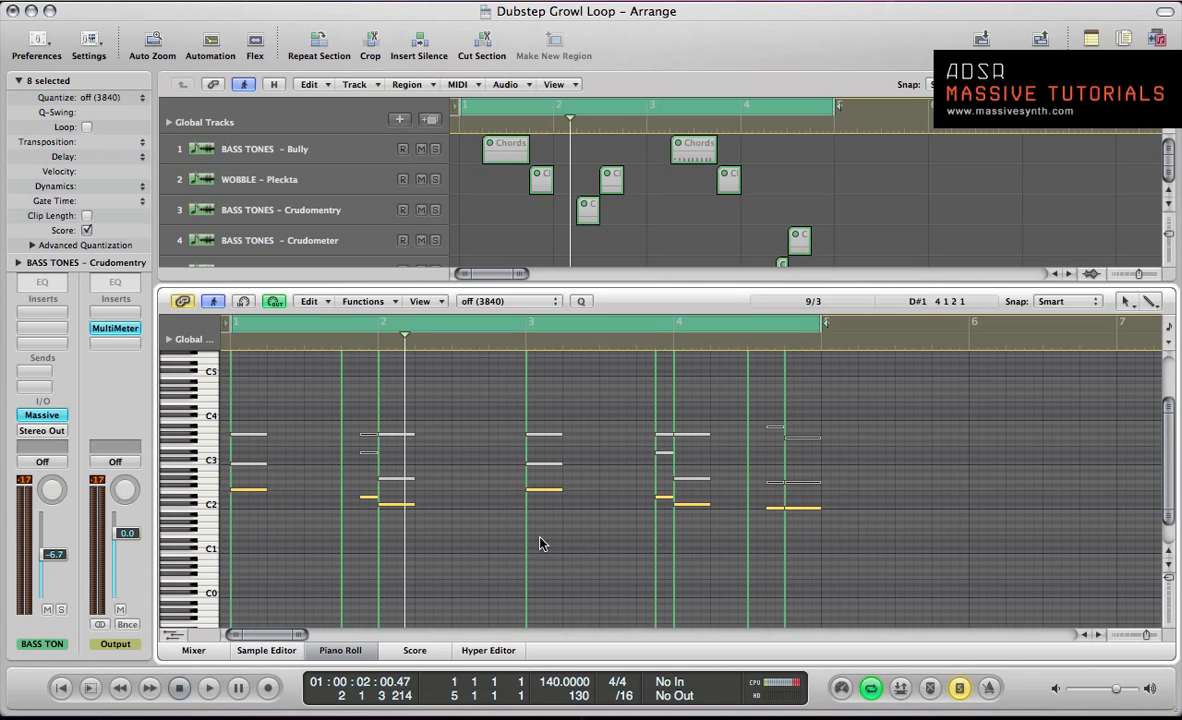
pyautogui.press('p')
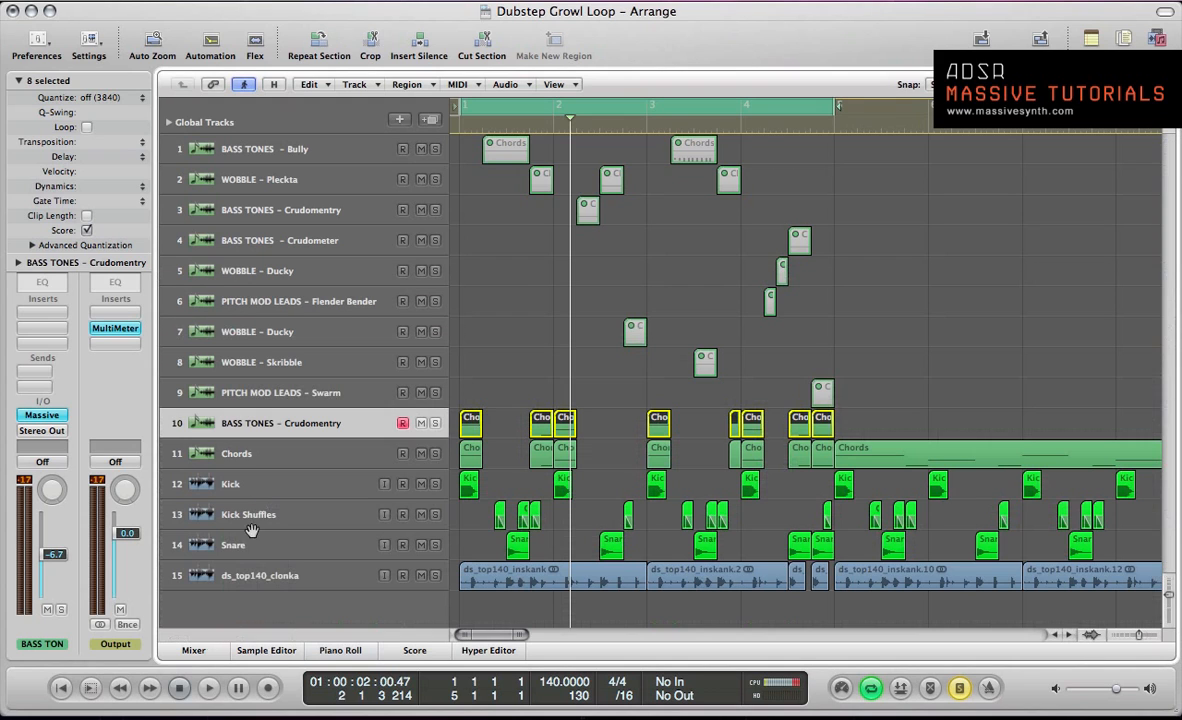
pyautogui.press('p')
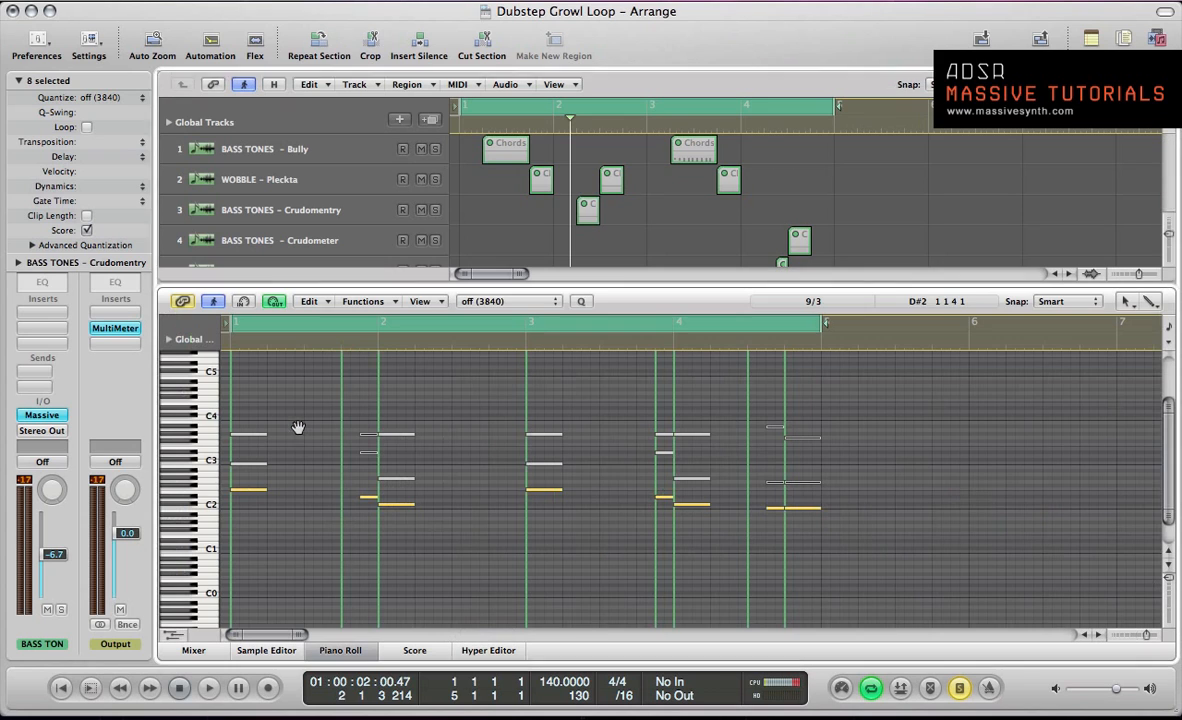
pyautogui.click(252, 492)
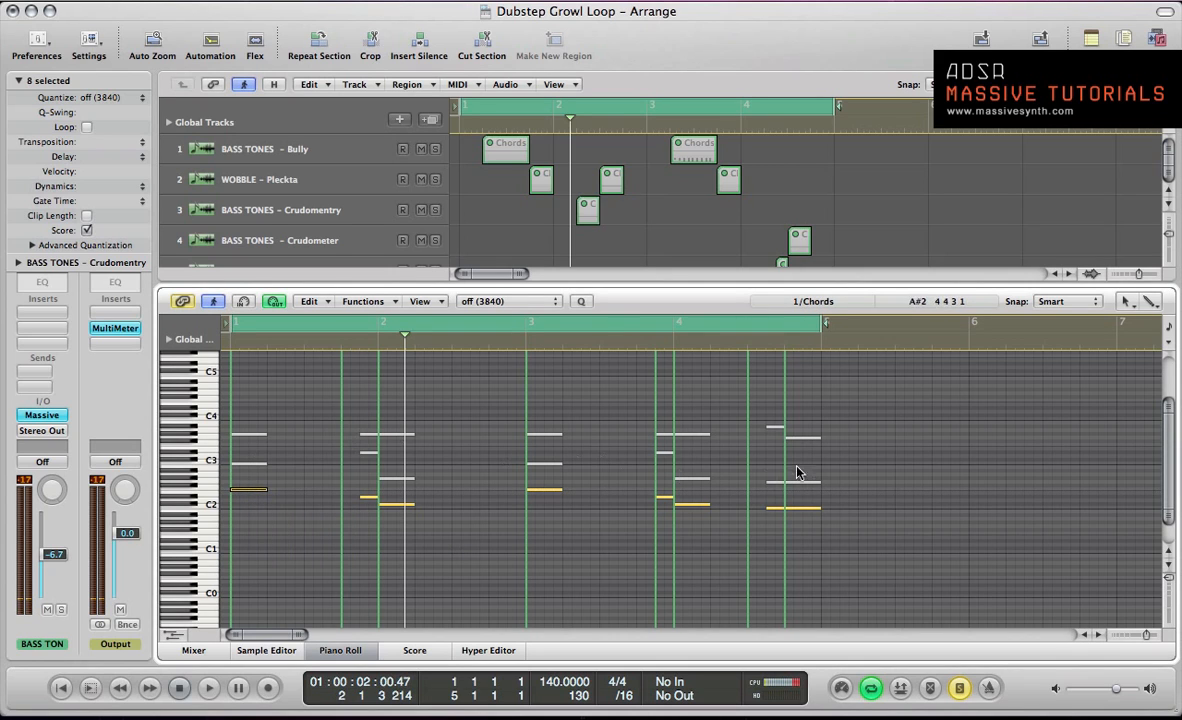
pyautogui.press('p')
# - Audition the track 10 Crudomentry regions in solo and with the chords and drums, and select the Chords track's regions
pyautogui.press('space')
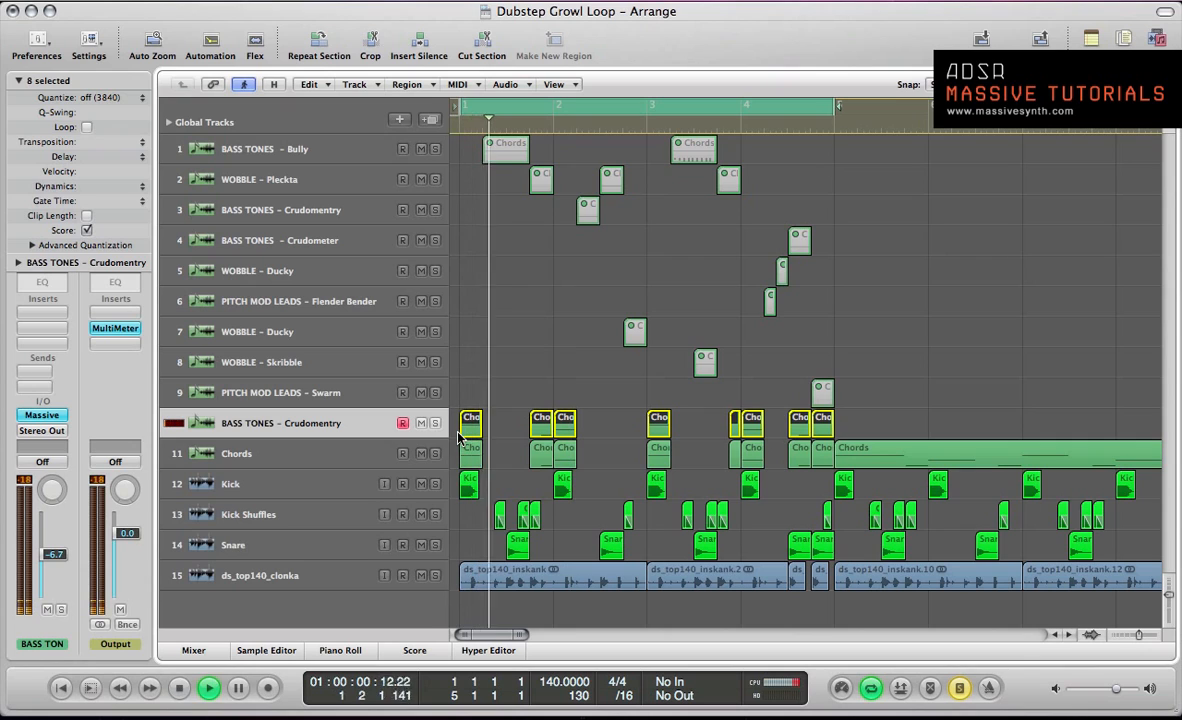
pyautogui.press('space')
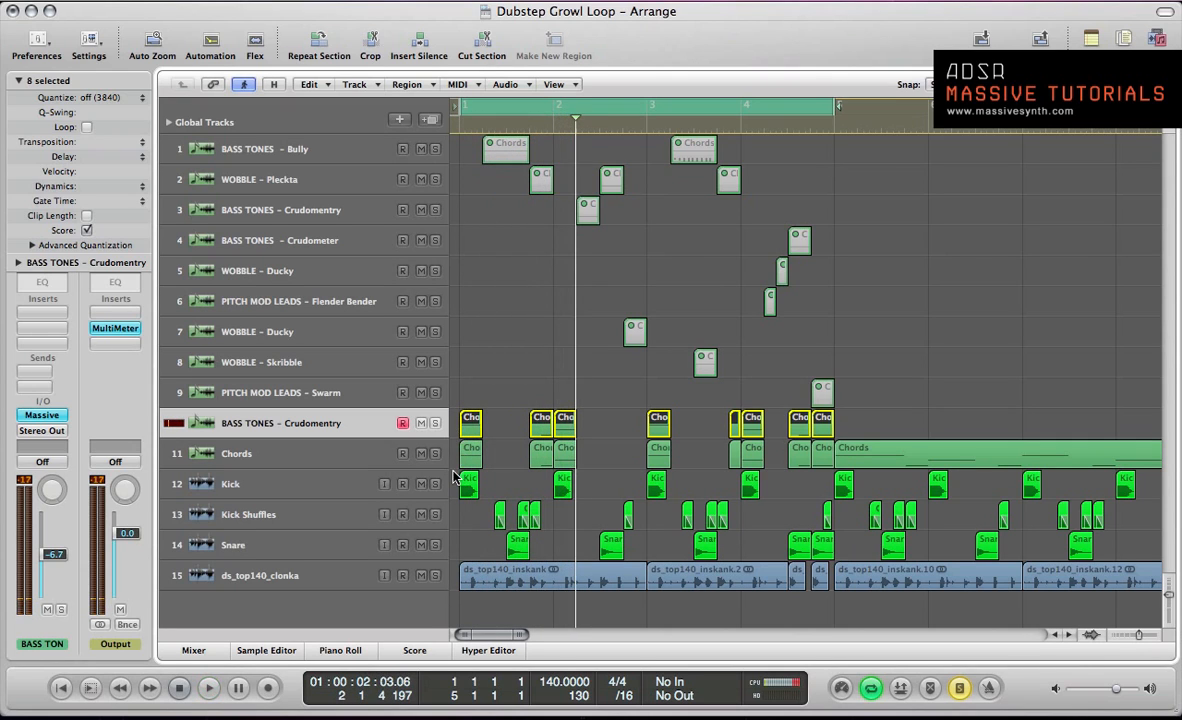
pyautogui.press('s')
pyautogui.press('space')
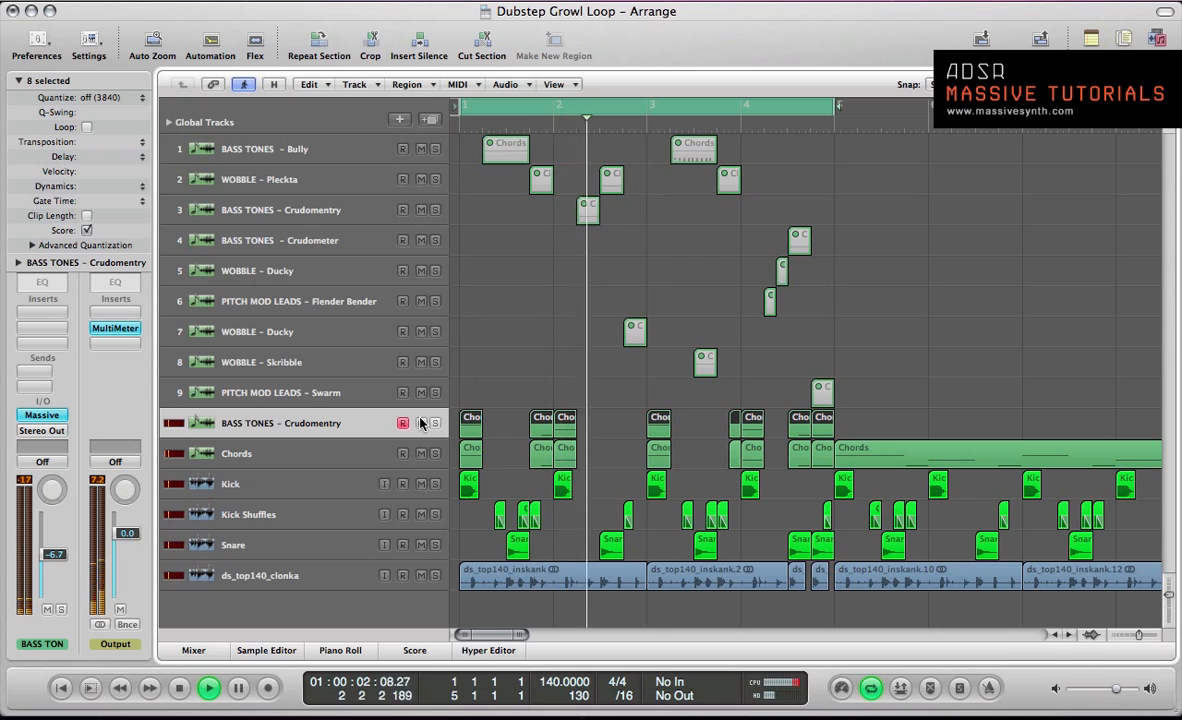
pyautogui.press('space')
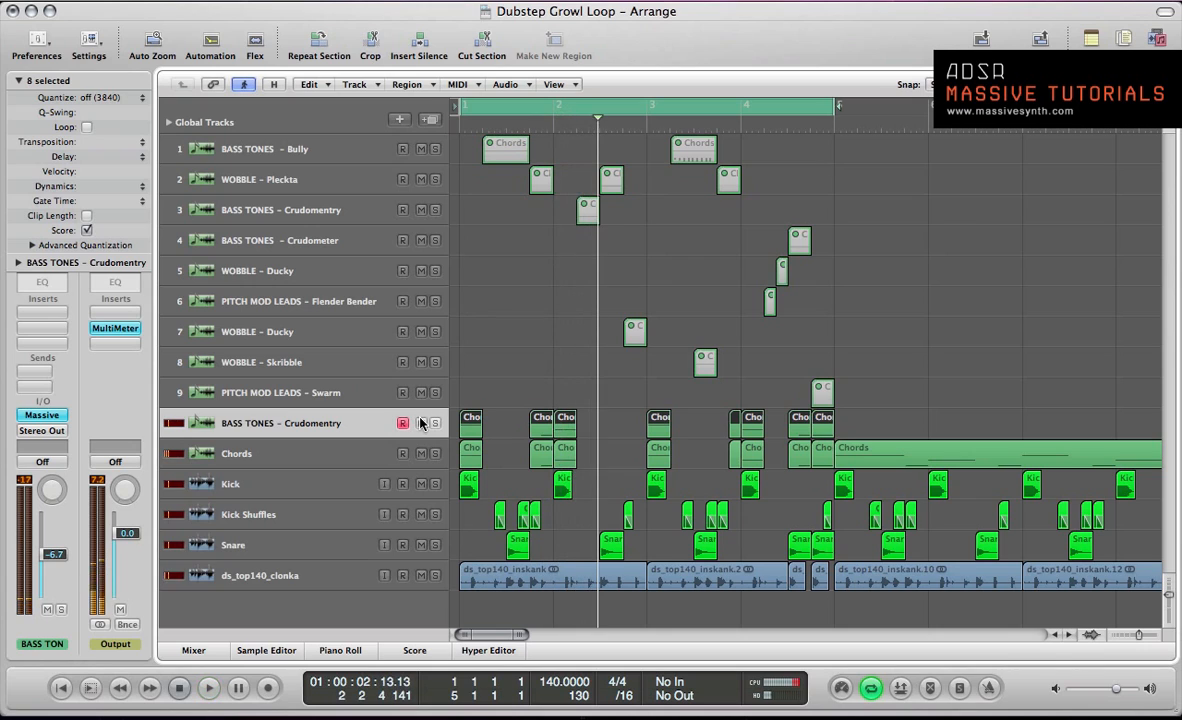
pyautogui.click(312, 460)
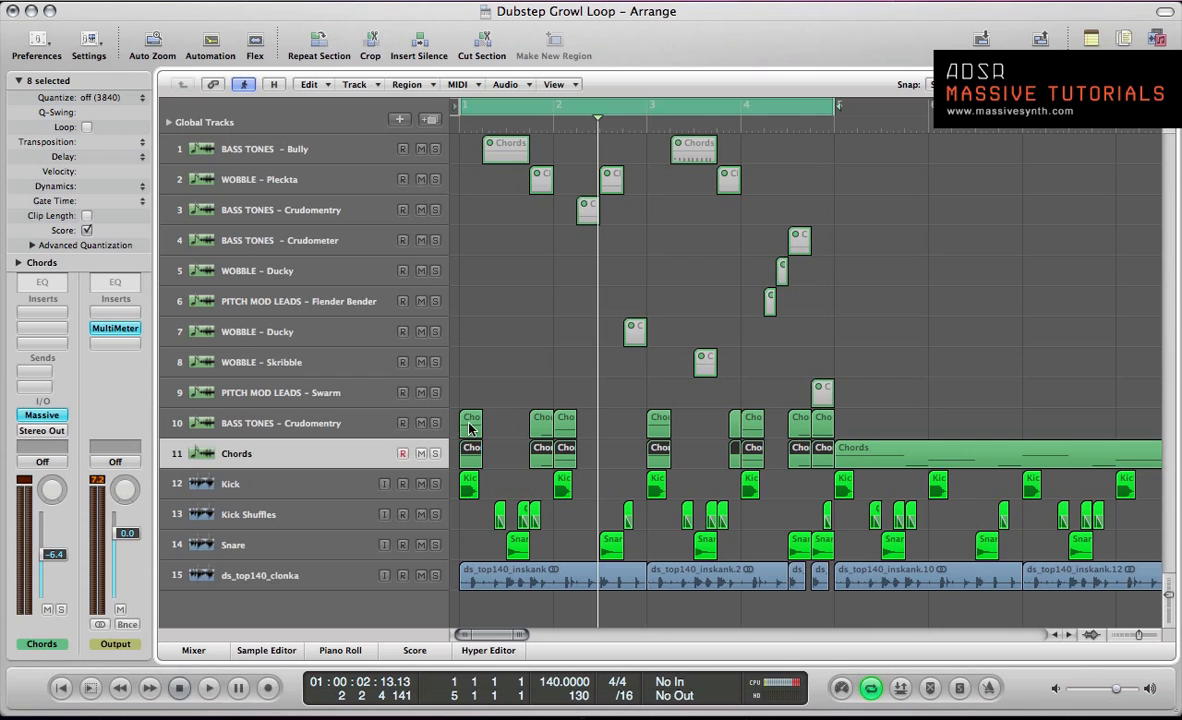
# - Audition the loop with the track 10 BASS TONES - Crudomentry muted and unmuted to compare its contribution
pyautogui.press('Return')
pyautogui.press('space')
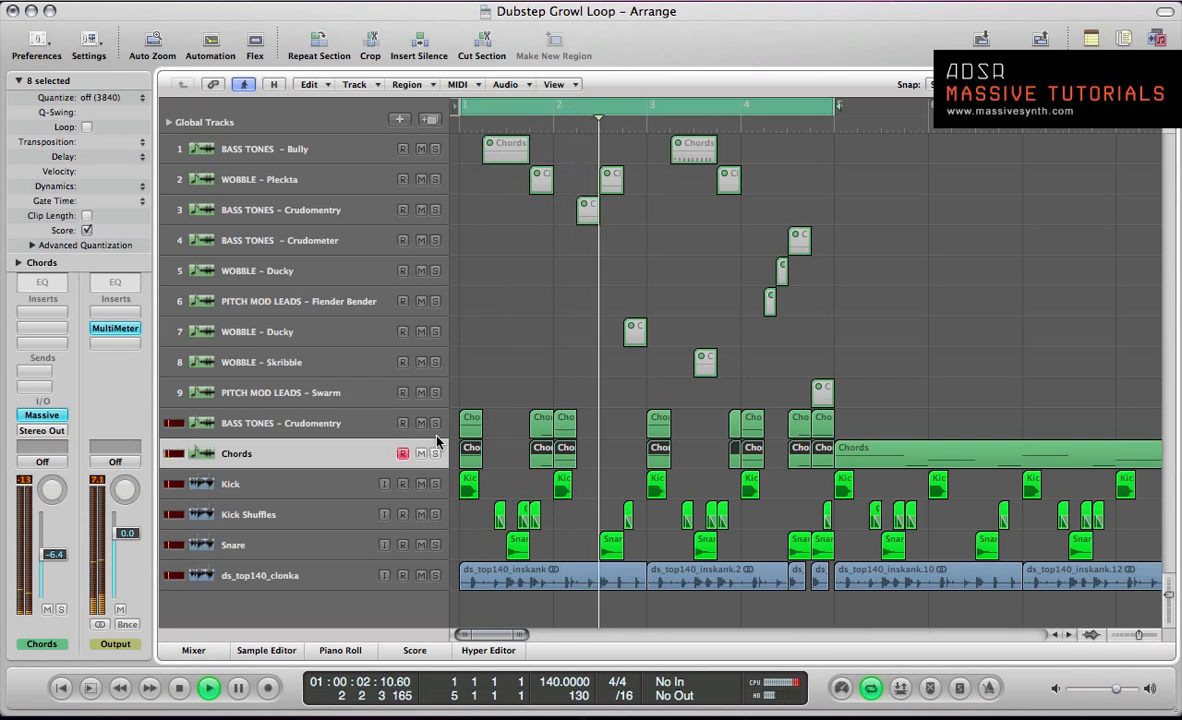
pyautogui.click(421, 423)
pyautogui.press('Return')
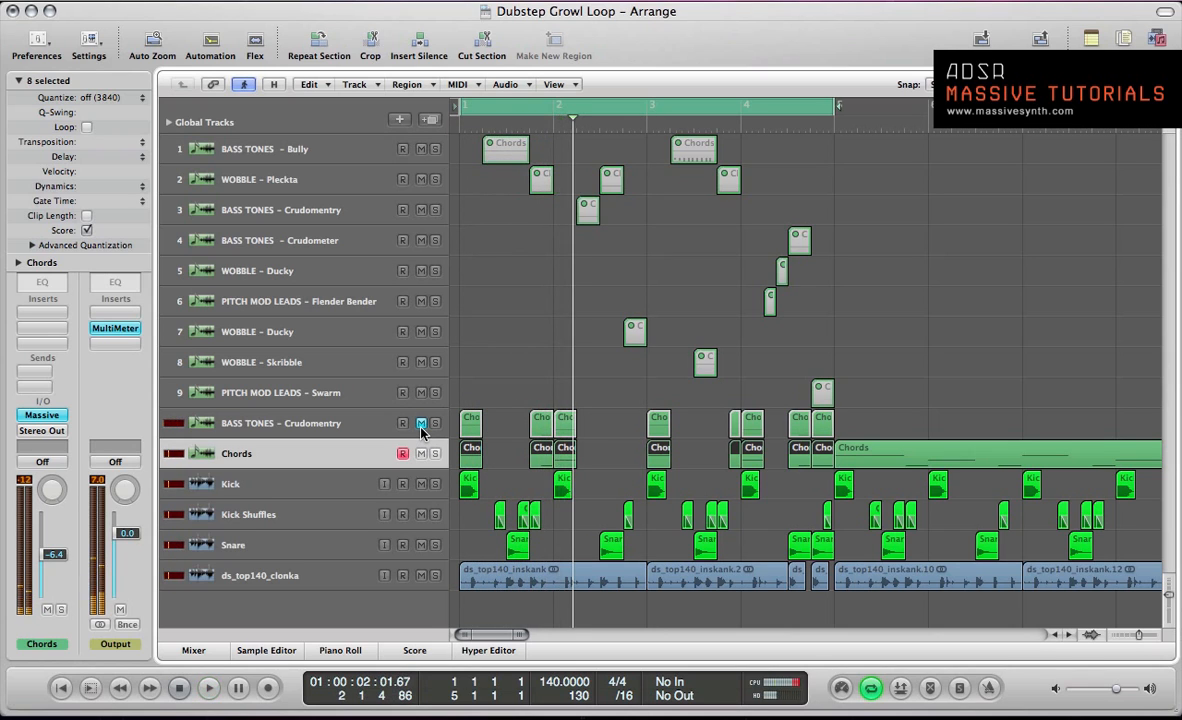
pyautogui.click(421, 423)
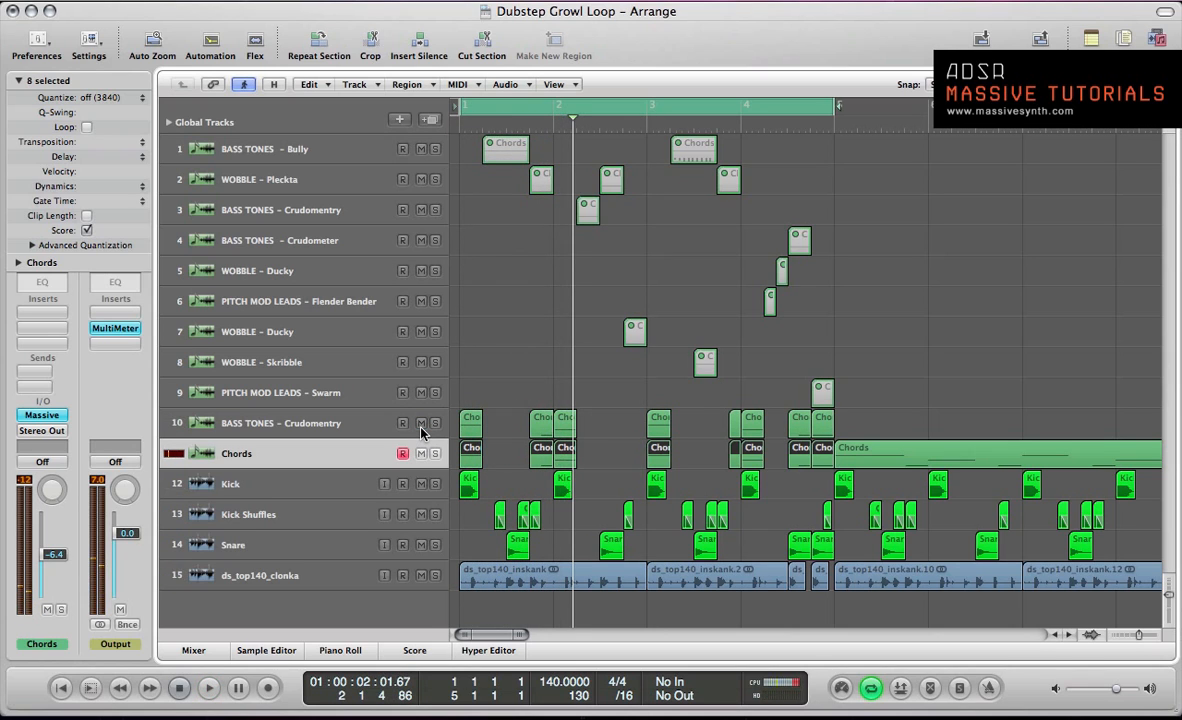
pyautogui.press('Return')
pyautogui.press('space')
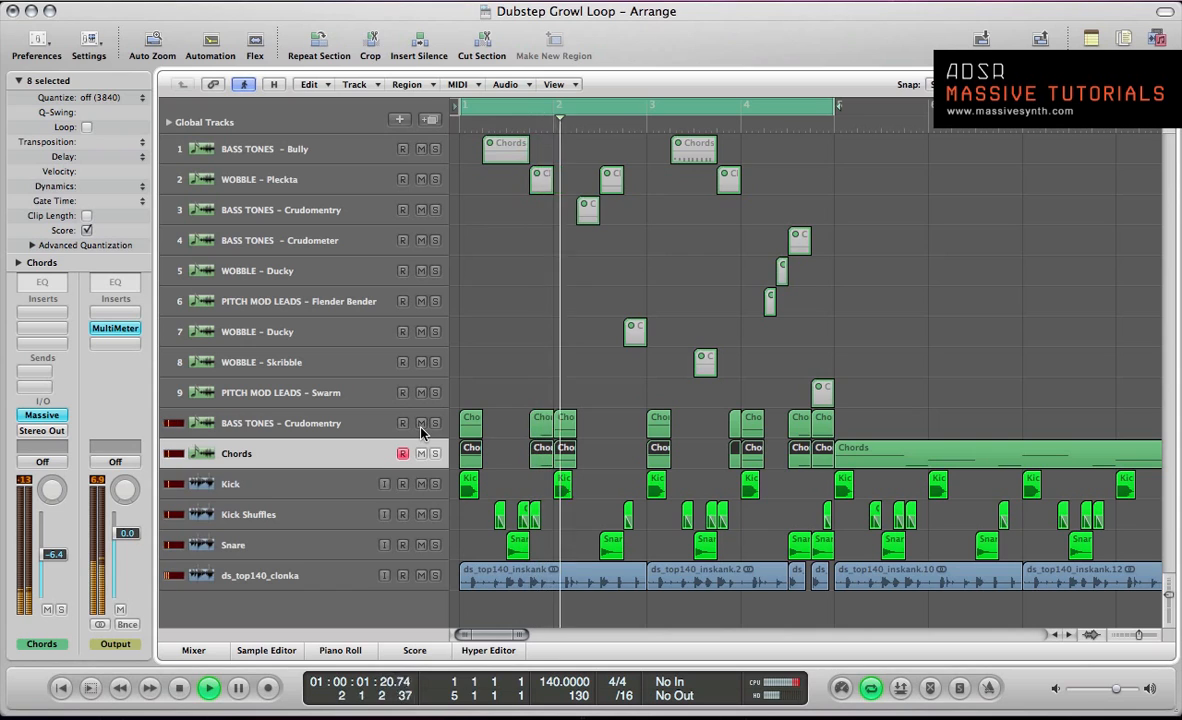
# - Set the cycle range to bar 1, unmute the BASS TONES - Bully region there, and audition it with the other parts
pyautogui.click(465, 212)
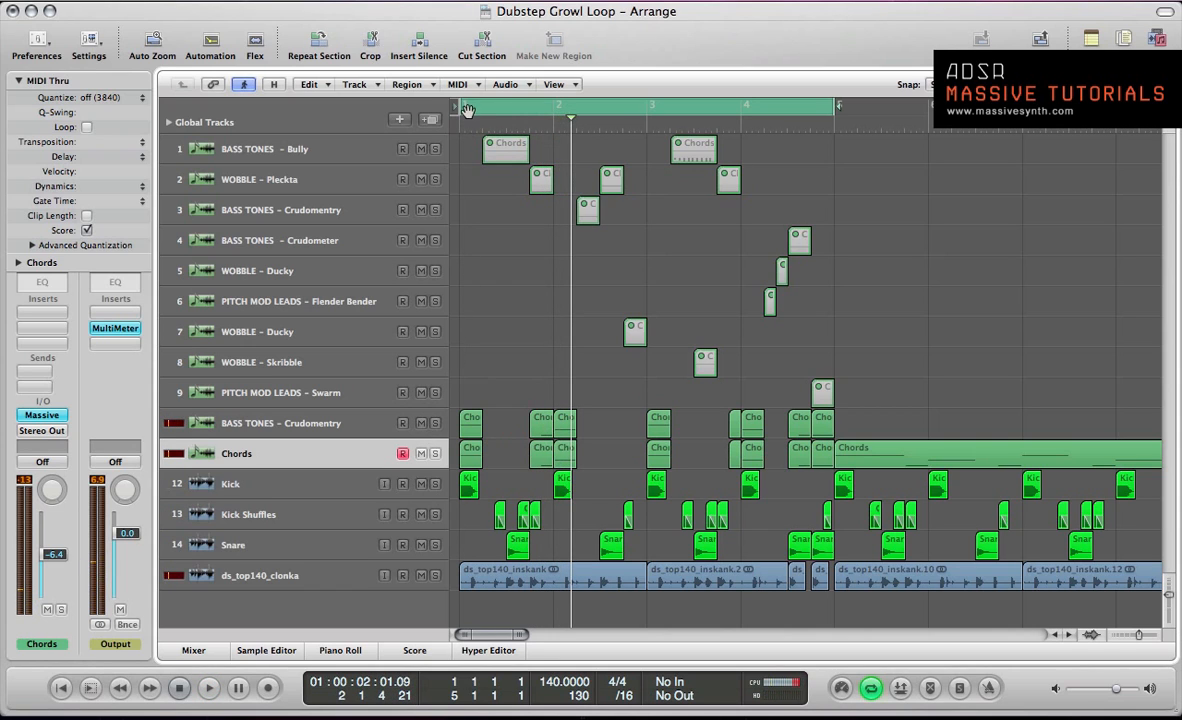
pyautogui.moveTo(467, 110); pyautogui.dragTo(553, 108)
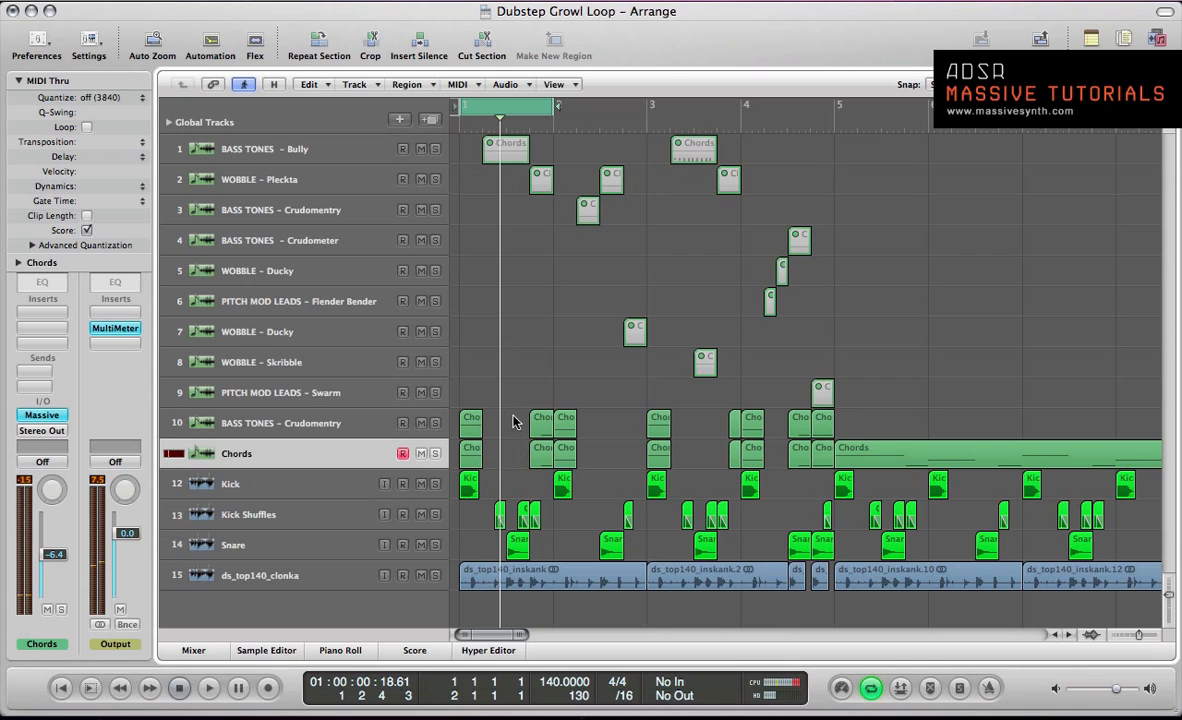
pyautogui.click(495, 147)
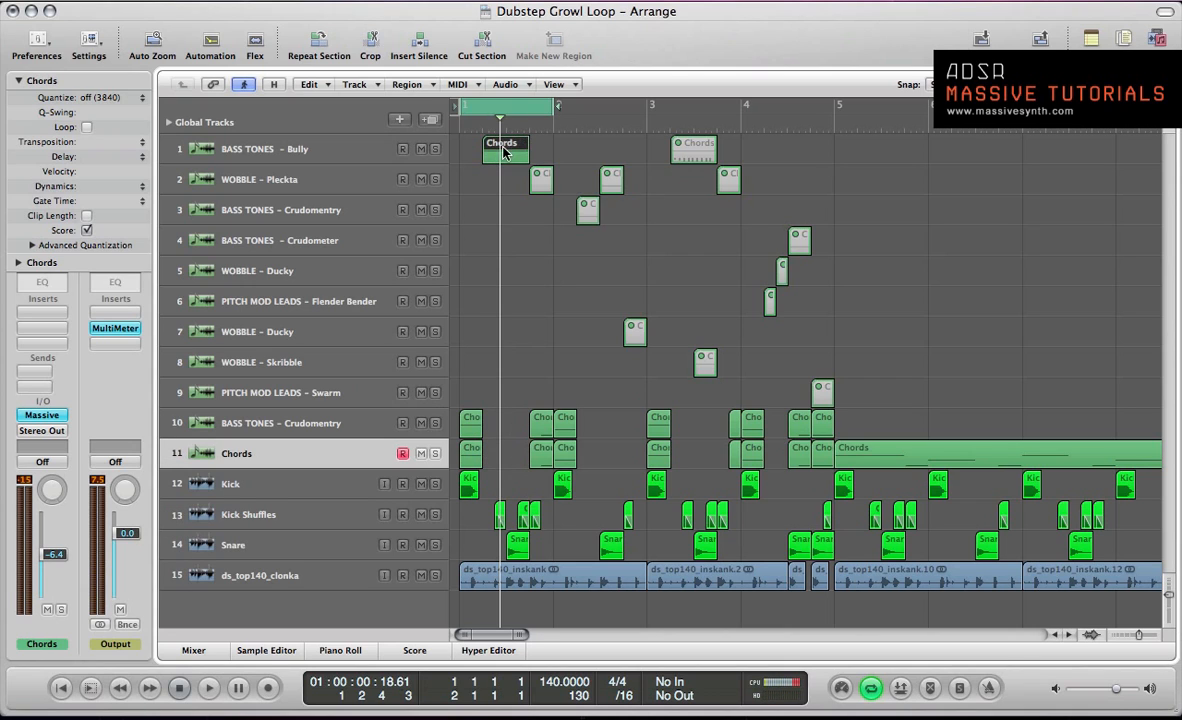
pyautogui.click(247, 150)
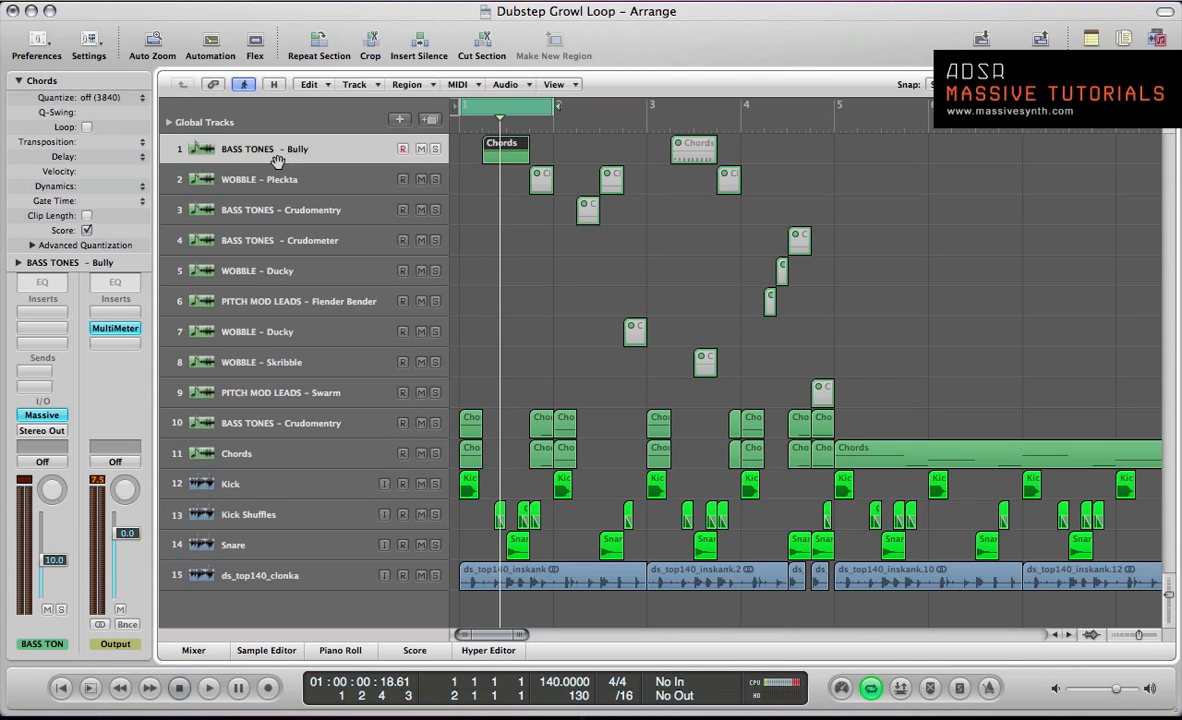
pyautogui.press('space')
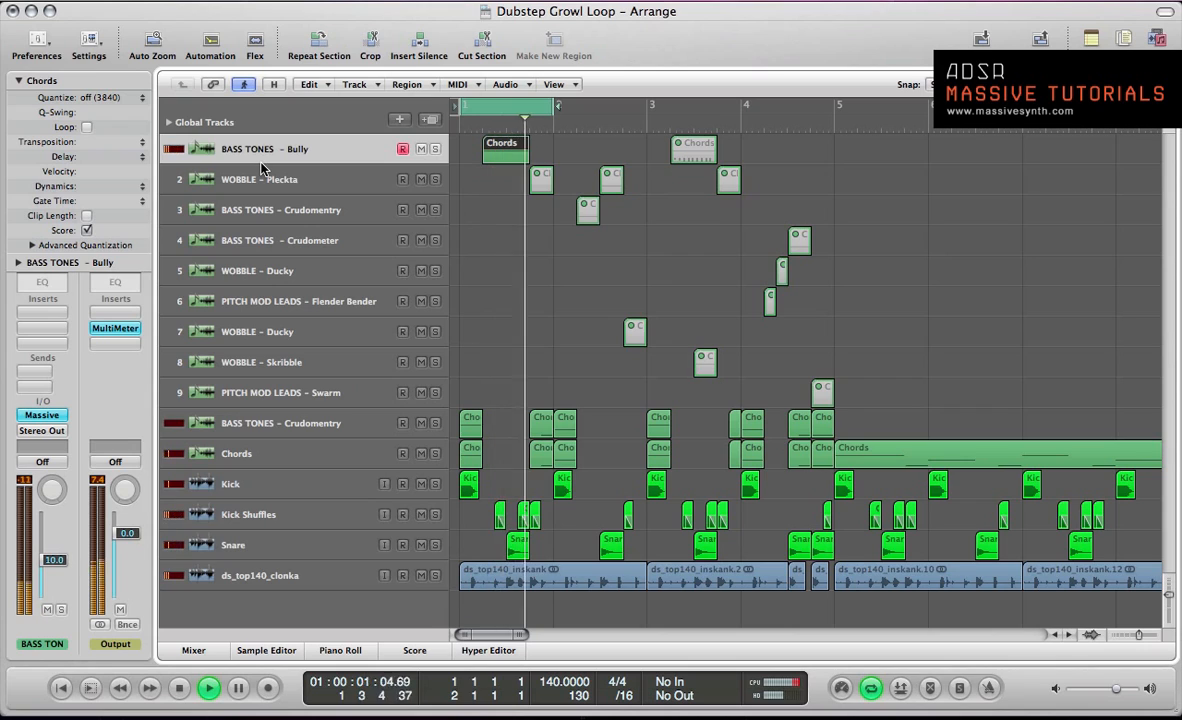
pyautogui.press('space')
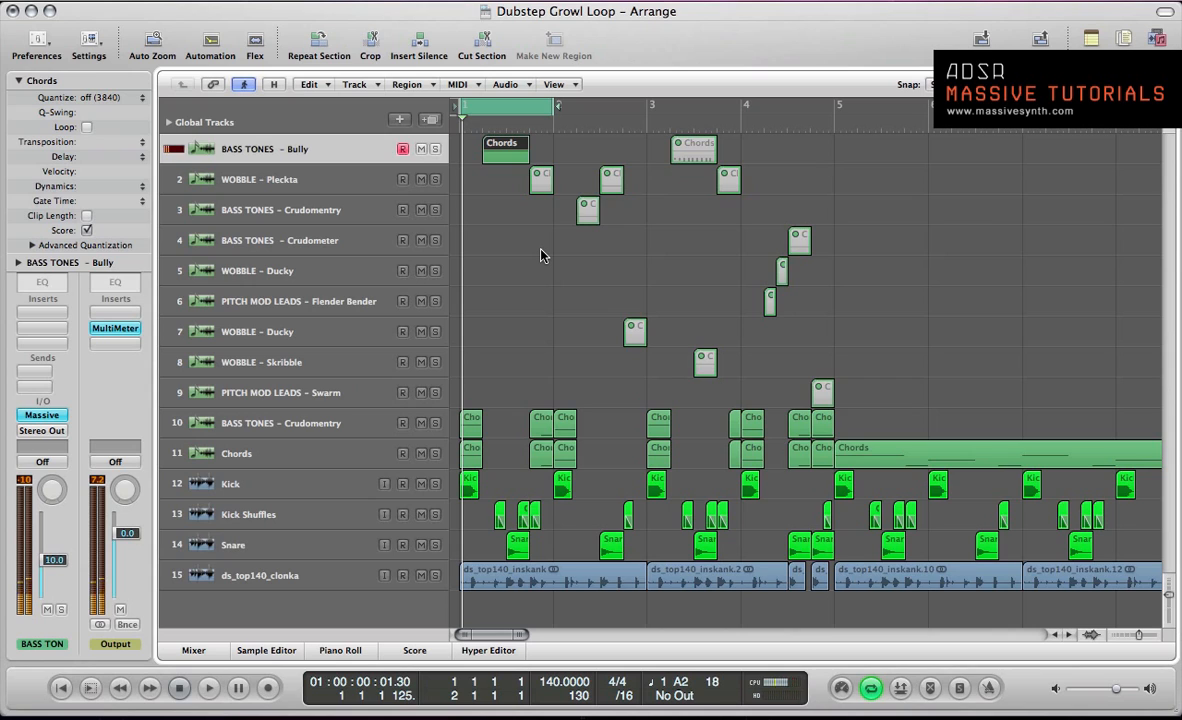
pyautogui.press('space')
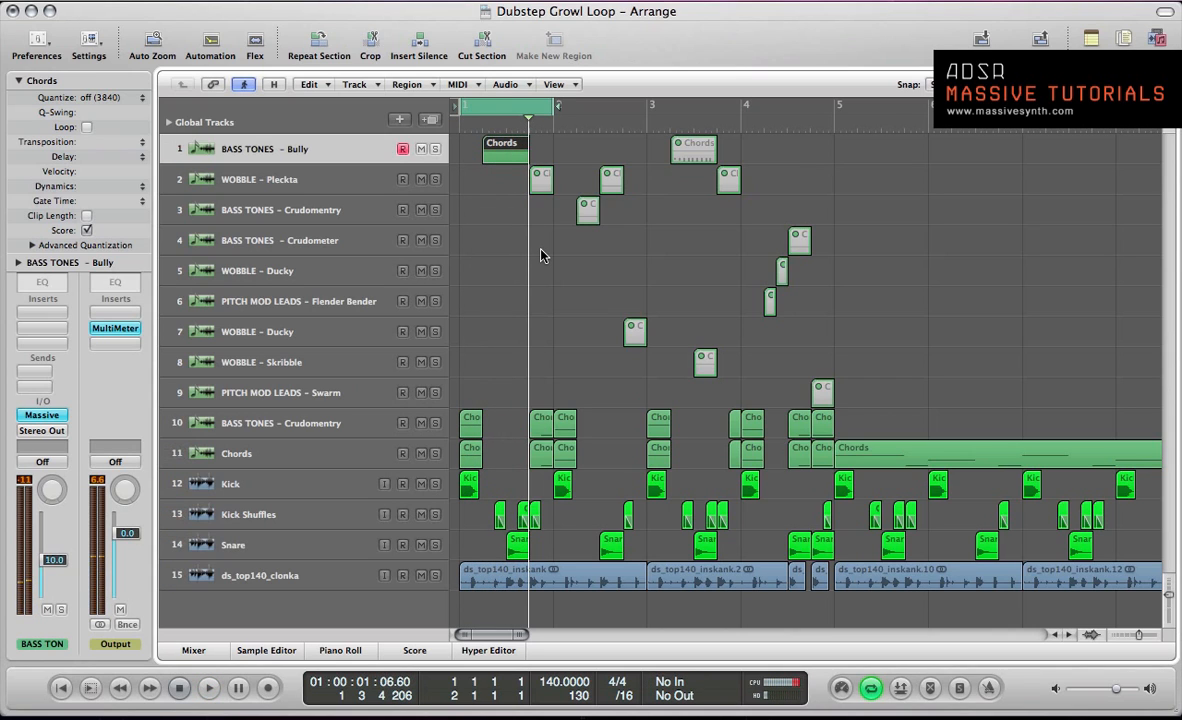
# - Unmute the WOBBLE - Pleckta region at the end of bar 1 and audition it with the cycled bar
pyautogui.click(541, 185)
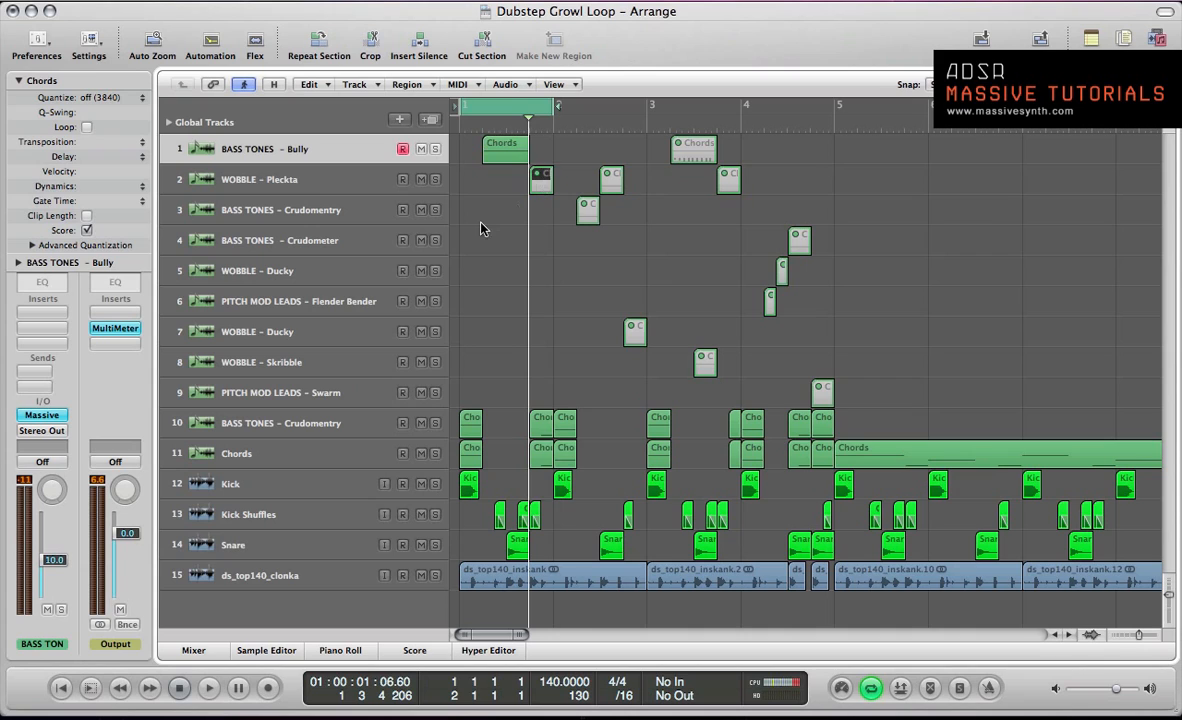
pyautogui.click(326, 190)
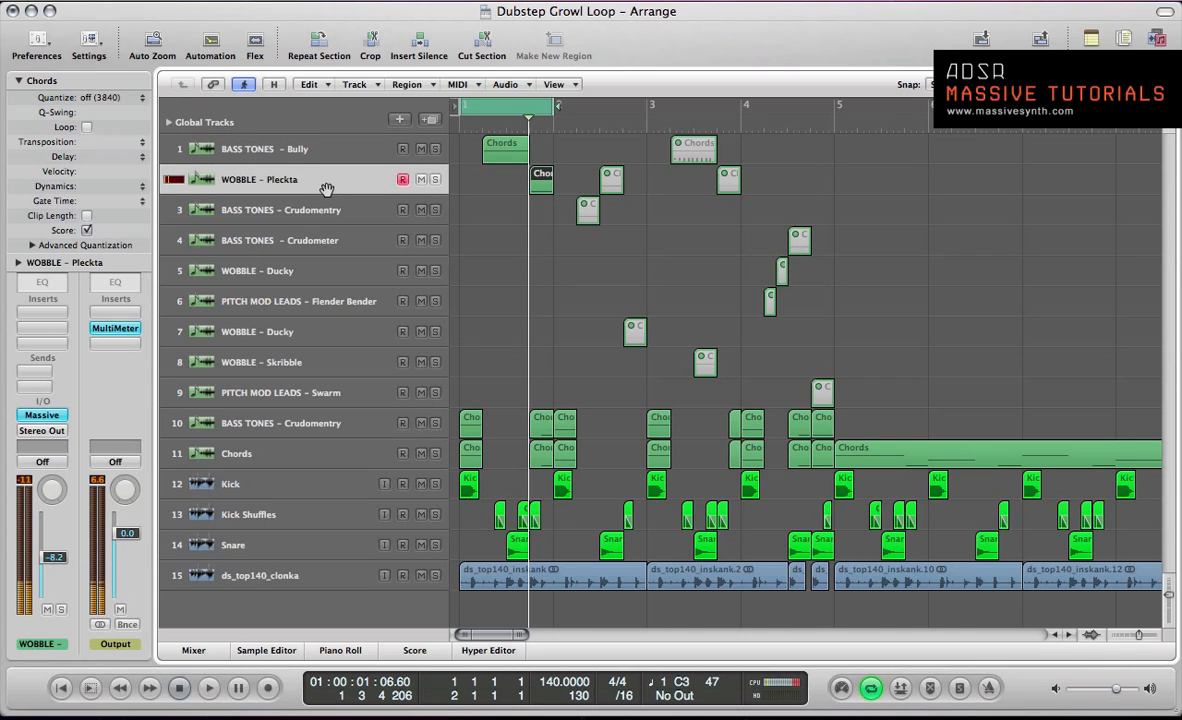
pyautogui.press('space')
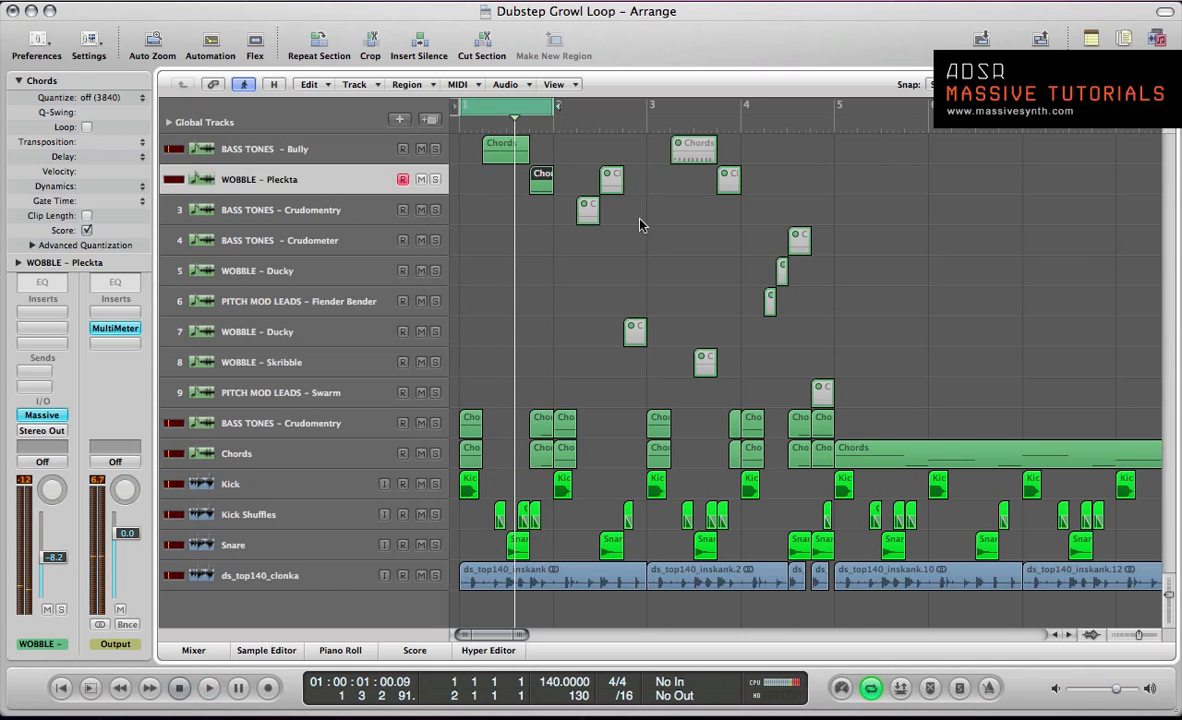
# - Move the cycle range to bar 2 and select the muted BASS TONES - Crudomentry region and its track, track 3
pyautogui.click(607, 246)
pyautogui.press('shift+super+period')
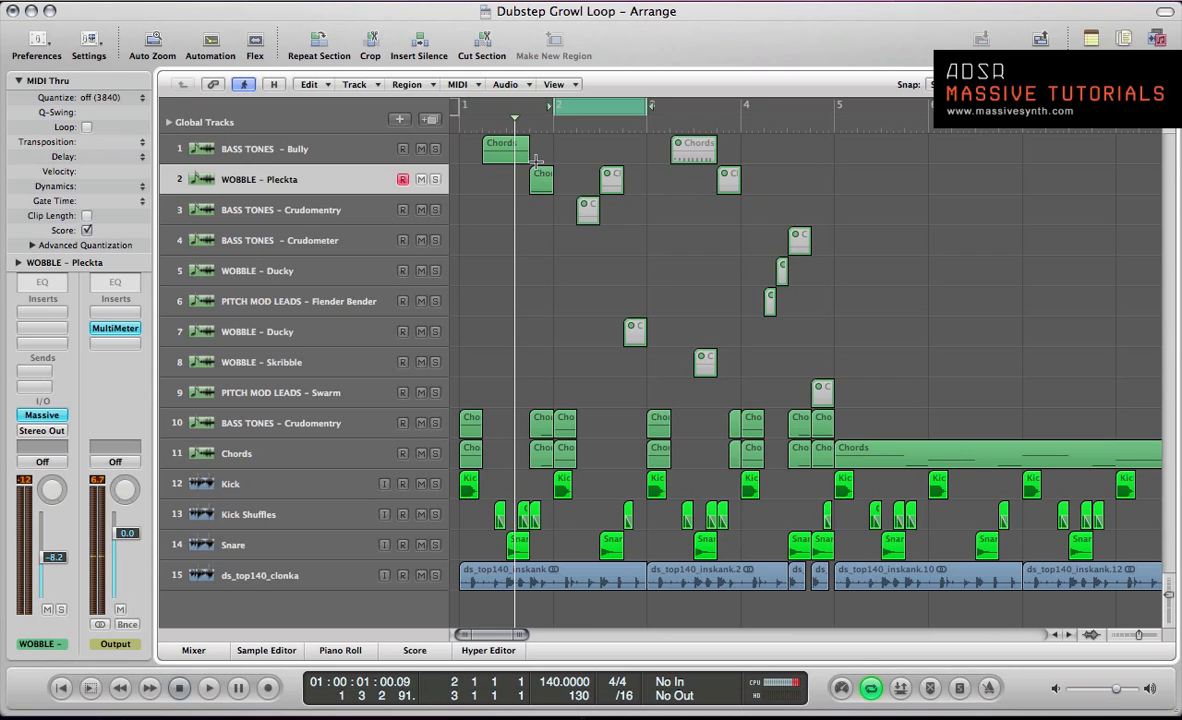
pyautogui.click(589, 207)
pyautogui.click(300, 207)
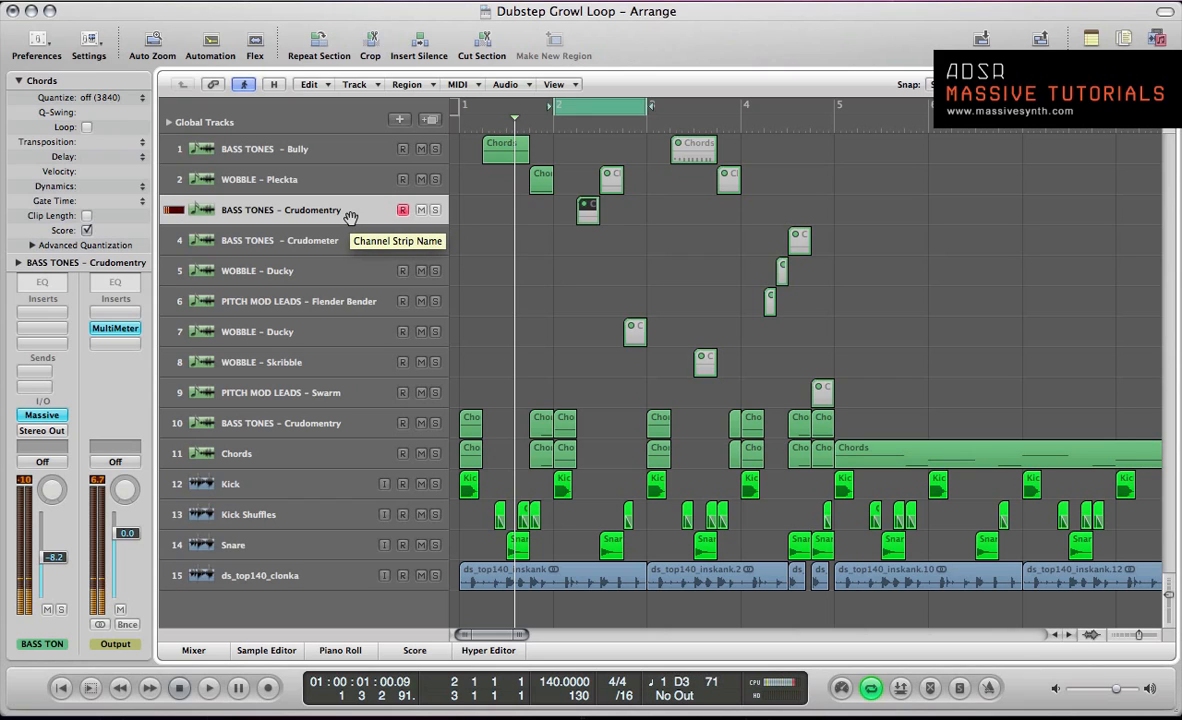
# - Compare the sounds of the two BASS TONES - Crudomentry tracks, 3 and 10, by selecting them alternately
pyautogui.click(302, 423)
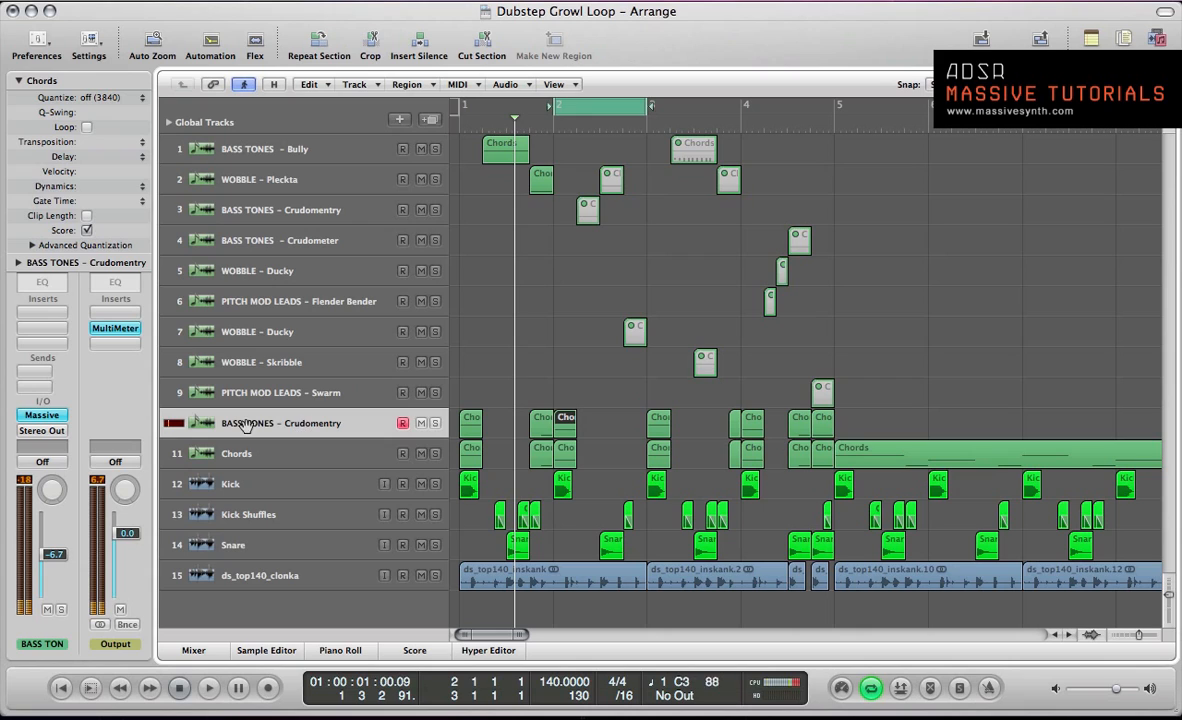
pyautogui.click(305, 211)
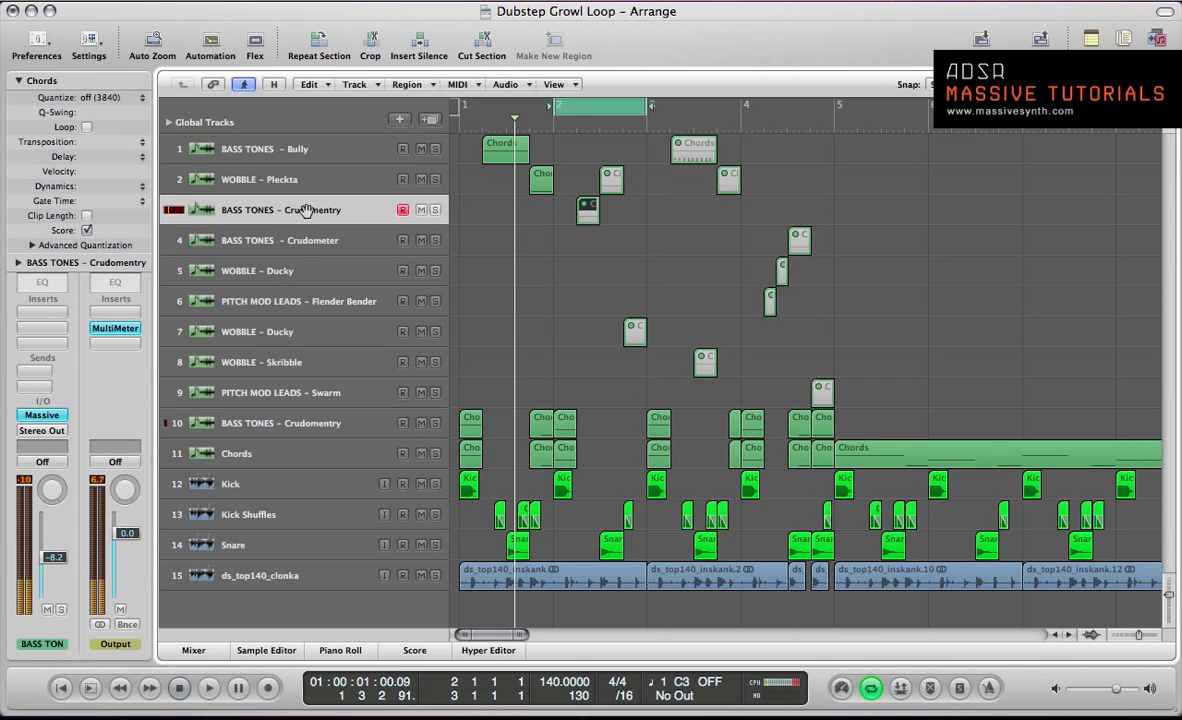
pyautogui.click(316, 424)
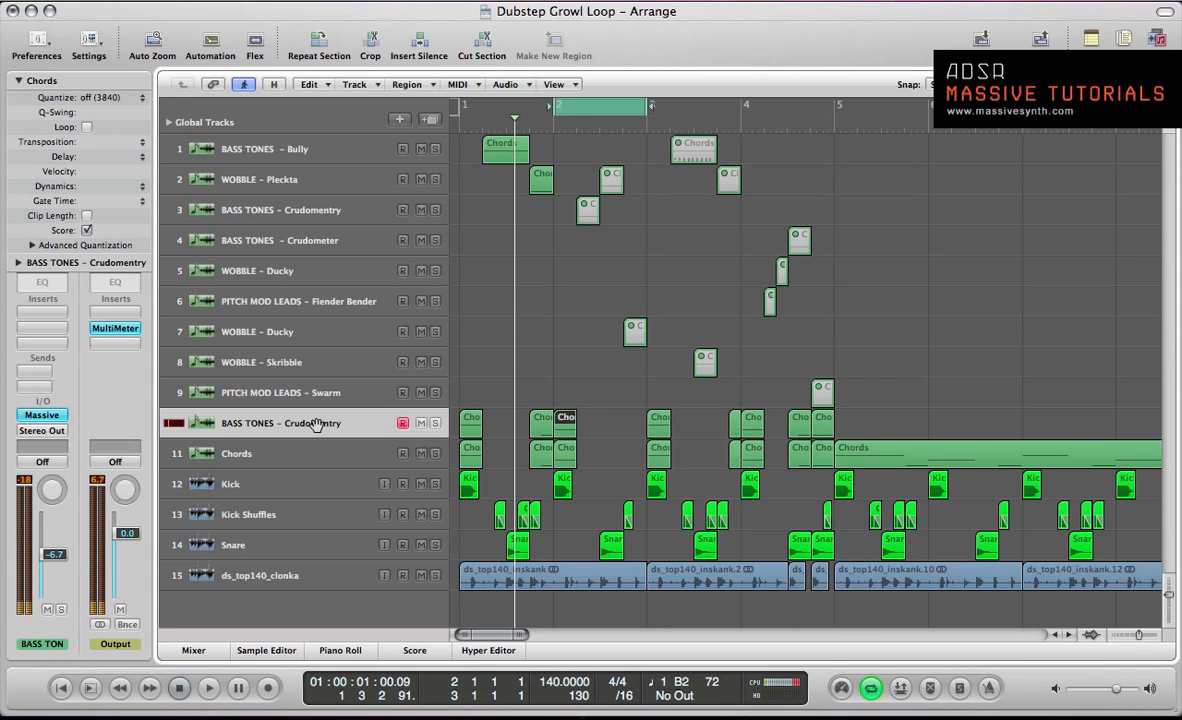
# - Unmute the track 3 BASS TONES - Crudomentry region in bar 2 and audition it in the cycle
pyautogui.click(320, 219)
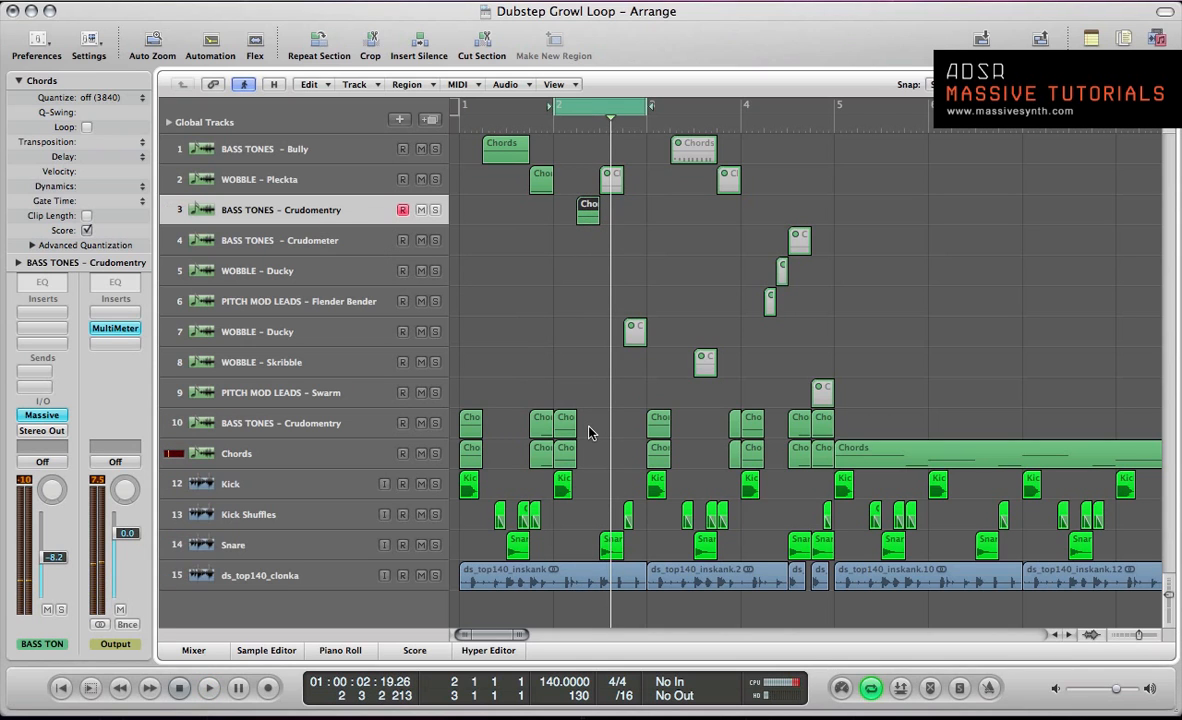
pyautogui.press('space')
pyautogui.press('space')
# - Examine the notes of the bar 2 Crudomentry region on track 3 in the Piano Roll, selecting its lowest note
pyautogui.press('p')
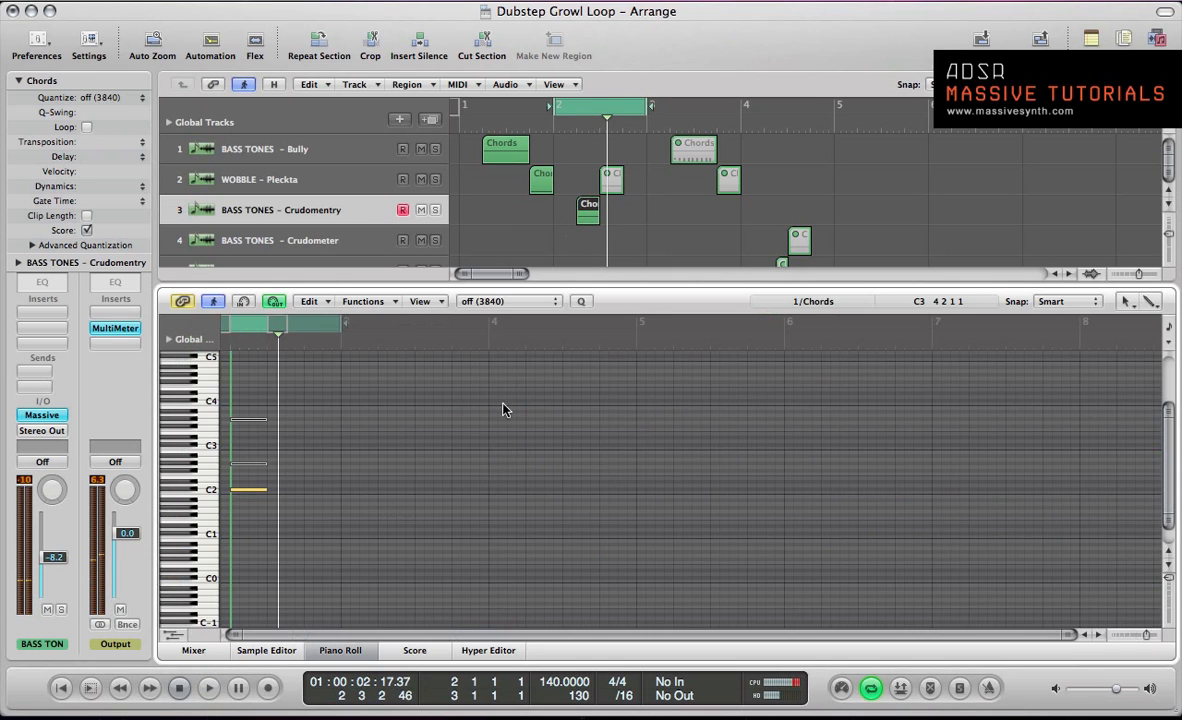
pyautogui.click(246, 492)
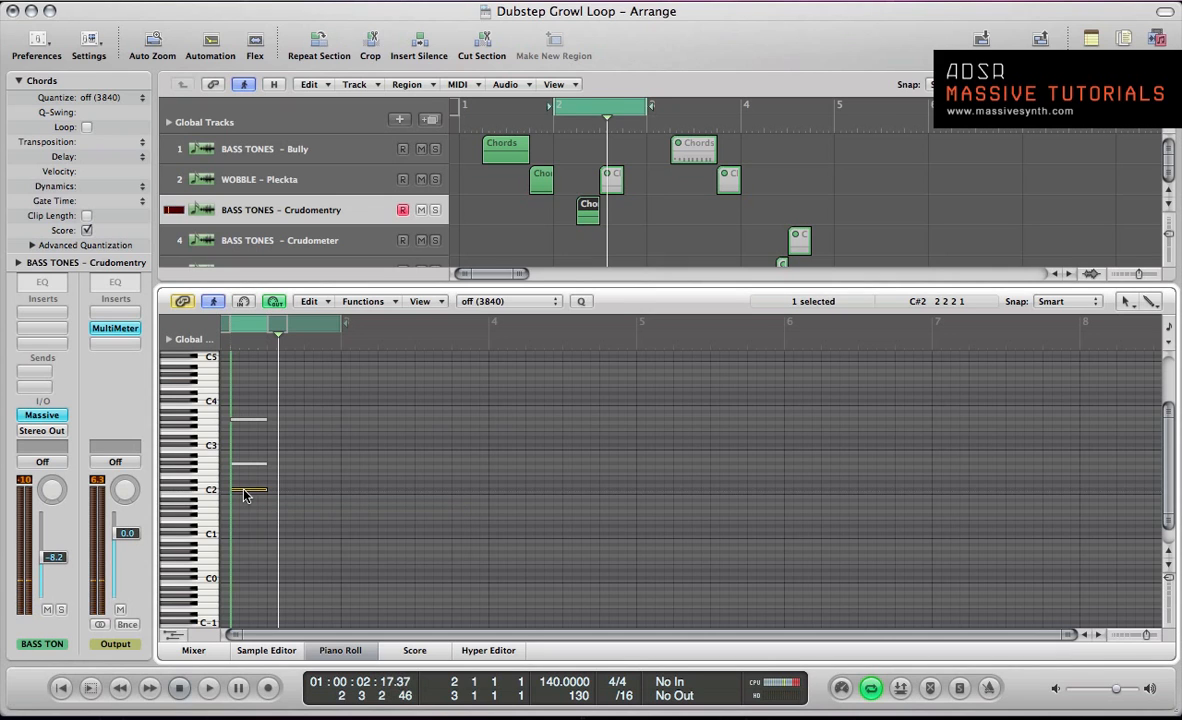
pyautogui.press('p')
# - Set the cycle range to bars 1 and 2 and audition the bass sequence with the drums and chords
pyautogui.press('space')
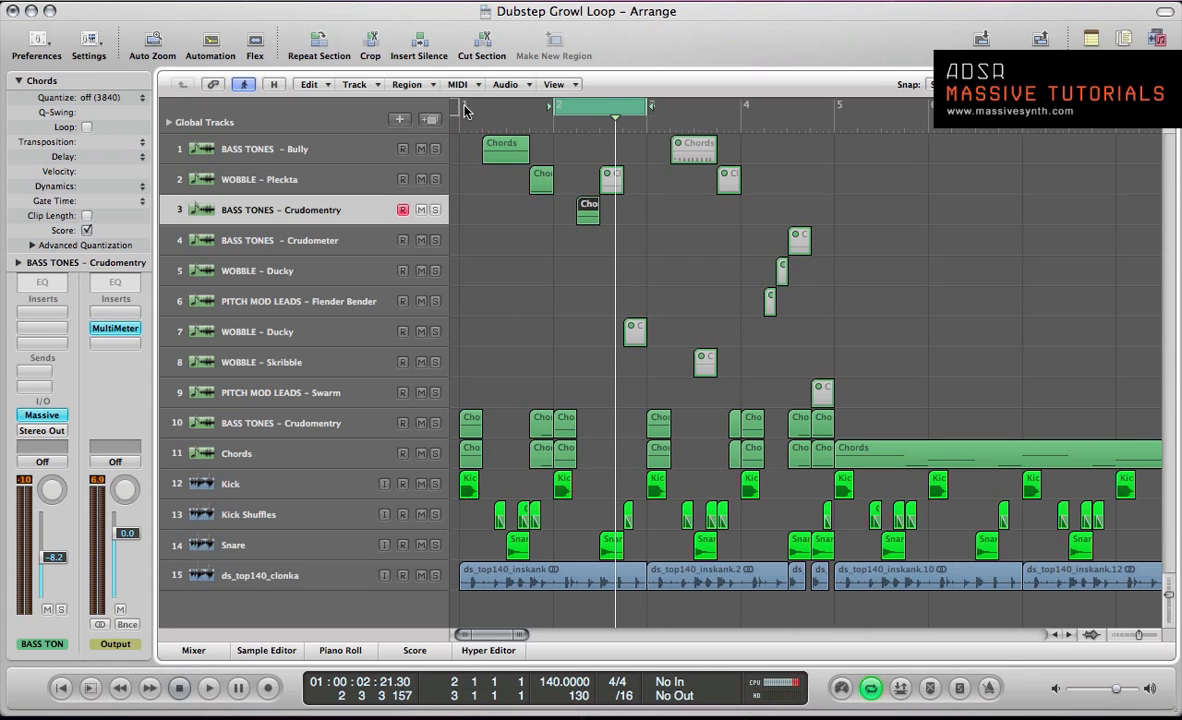
pyautogui.moveTo(465, 110); pyautogui.dragTo(645, 111)
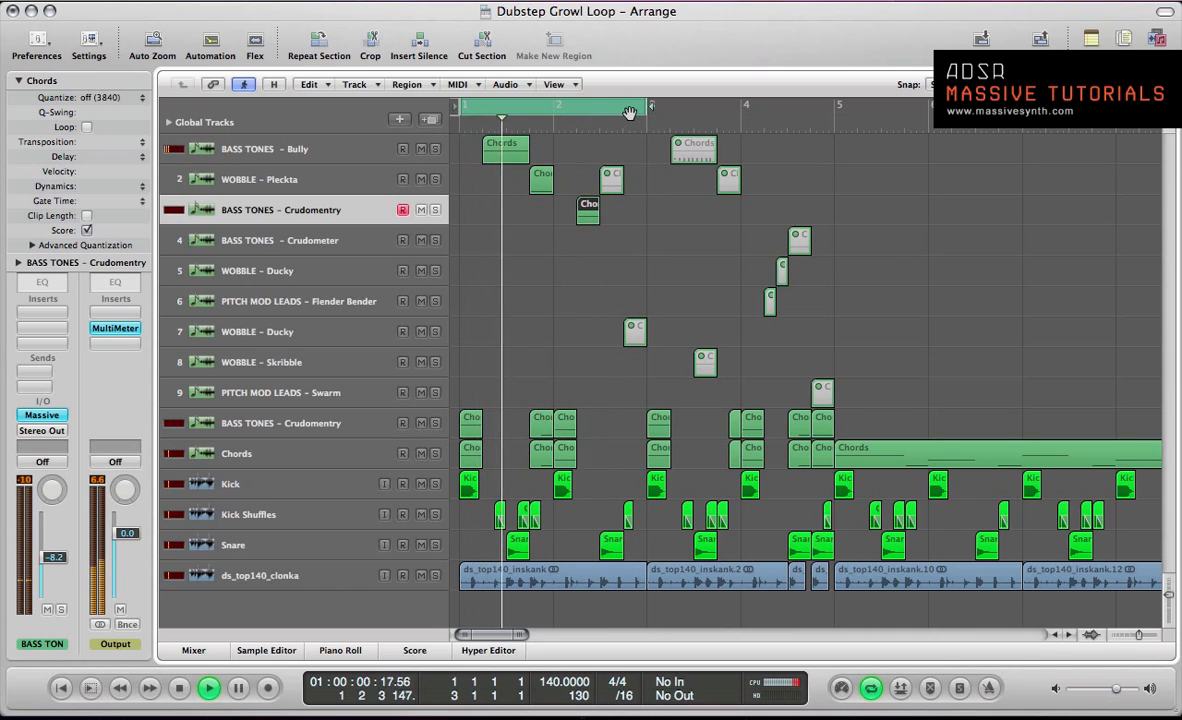
pyautogui.press('space')
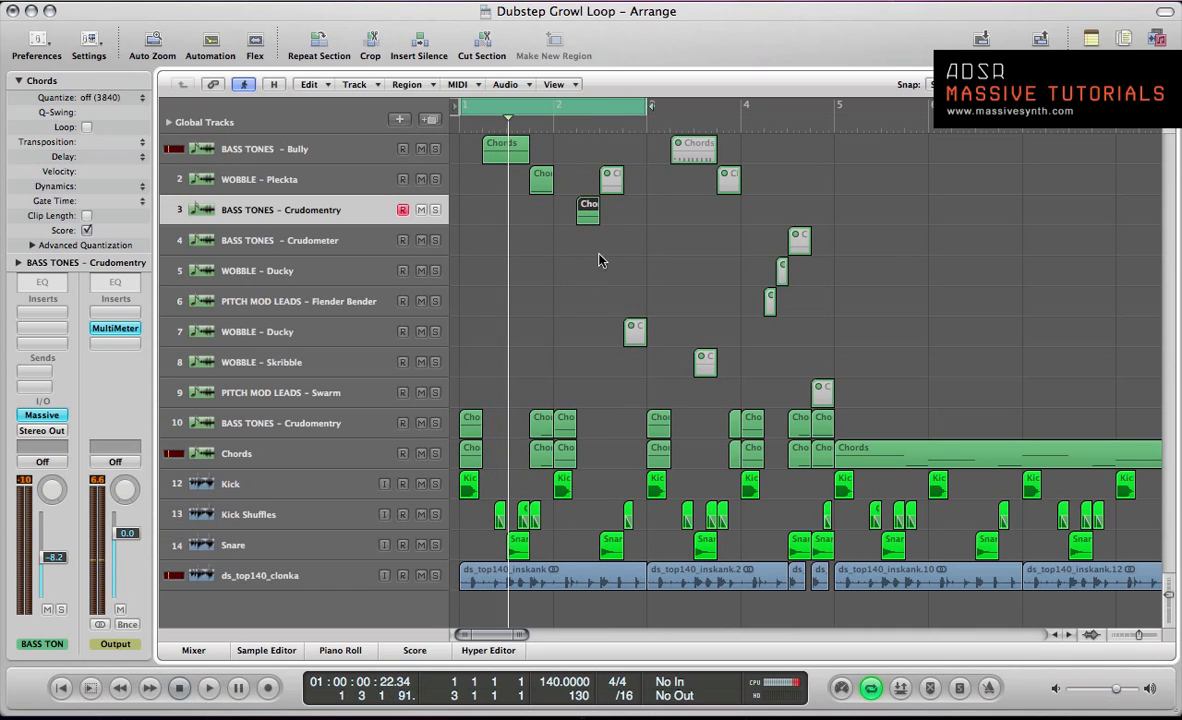
# - Unmute the WOBBLE - Pleckta region in bar 2, select its track, and audition the two-bar cycle
pyautogui.click(610, 185)
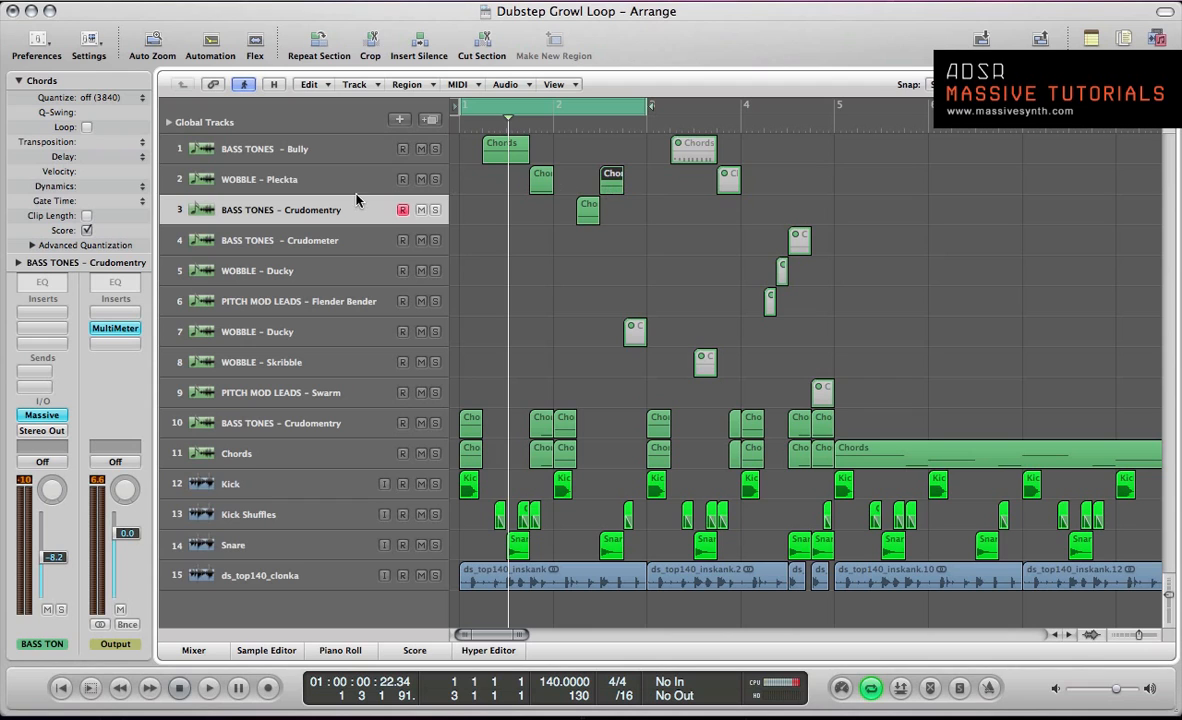
pyautogui.click(311, 190)
pyautogui.press('space')
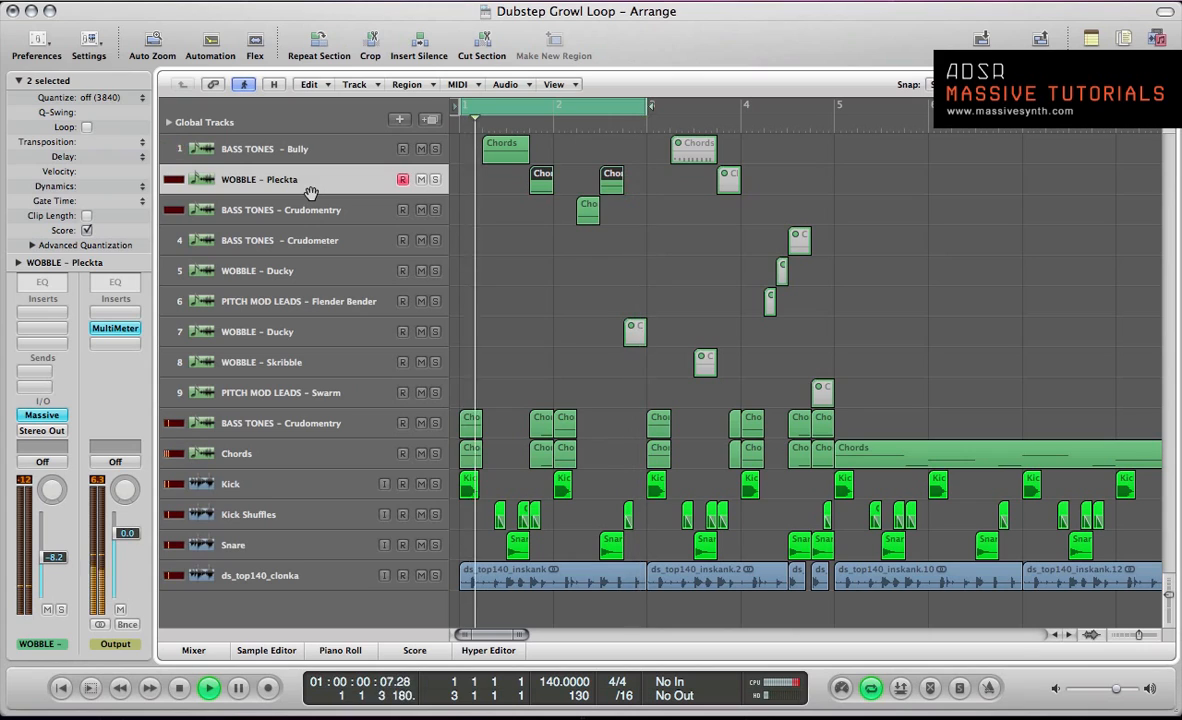
pyautogui.press('space')
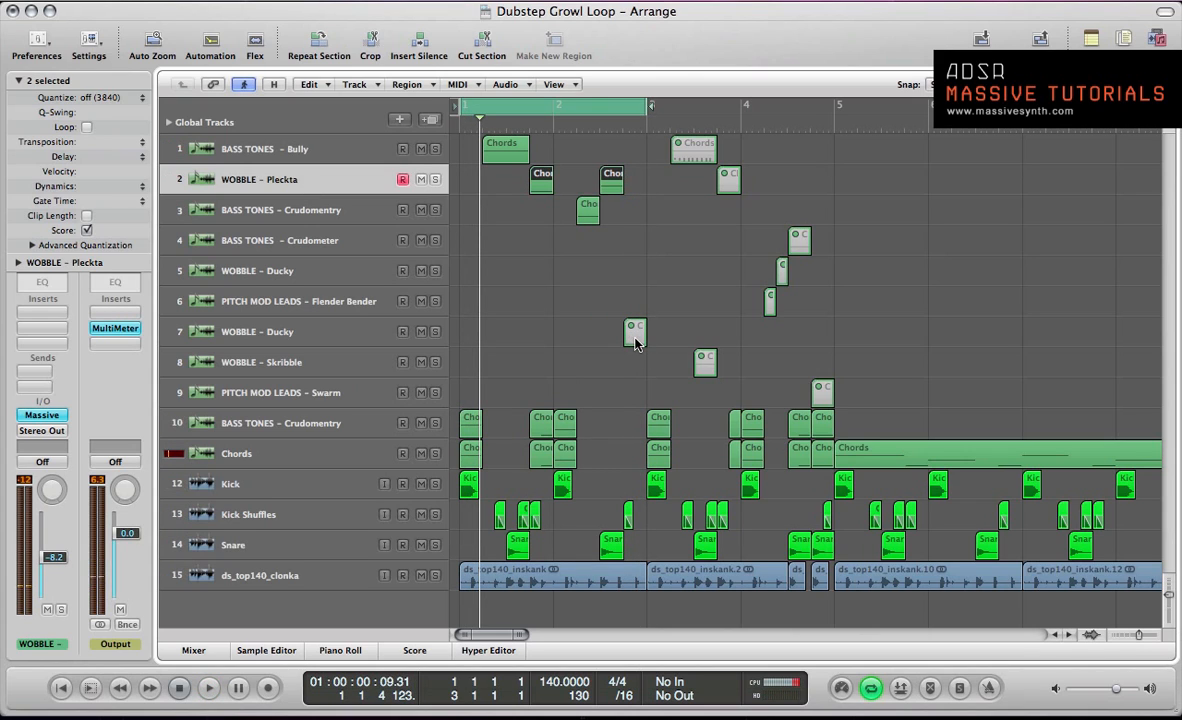
# - Unmute the track 7 WOBBLE - Ducky region at the end of bar 2 and audition the two-bar cycle
pyautogui.click(319, 332)
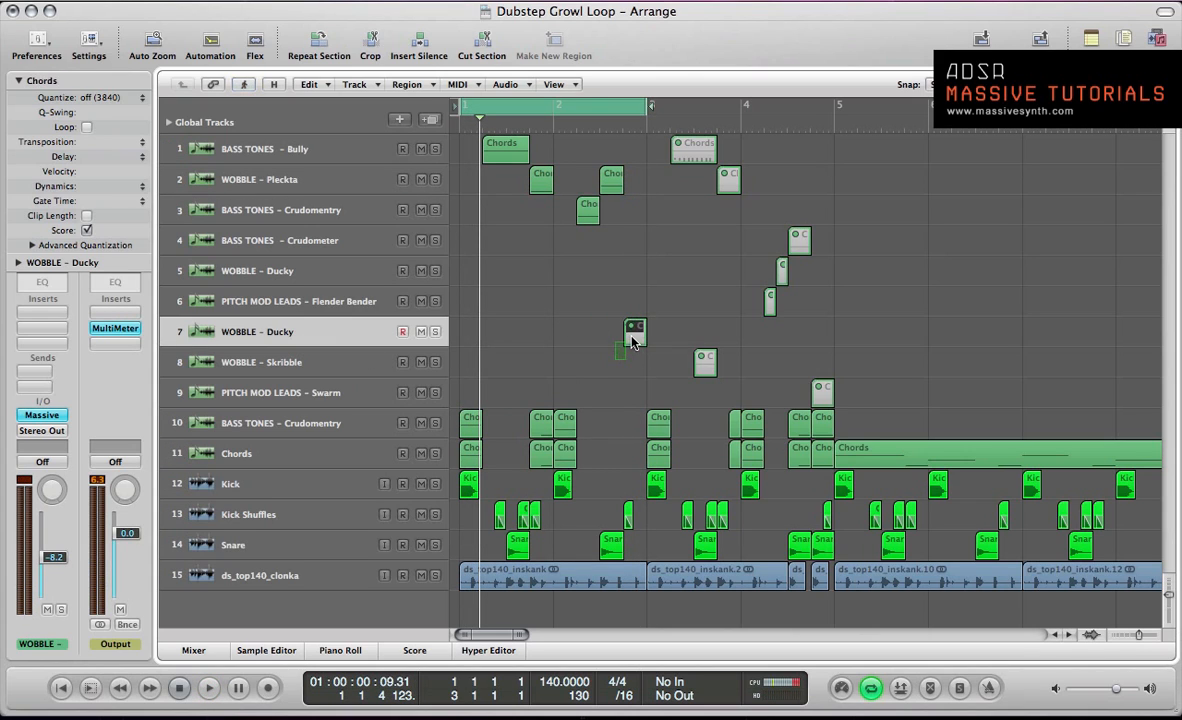
pyautogui.press('m')
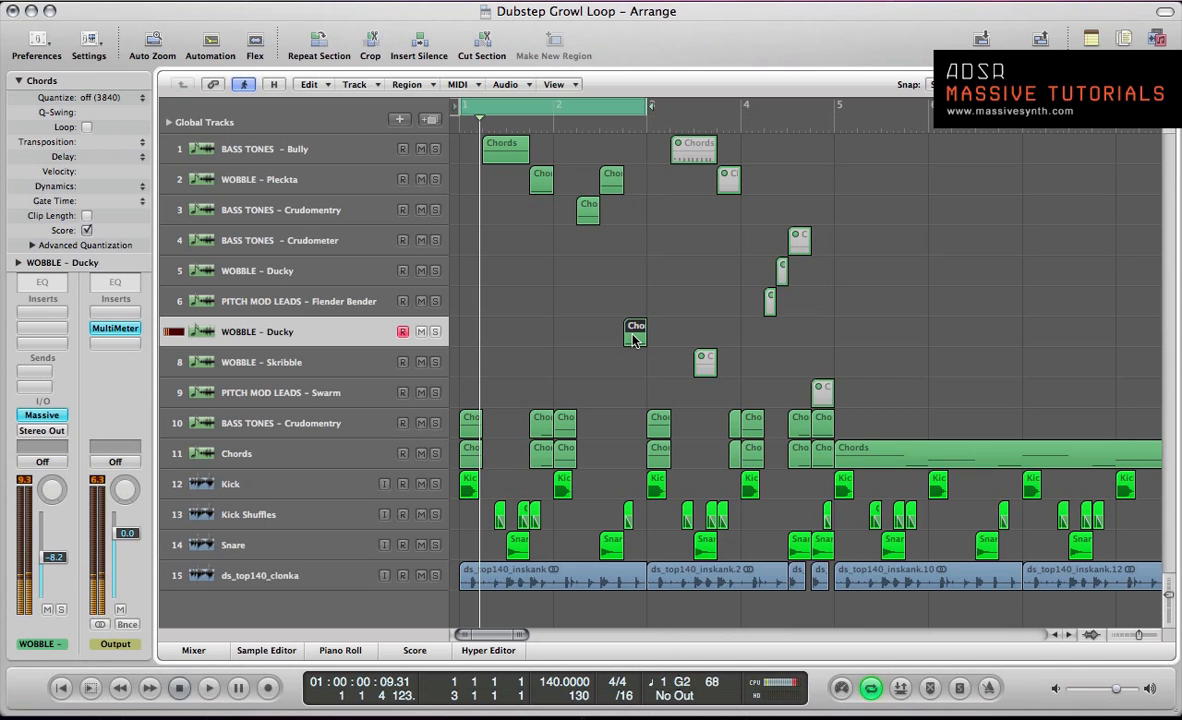
pyautogui.press('space')
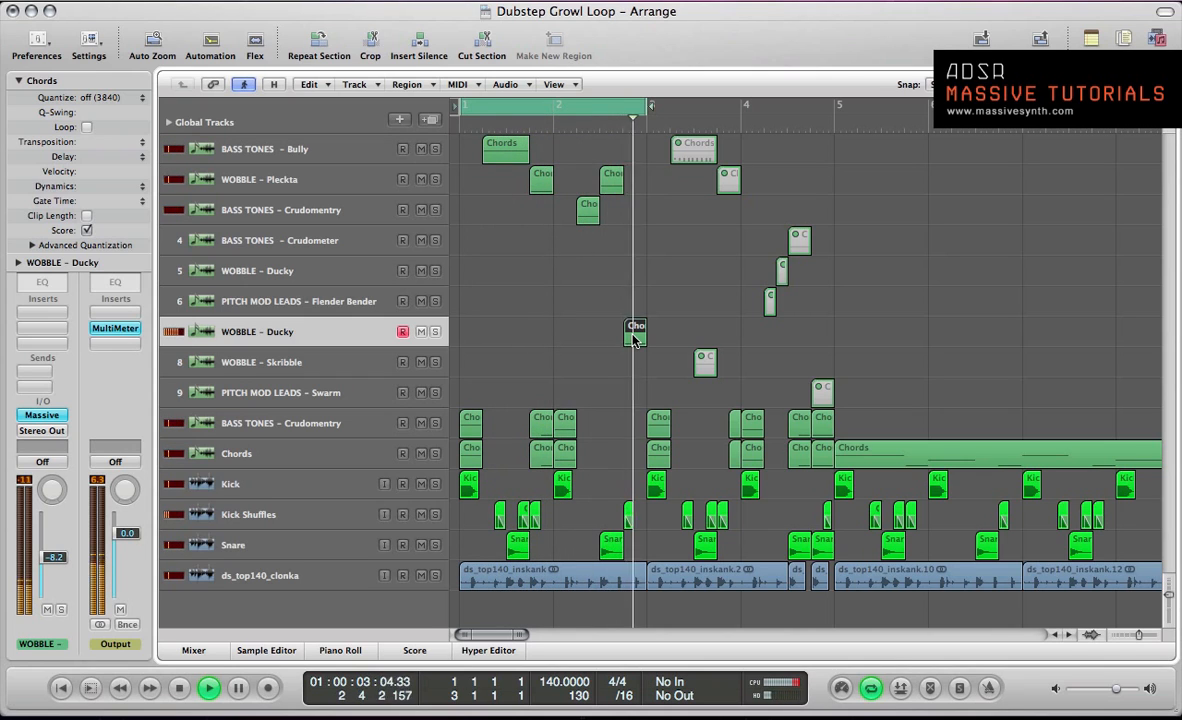
pyautogui.press('space')
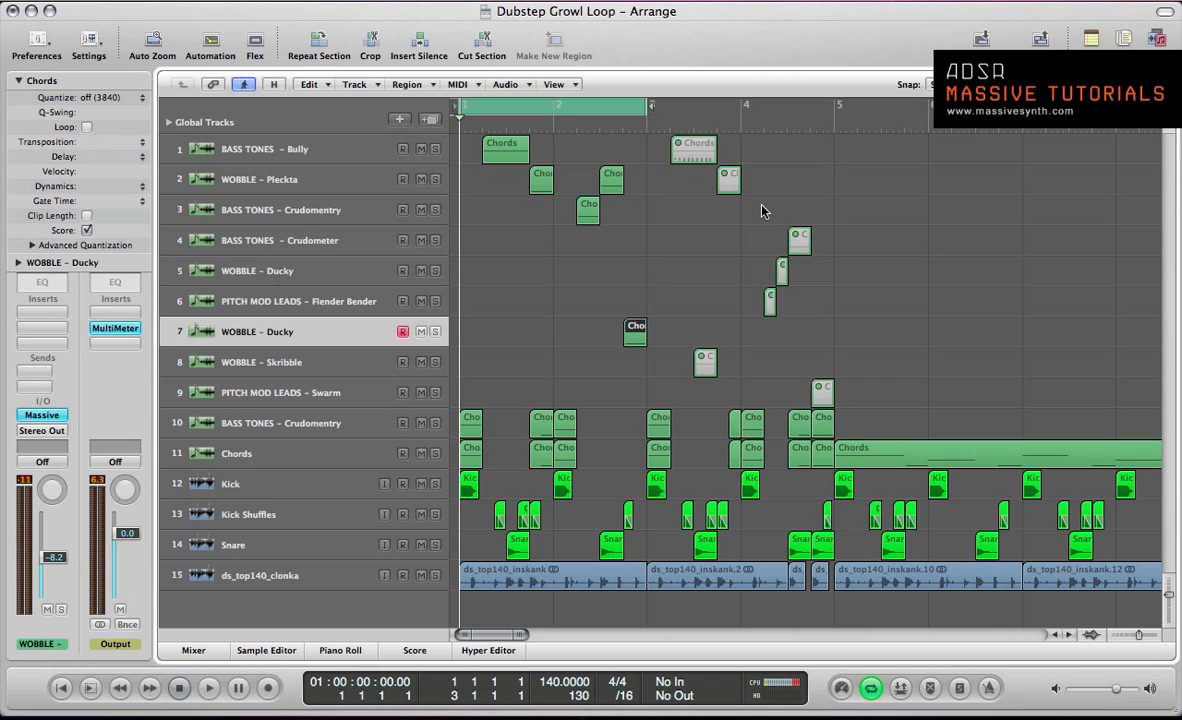
# - Move the cycle range to bars 3 and 4, and open the five unmuted growl regions on tracks 1, 2, 3 and 7 in the Piano Roll
pyautogui.press('super+shift+period')
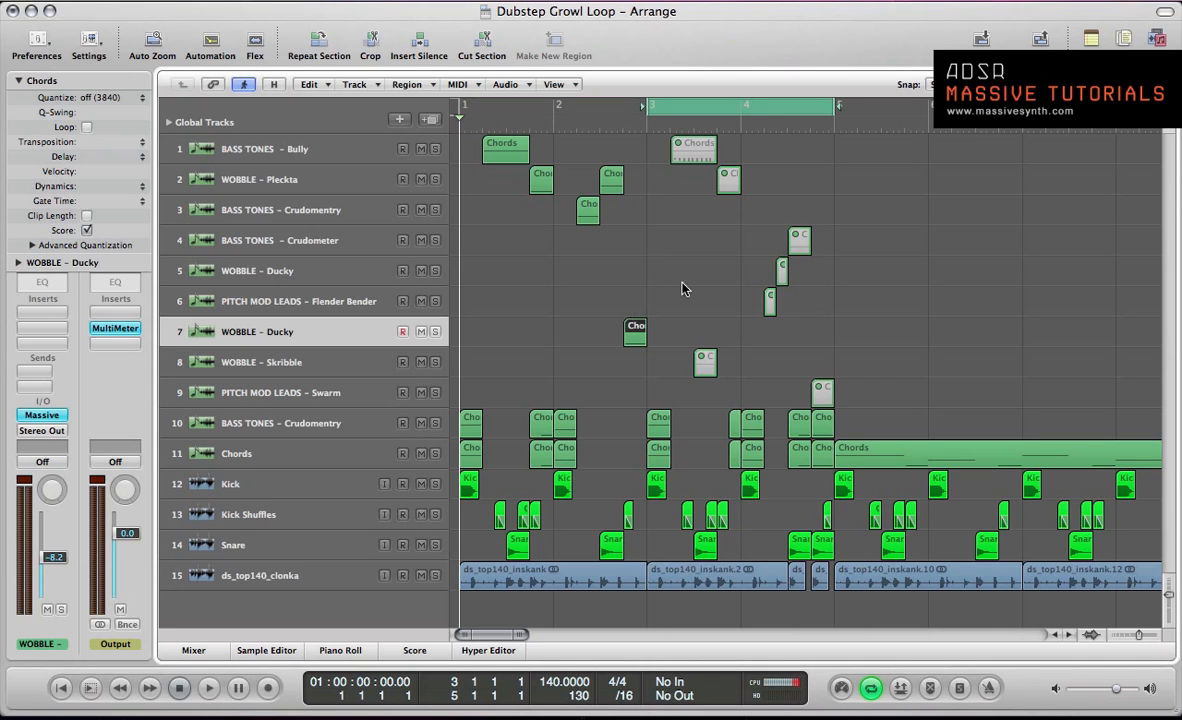
pyautogui.click(718, 308)
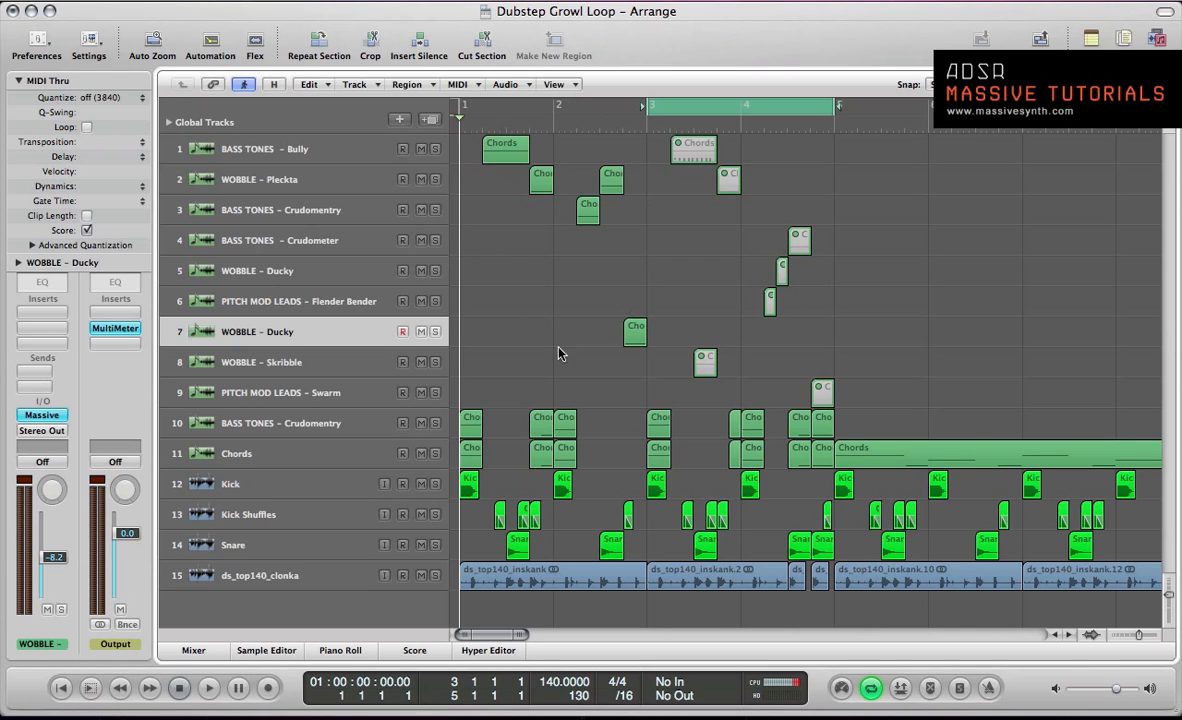
pyautogui.click(490, 150)
pyautogui.moveTo(488, 360); pyautogui.dragTo(628, 123)
pyautogui.press('p')
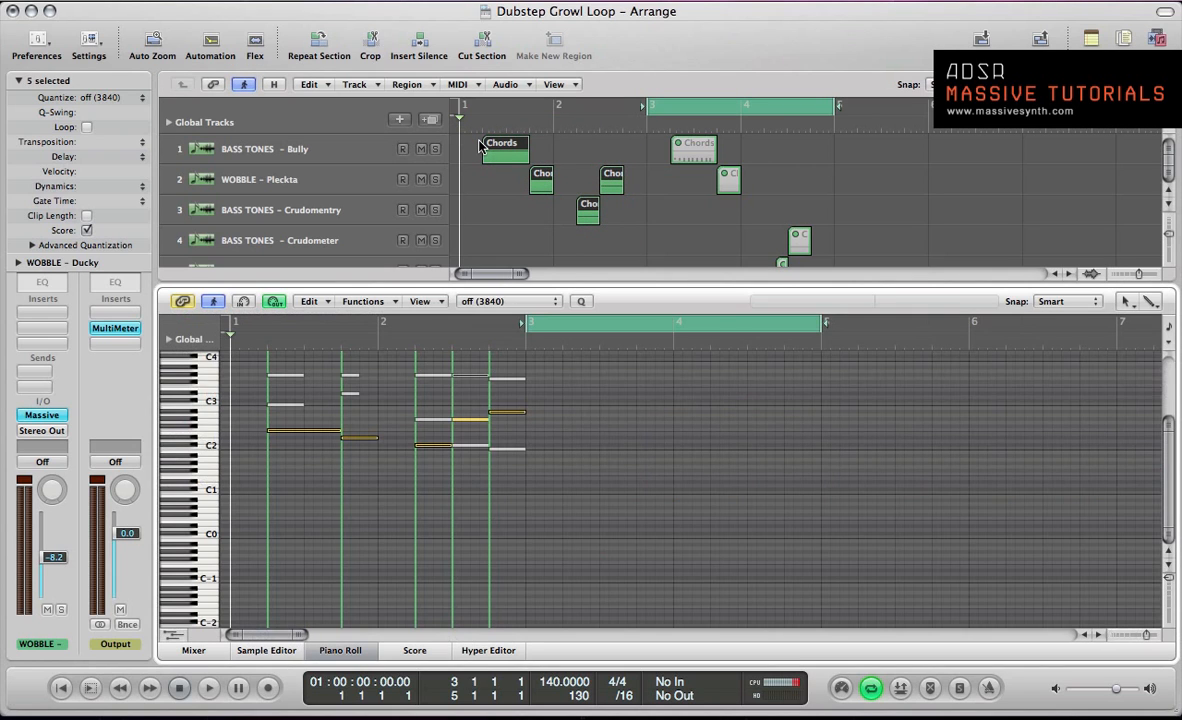
# - Examine the notes of the unmuted growl regions in the Piano Roll, close it, and select the WOBBLE - Skribble and track 7 WOBBLE - Ducky tracks
pyautogui.scroll(5, 317, 483)
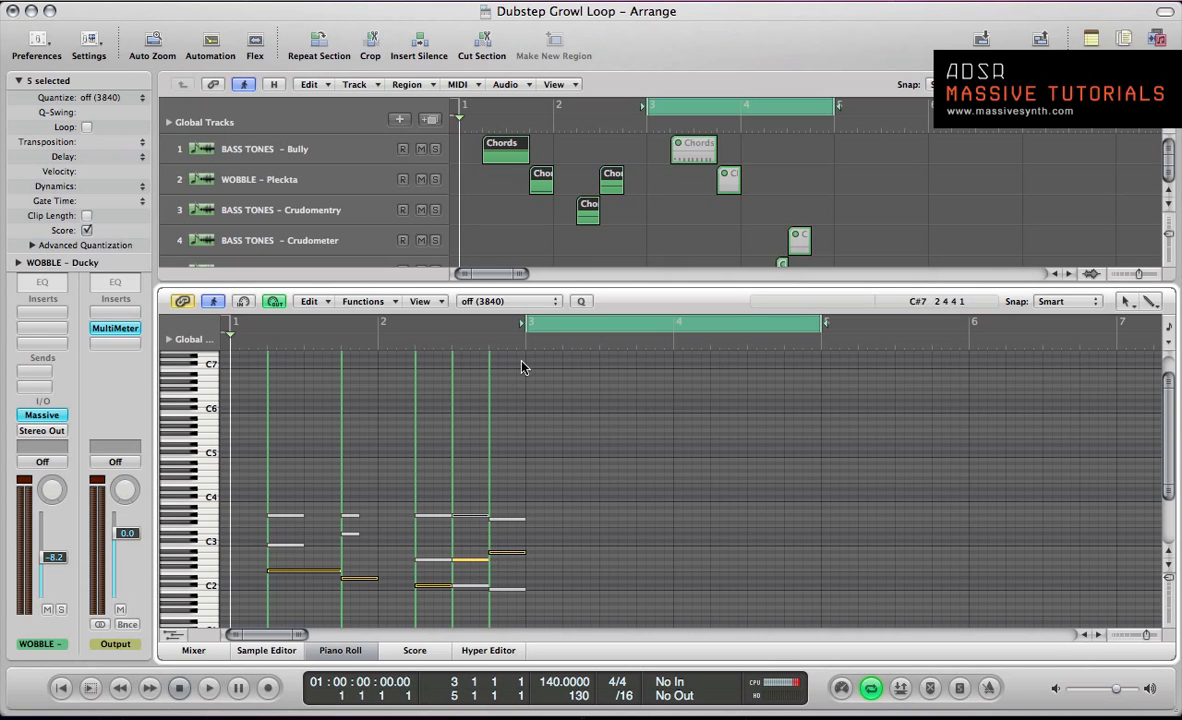
pyautogui.press('p')
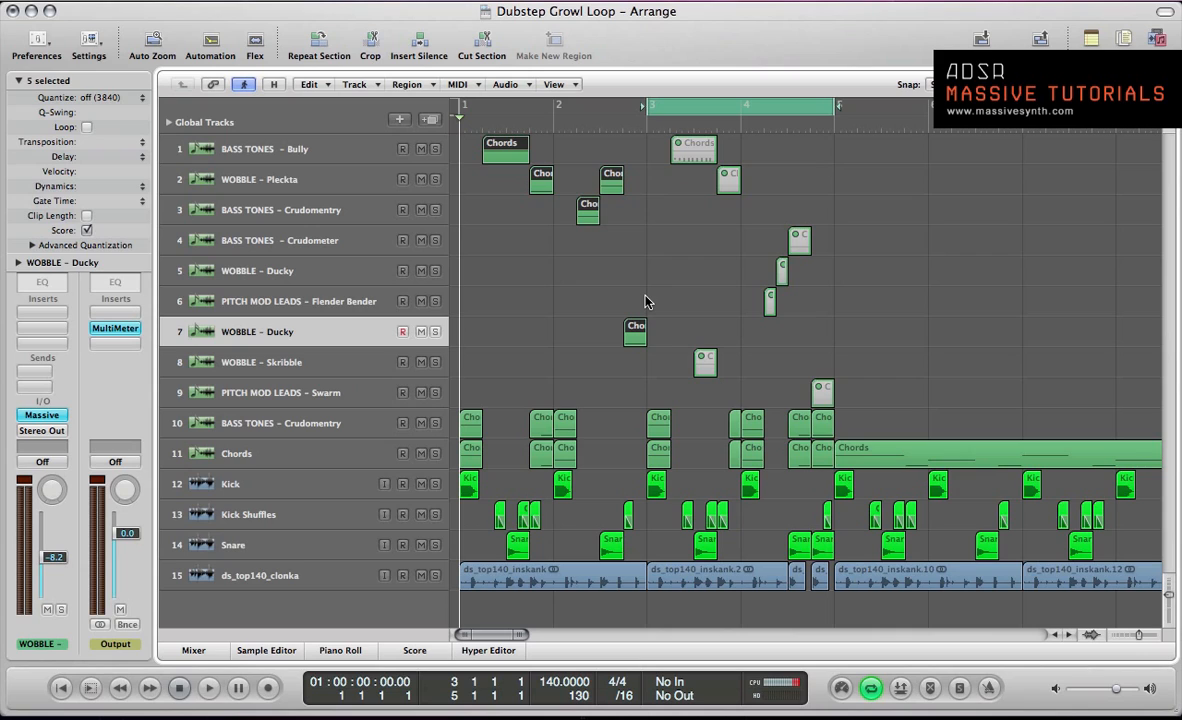
pyautogui.click(946, 468)
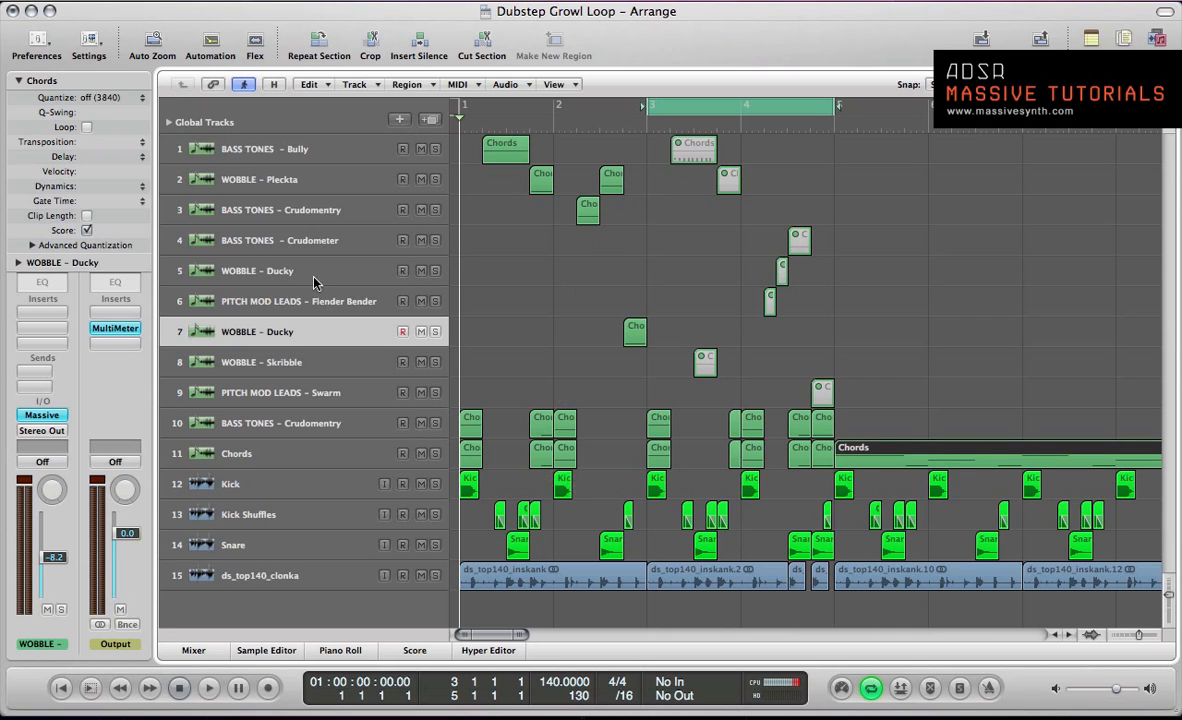
pyautogui.click(292, 364)
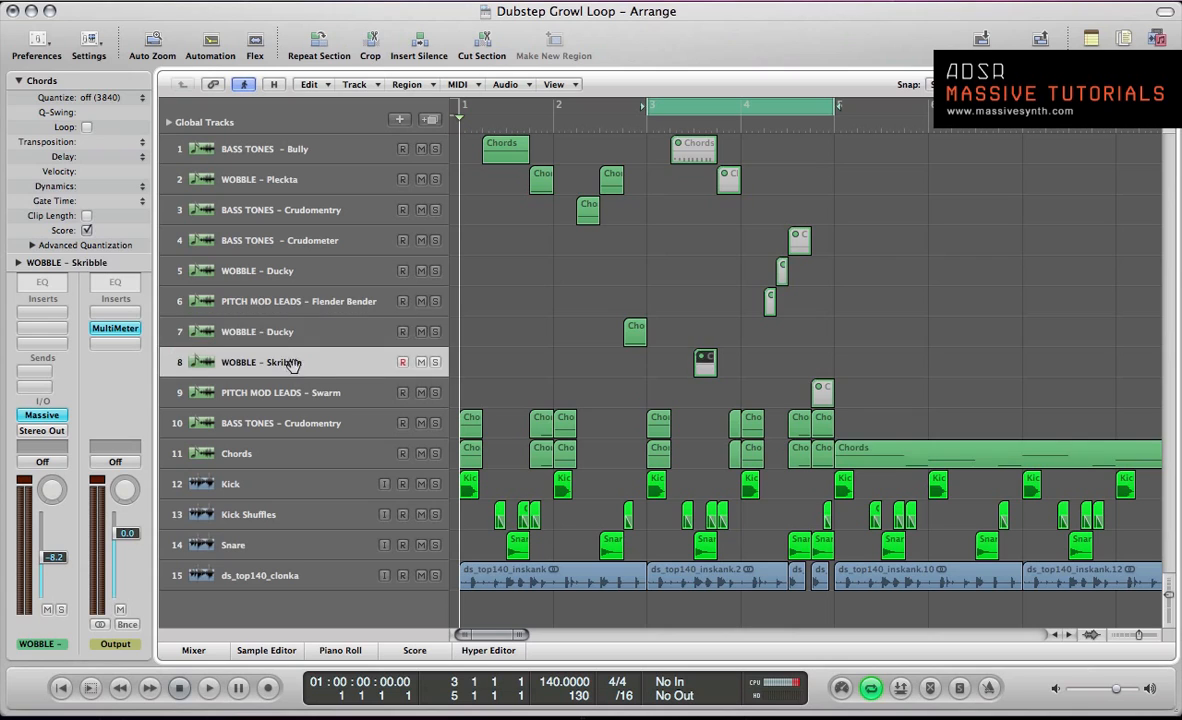
pyautogui.click(300, 332)
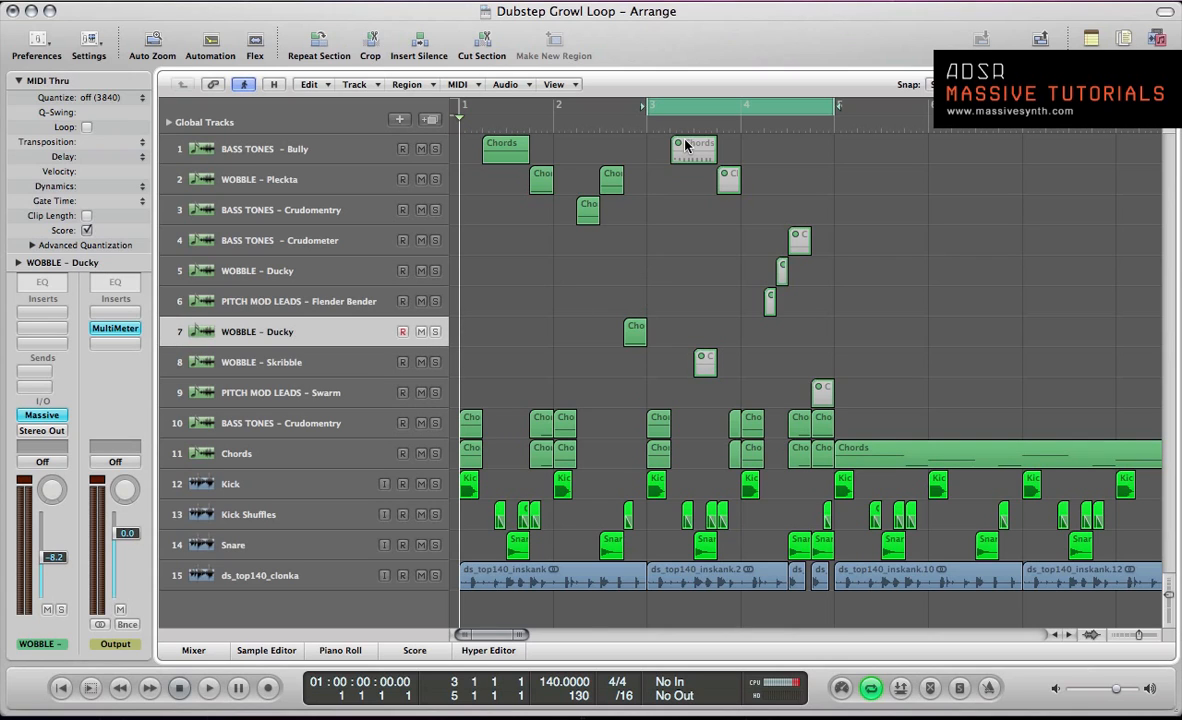
# - Select the BASS TONES - Bully track, unmute its region in bar 3, and audition the bars 3 and 4 cycle
pyautogui.click(251, 148)
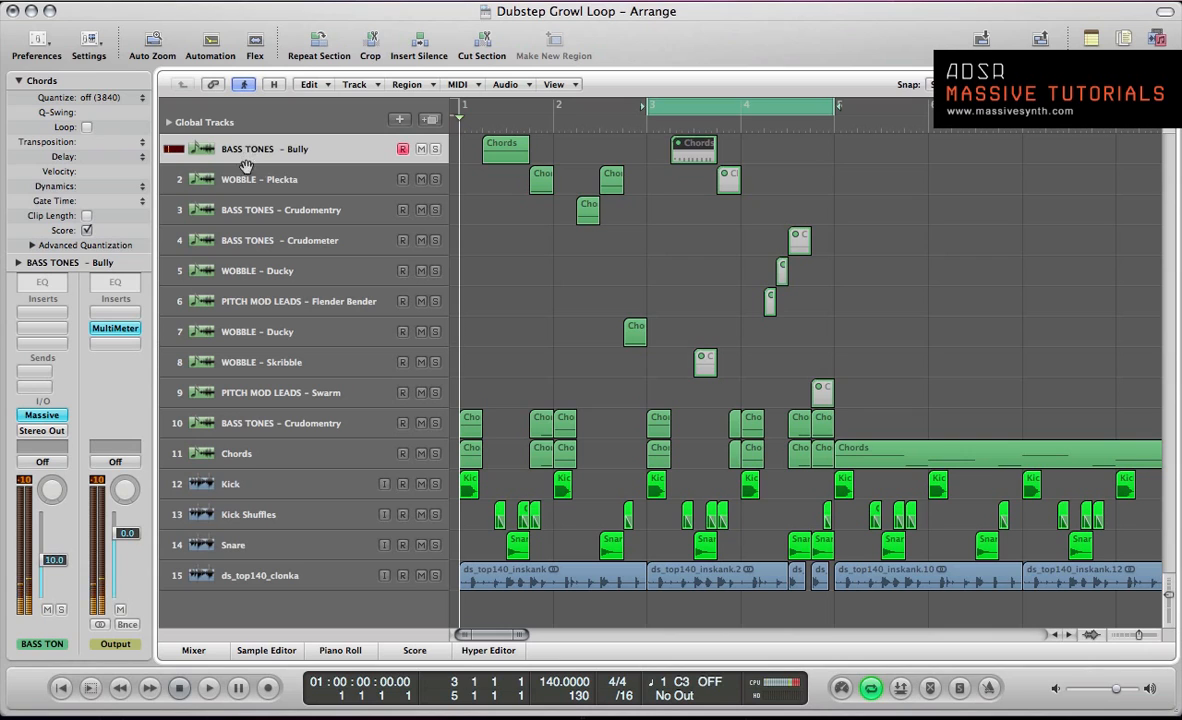
pyautogui.click(669, 211)
pyautogui.click(690, 150)
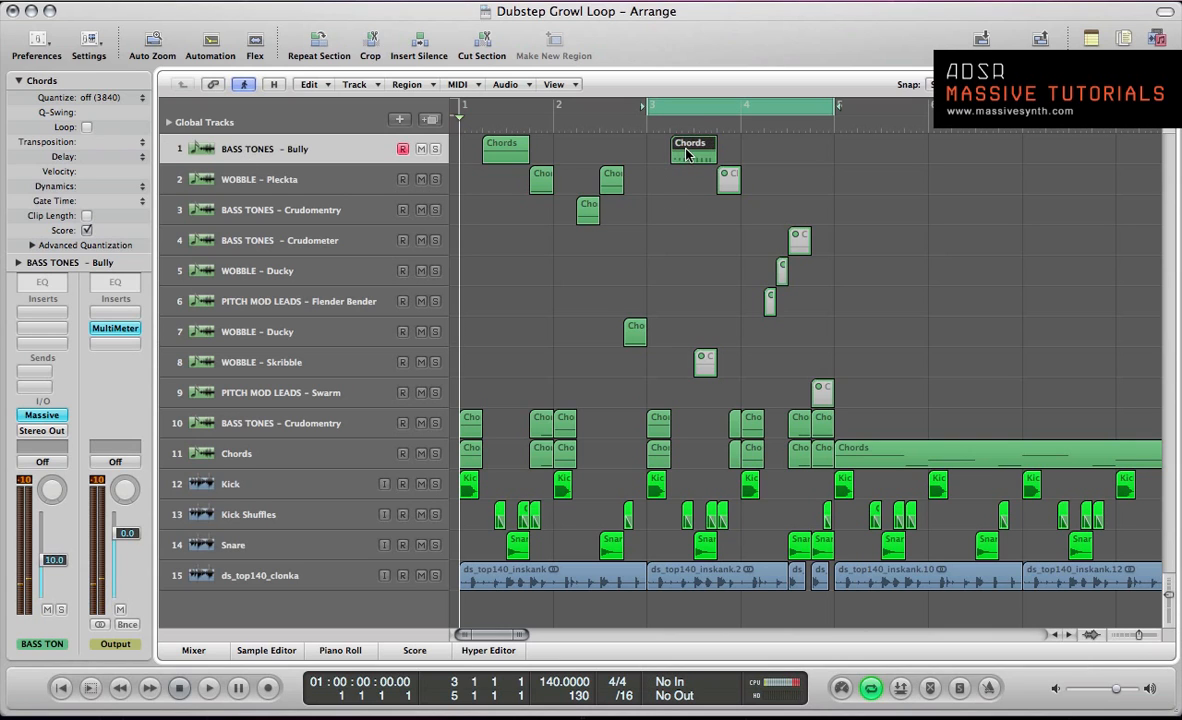
pyautogui.press('space')
pyautogui.press('space')
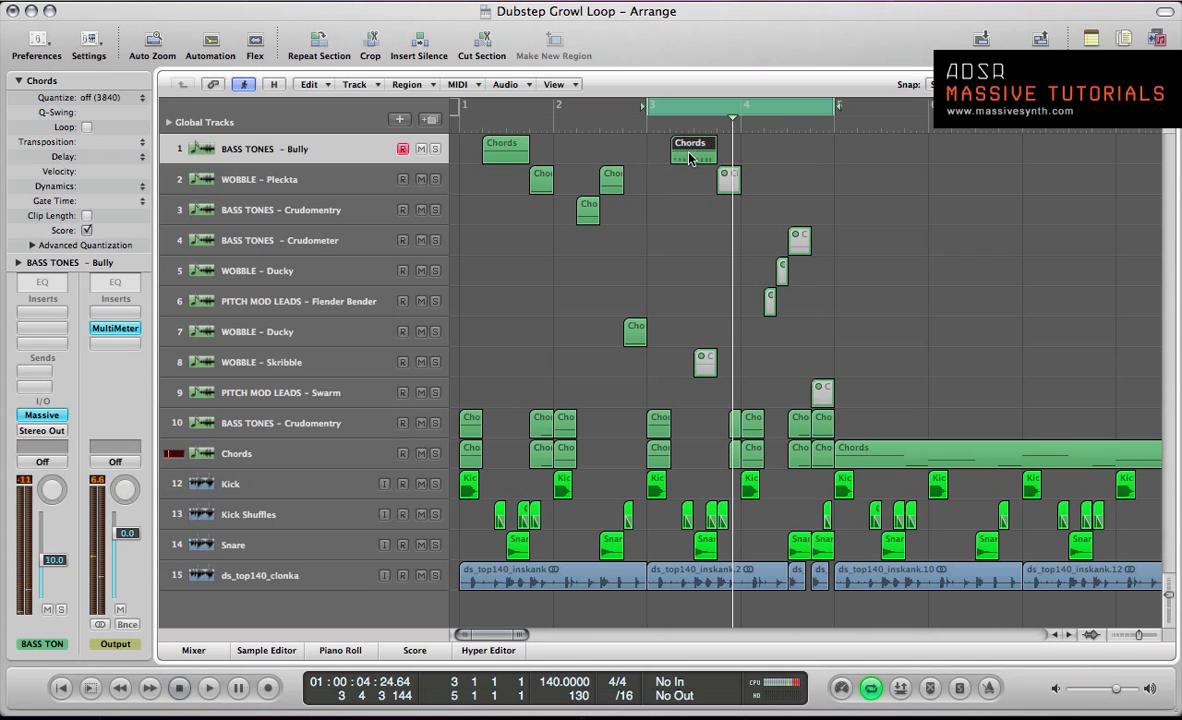
# - View the Bully patch in the track's Massive instrument and close the plug-in window
pyautogui.click(49, 417)
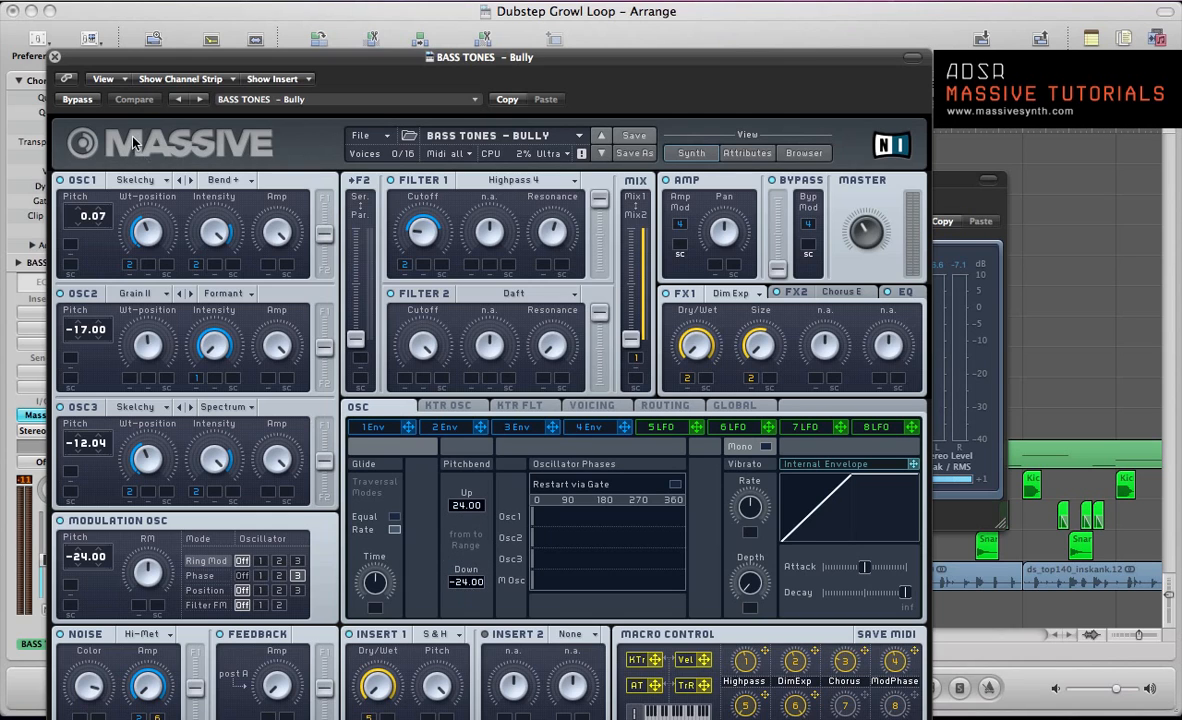
pyautogui.click(55, 57)
pyautogui.press('super+w')
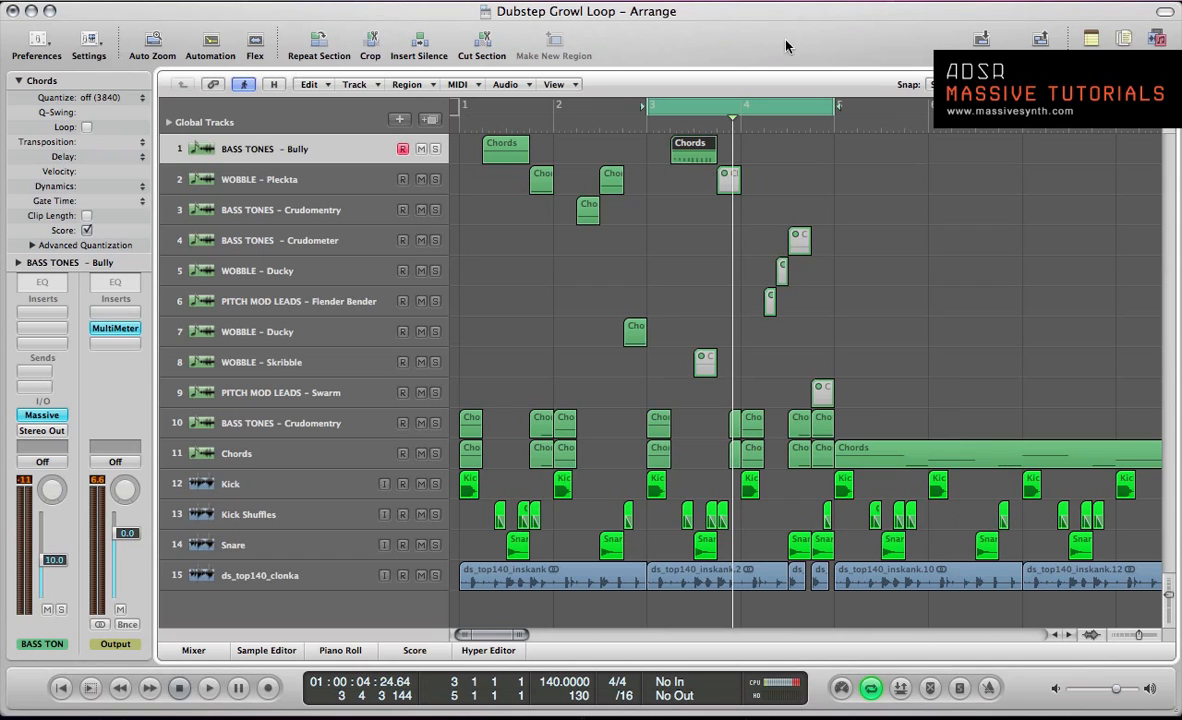
# - Examine the pitch bend curve of the bar 3 Bully region in the Piano Roll, audition the region soloed, and close the editor
pyautogui.doubleClick(687, 160)
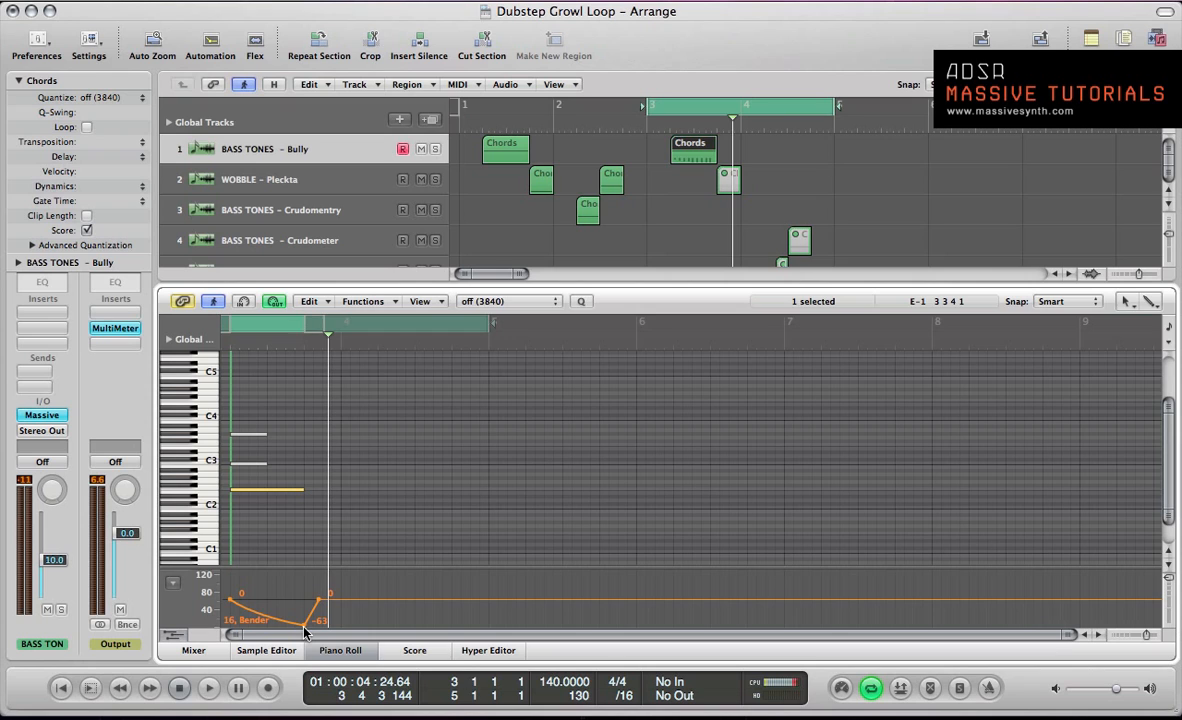
pyautogui.press('space')
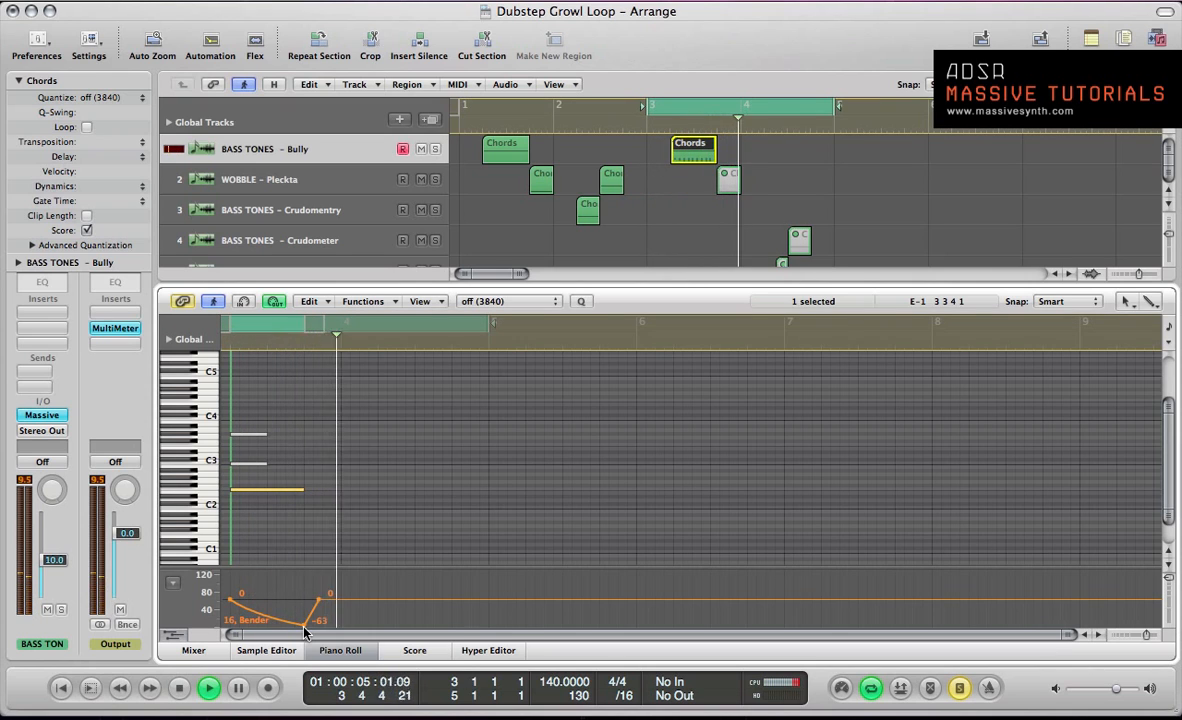
pyautogui.press('p')
# - Set the cycle range to bars 1 through 4 and audition the loop with the bar 3 Bully region
pyautogui.moveTo(460, 110); pyautogui.dragTo(835, 132)
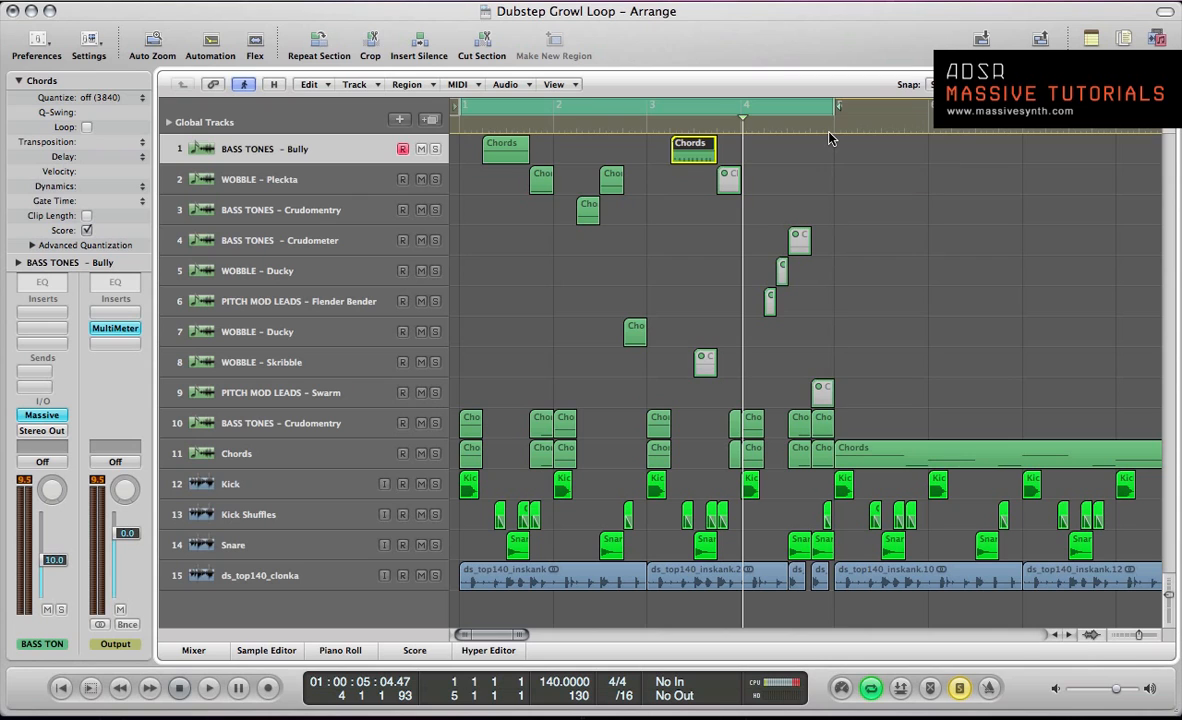
pyautogui.press('space')
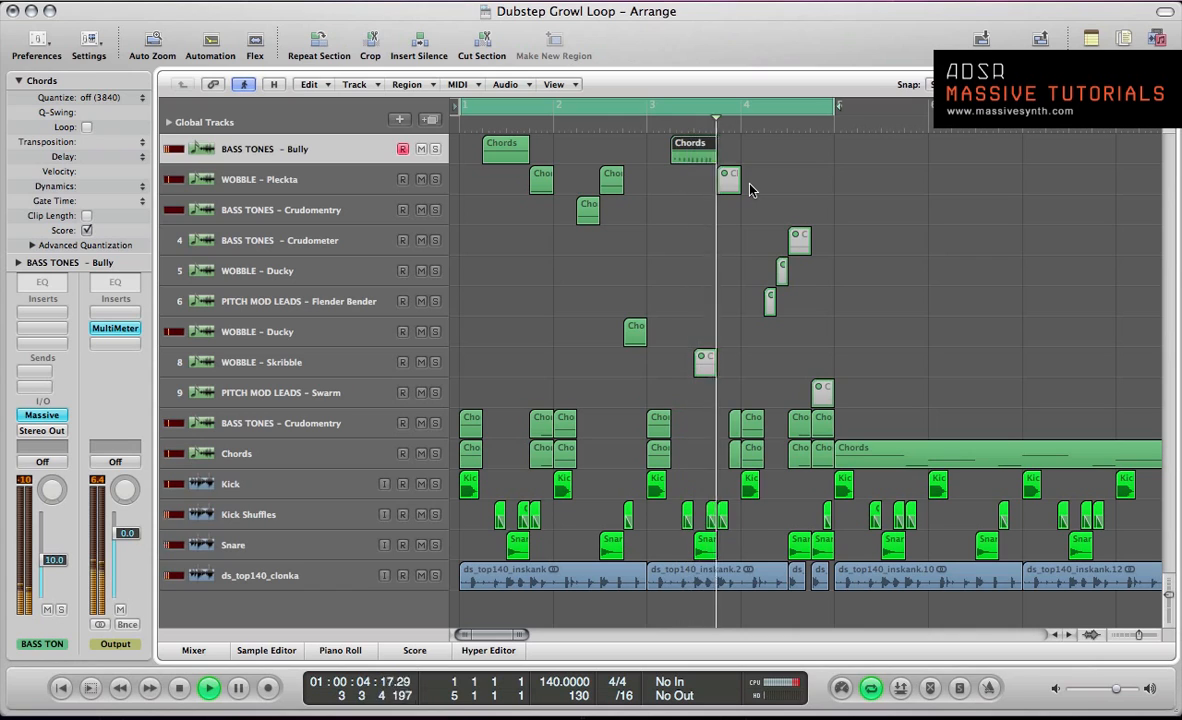
pyautogui.press('space')
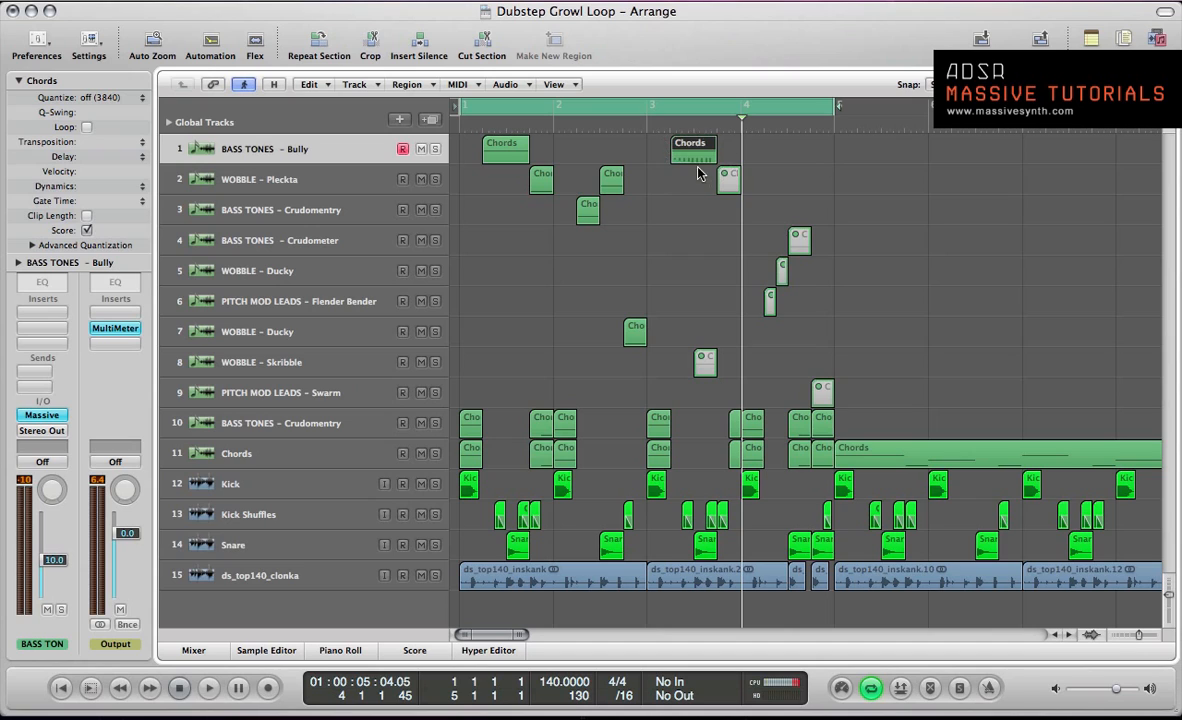
# - Unmute the WOBBLE - Skribble region in bar 3, select its track, and audition it with the cycle range set to bar 3
pyautogui.click(704, 366)
pyautogui.press('m')
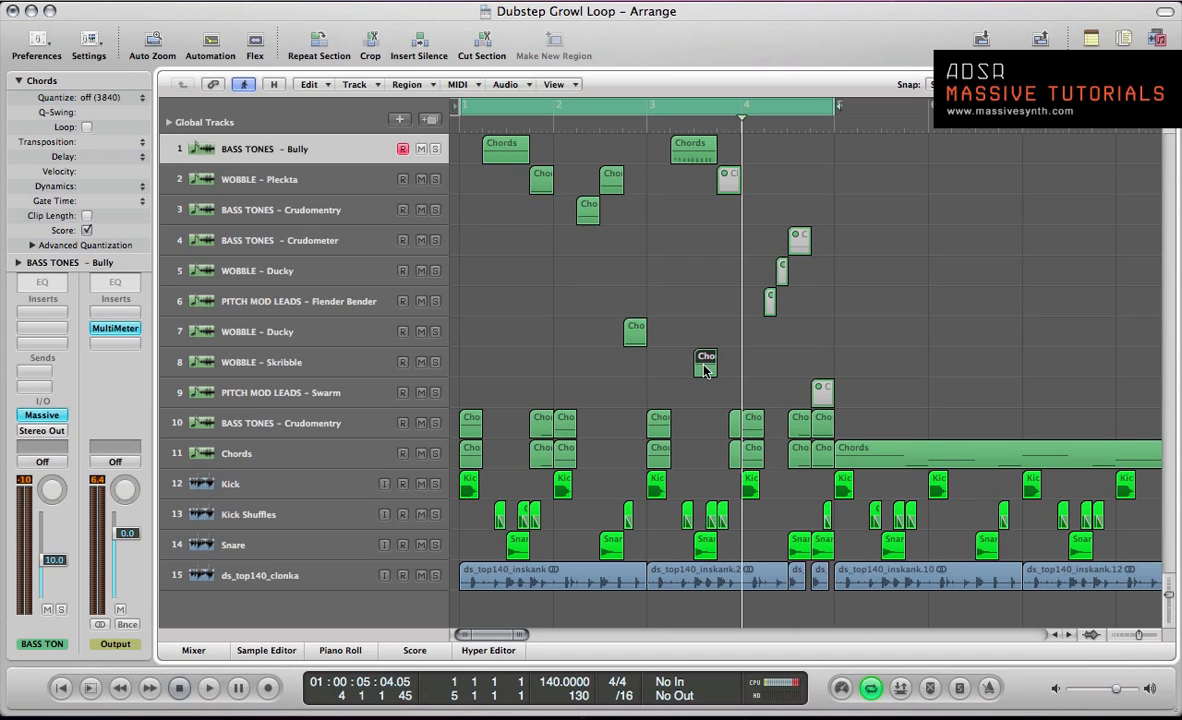
pyautogui.click(350, 371)
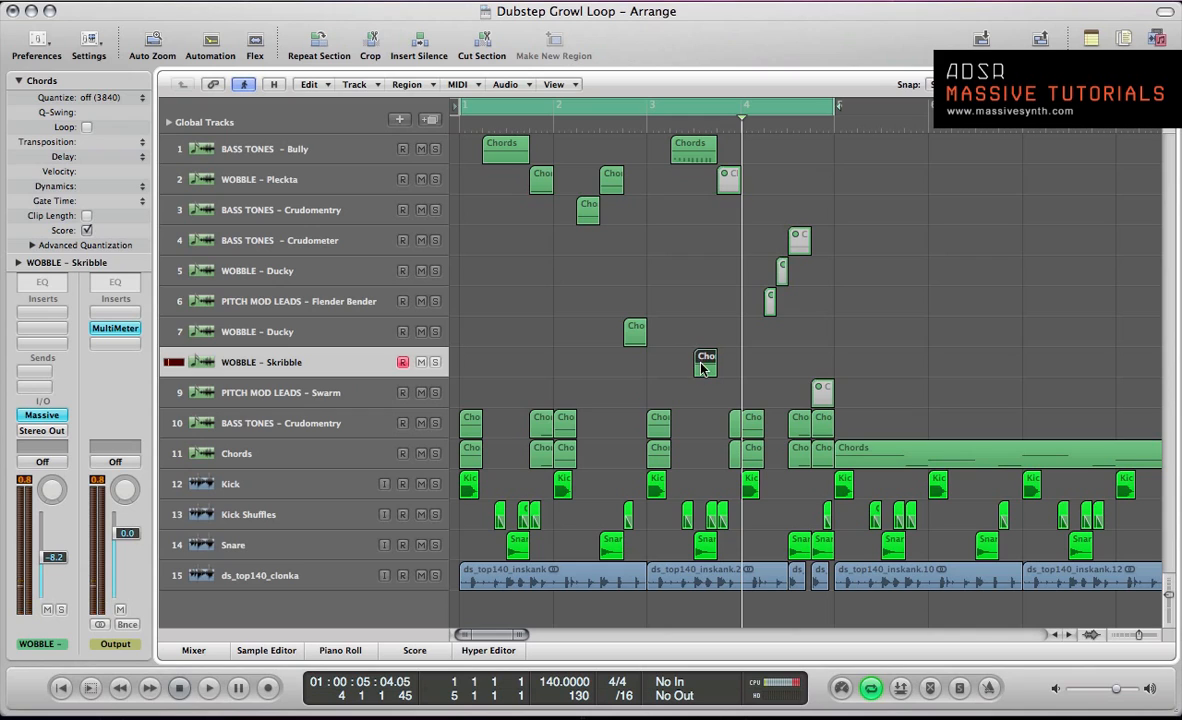
pyautogui.click(688, 158)
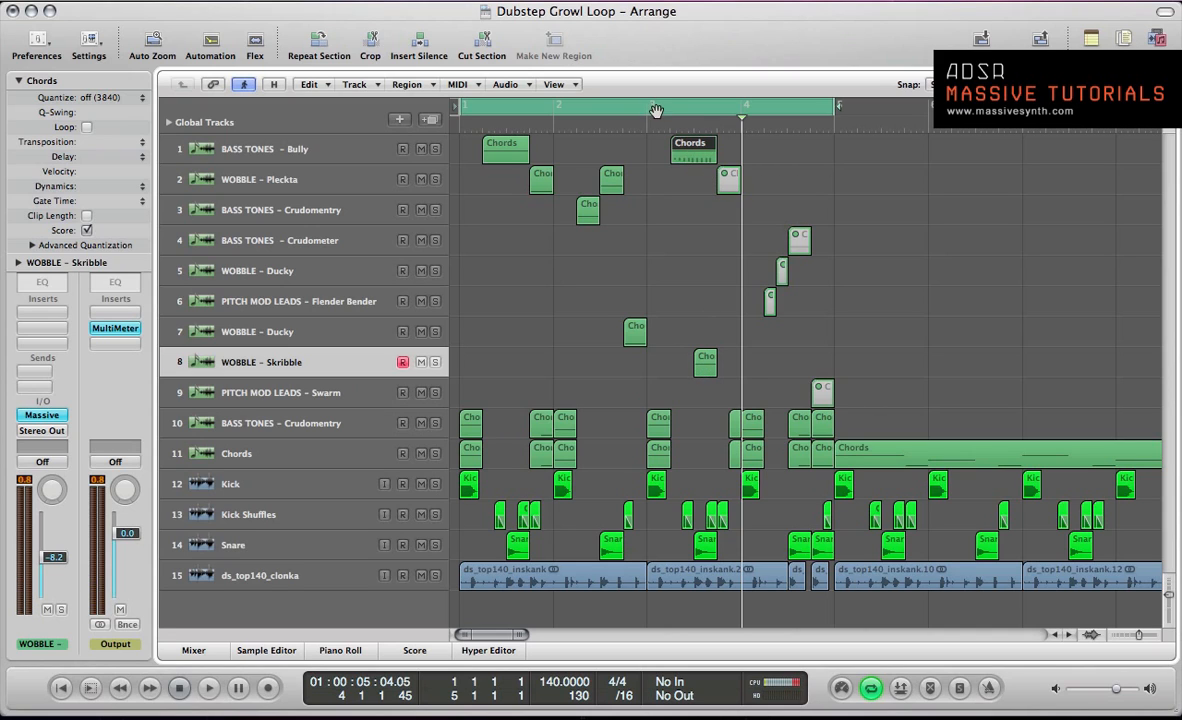
pyautogui.moveTo(656, 111); pyautogui.dragTo(728, 115)
pyautogui.press('space')
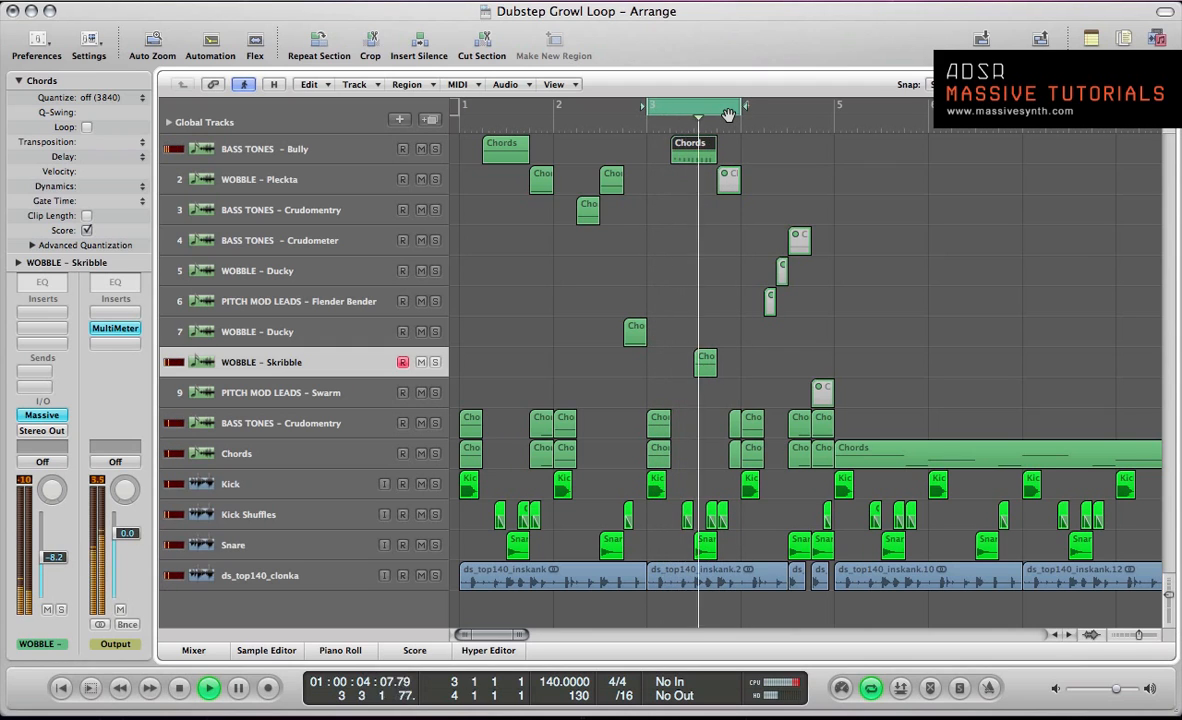
pyautogui.click(648, 182)
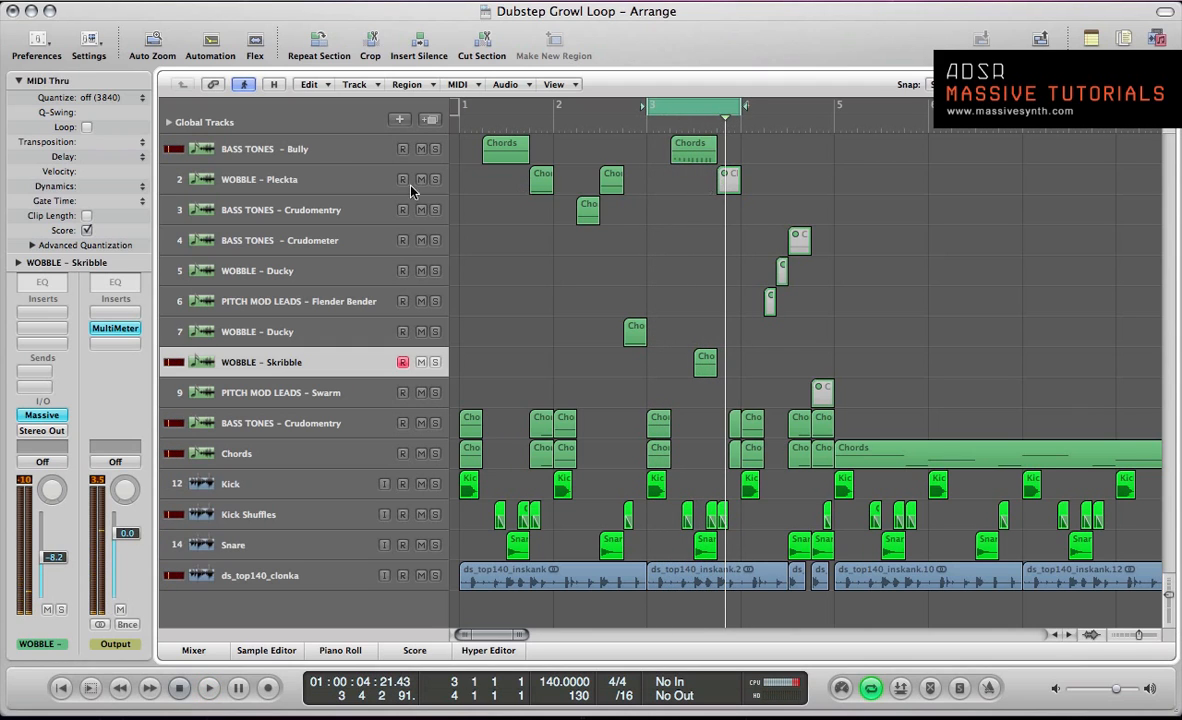
# - Select the WOBBLE - Pleckta track, unmute its region at the end of bar 3, and audition the bar 3 cycle
pyautogui.click(305, 180)
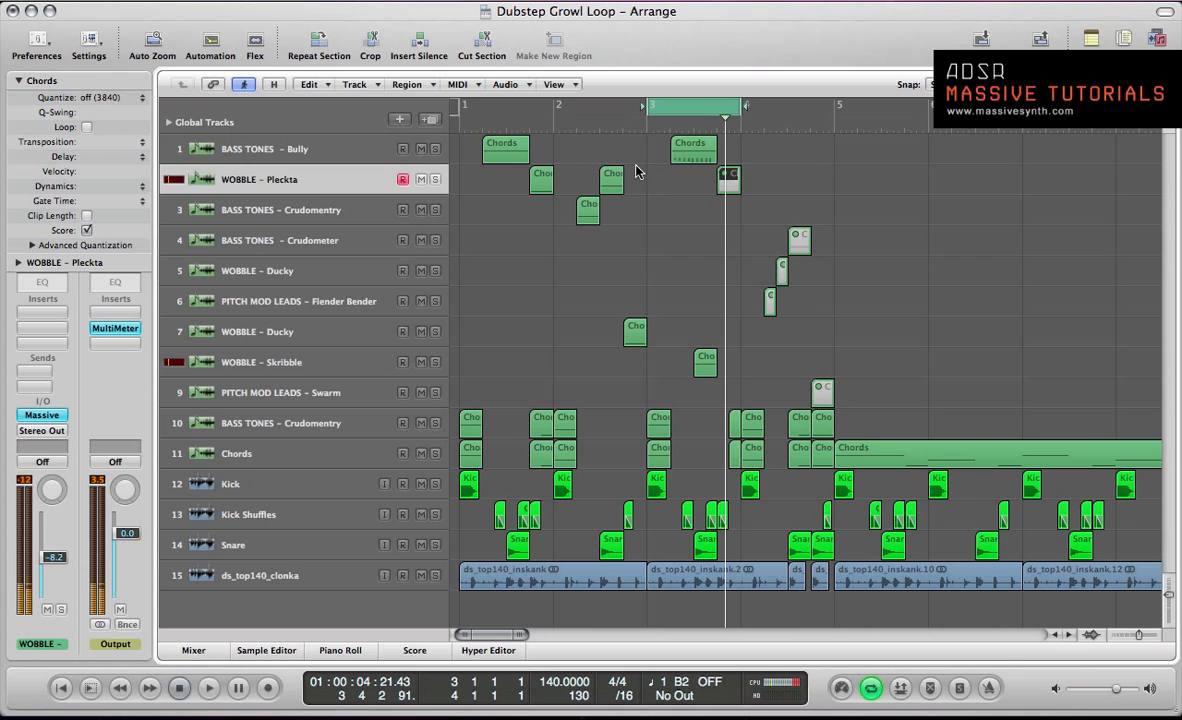
pyautogui.press('space')
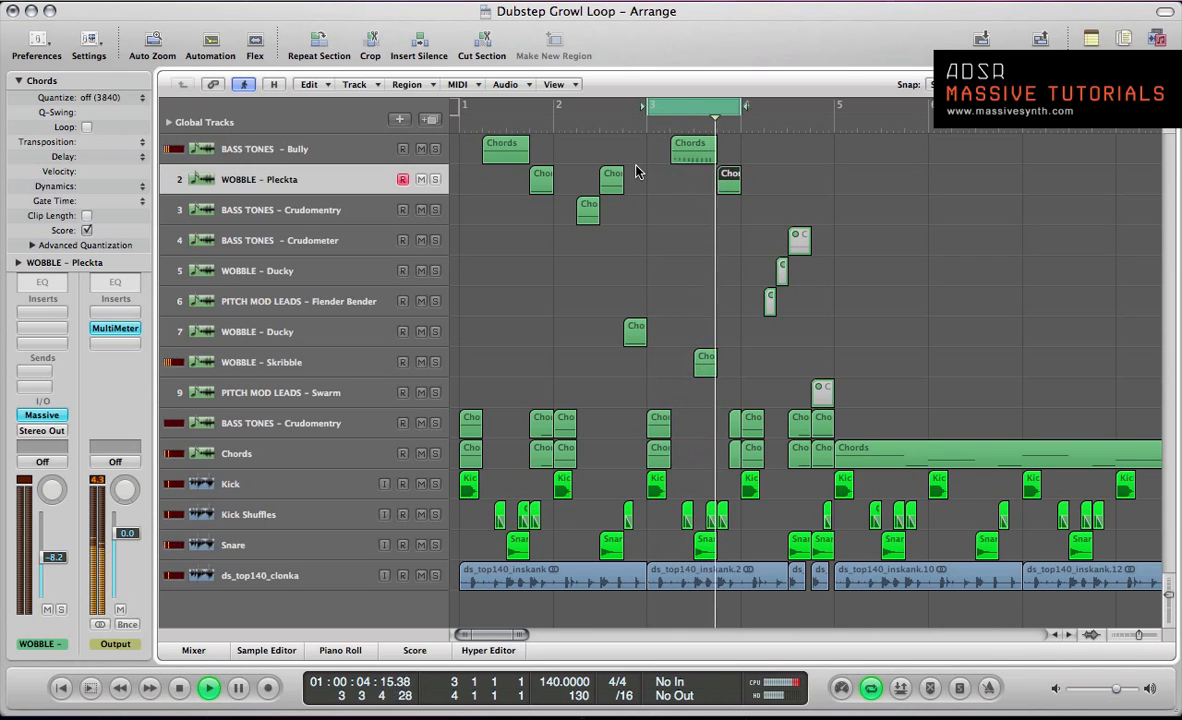
pyautogui.press('space')
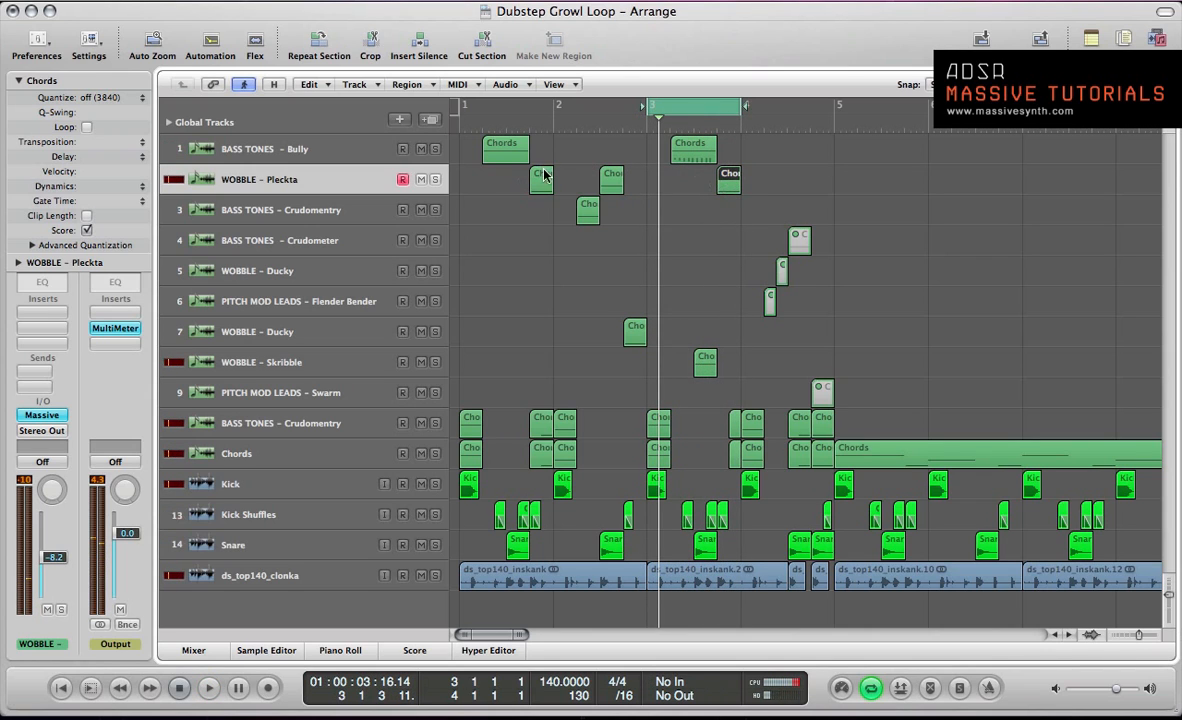
pyautogui.click(726, 178)
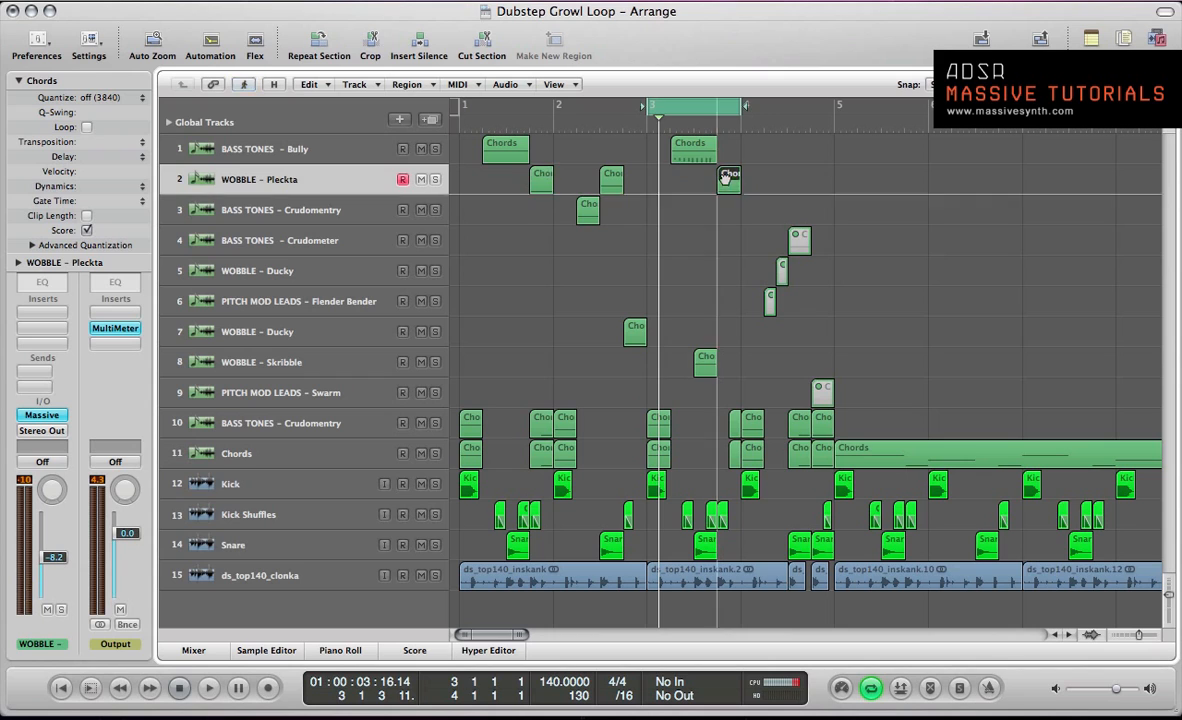
pyautogui.press('space')
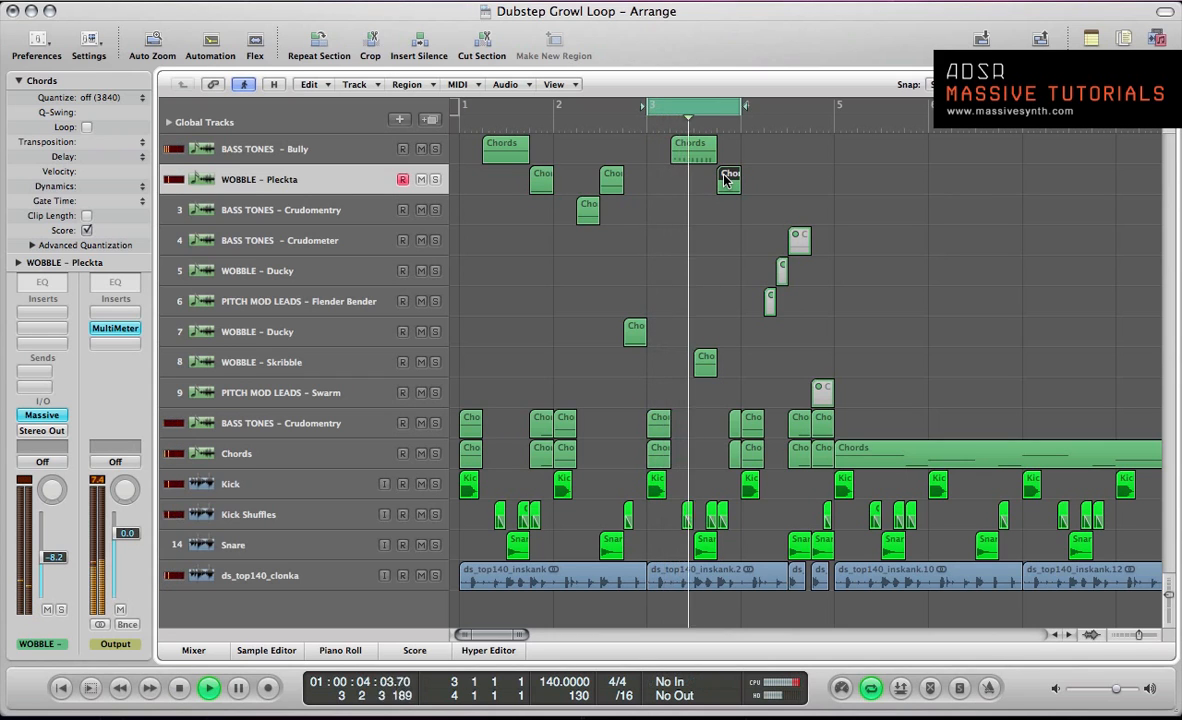
pyautogui.press('space')
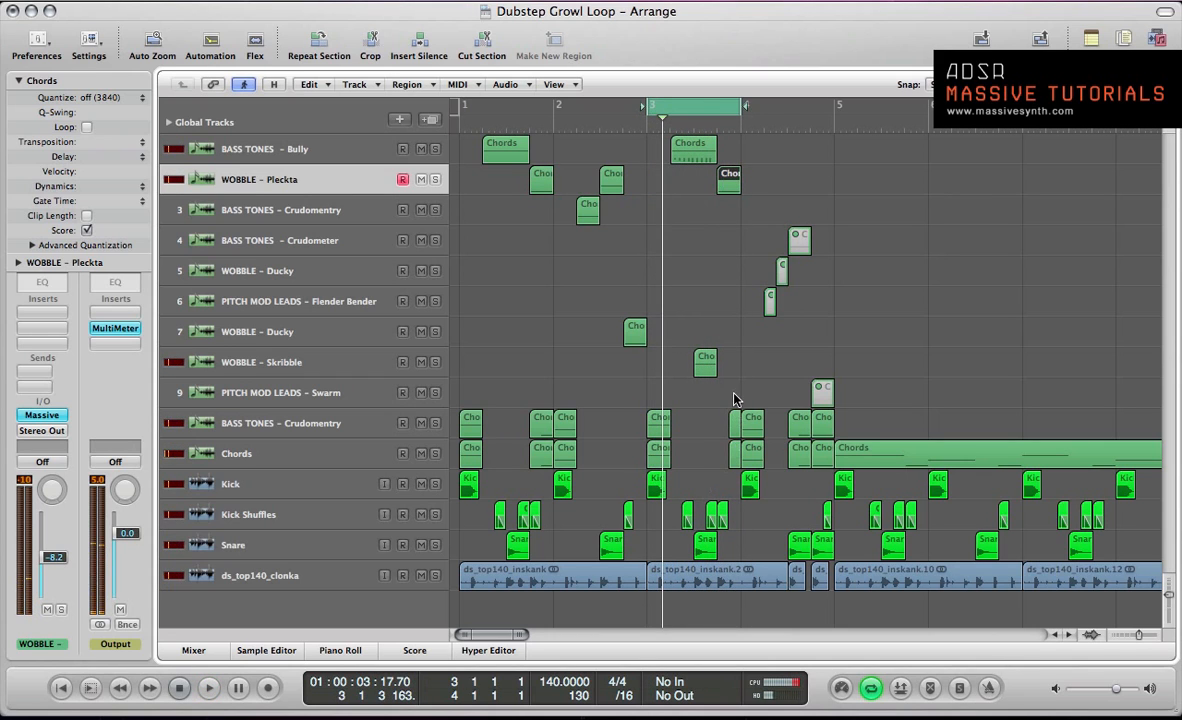
# - Move the one-bar cycle range back to bar 2 and audition its growls with the bass and drums
pyautogui.moveTo(733, 416); pyautogui.dragTo(708, 429)
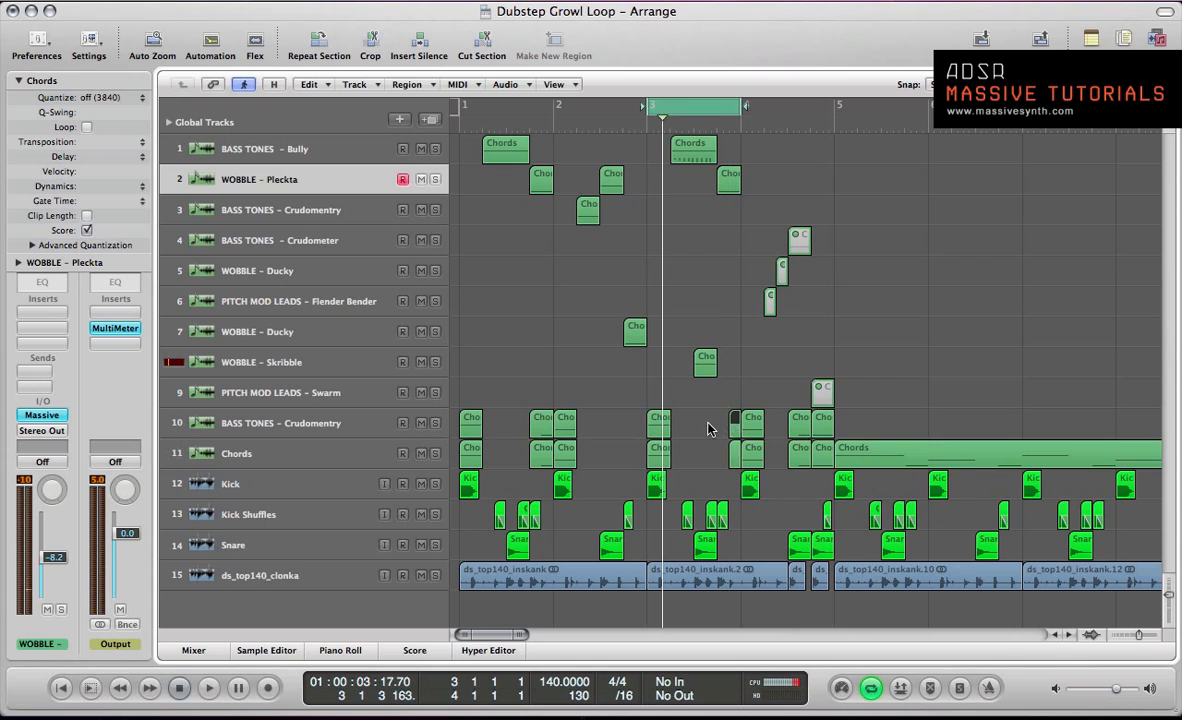
pyautogui.click(705, 408)
pyautogui.press('shift+super+period')
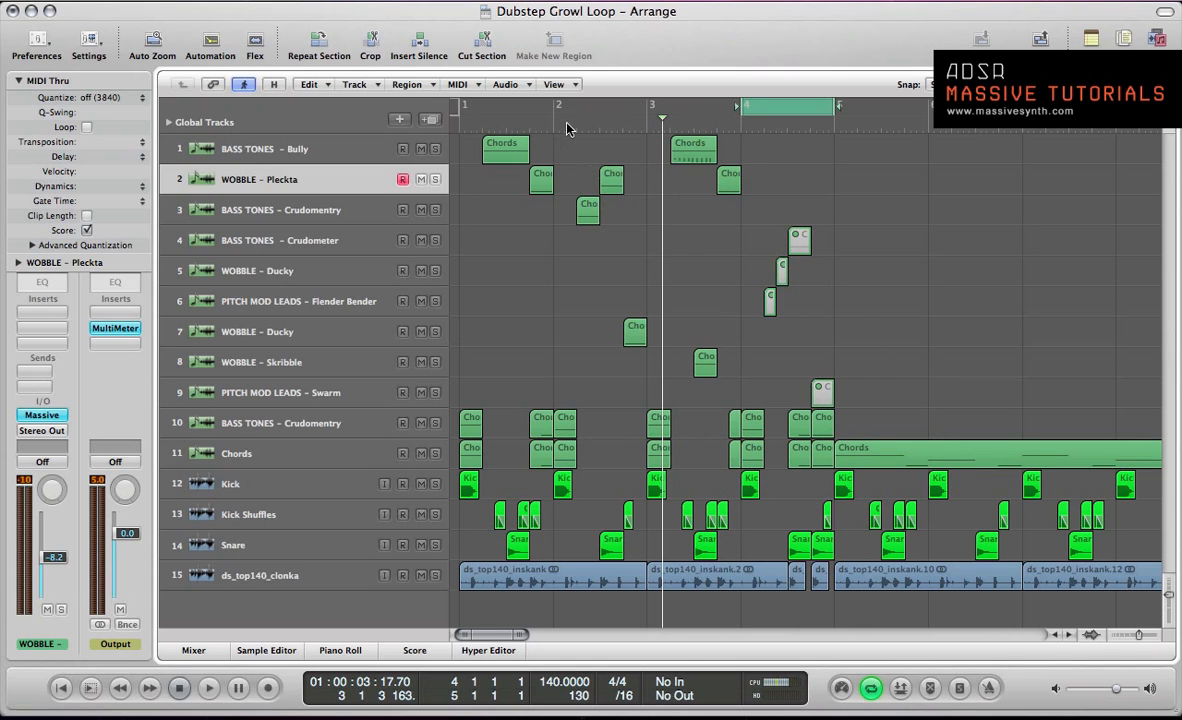
pyautogui.press('shift+super+comma')
pyautogui.press('shift+super+comma')
pyautogui.press('space')
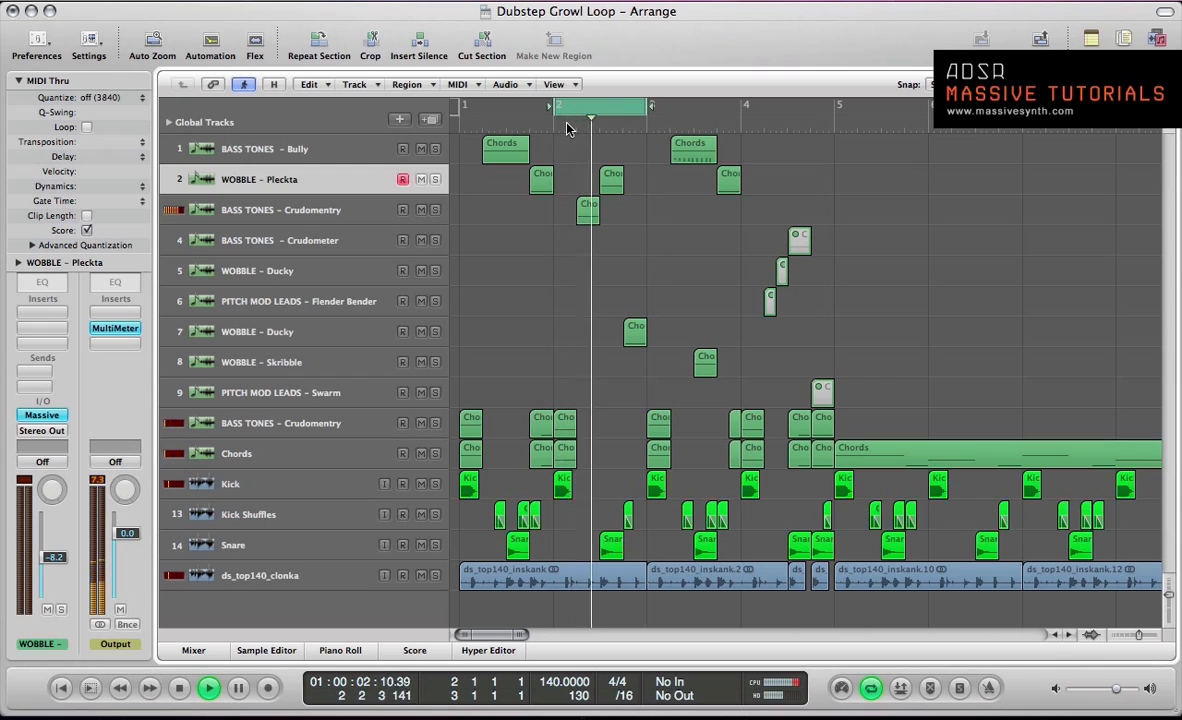
pyautogui.press('space')
# - Move the cycle range to bar 4, unmute the three growl regions there on tracks 4, 5 and 6, and audition them
pyautogui.press('shift+super+period')
pyautogui.press('shift+super+period')
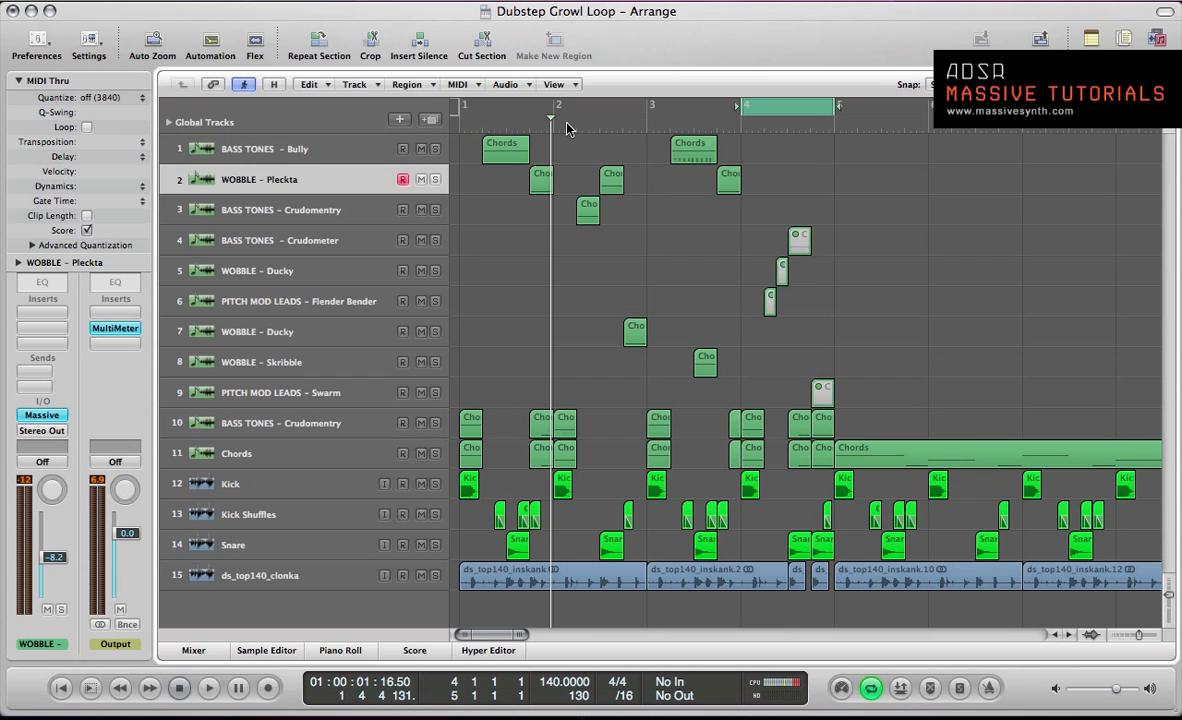
pyautogui.moveTo(743, 310); pyautogui.dragTo(798, 238)
pyautogui.press('space')
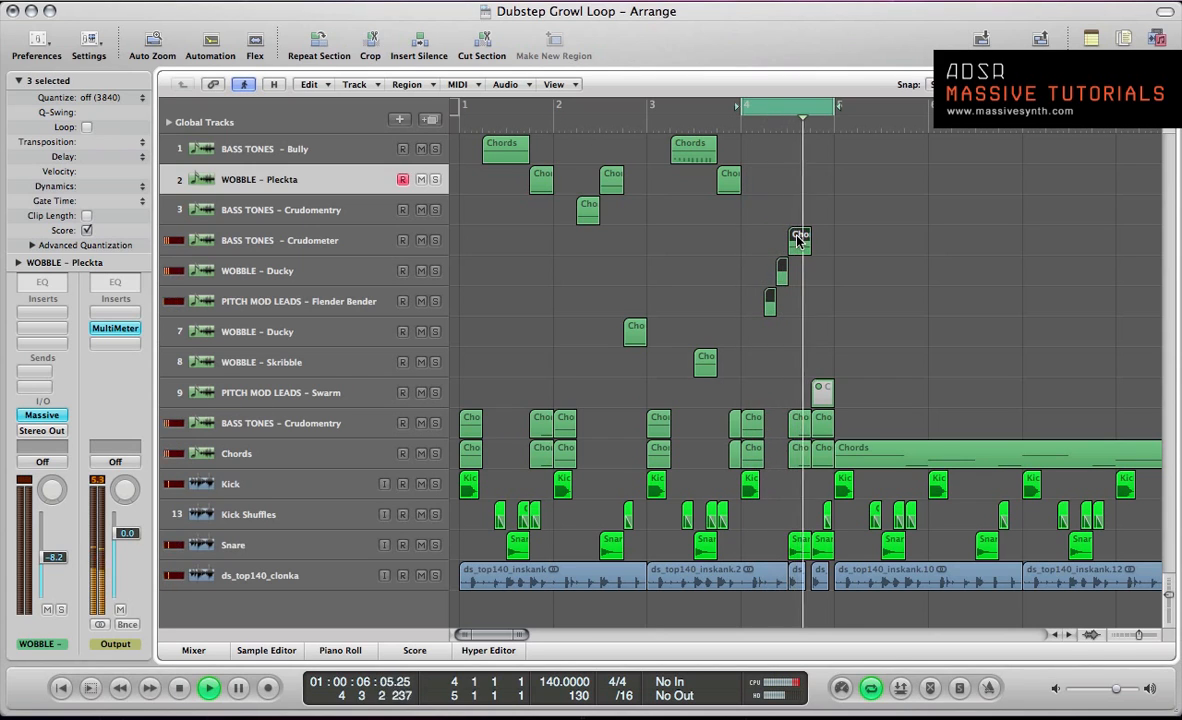
pyautogui.press('space')
pyautogui.click(482, 320)
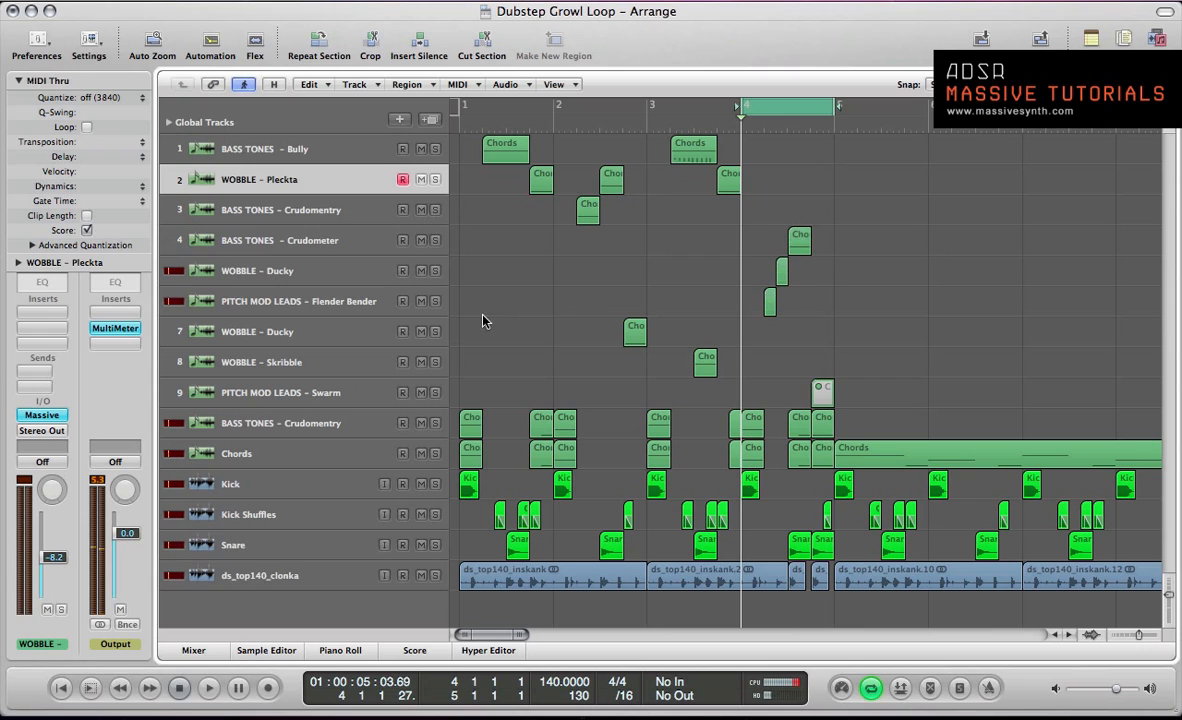
# - Select the PITCH MOD LEADS - Flender Bender and track 5 WOBBLE - Ducky tracks in turn to try out their sounds
pyautogui.click(276, 302)
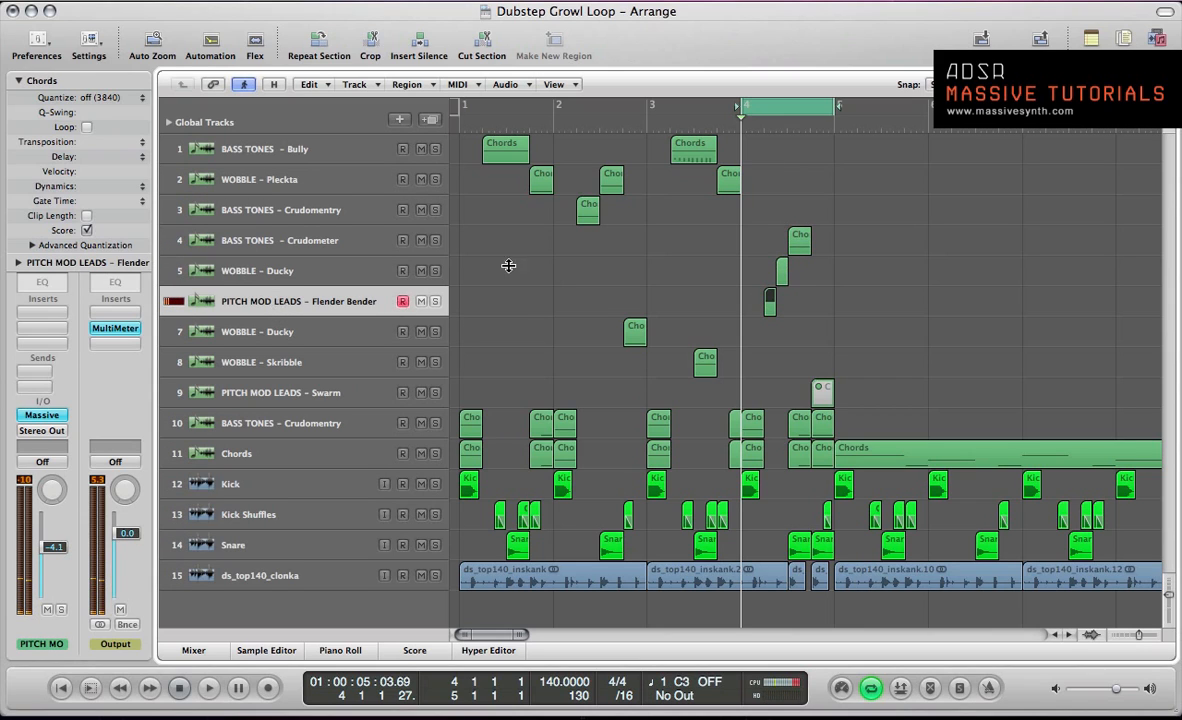
pyautogui.click(782, 270)
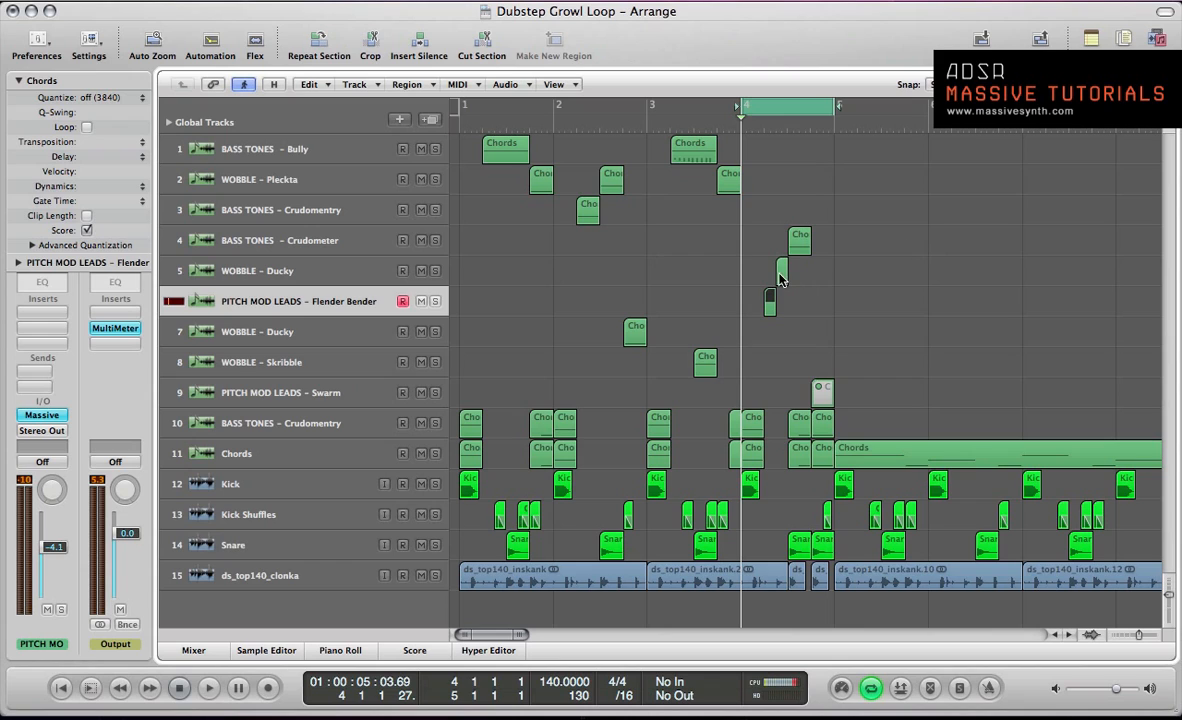
pyautogui.click(266, 303)
pyautogui.click(279, 273)
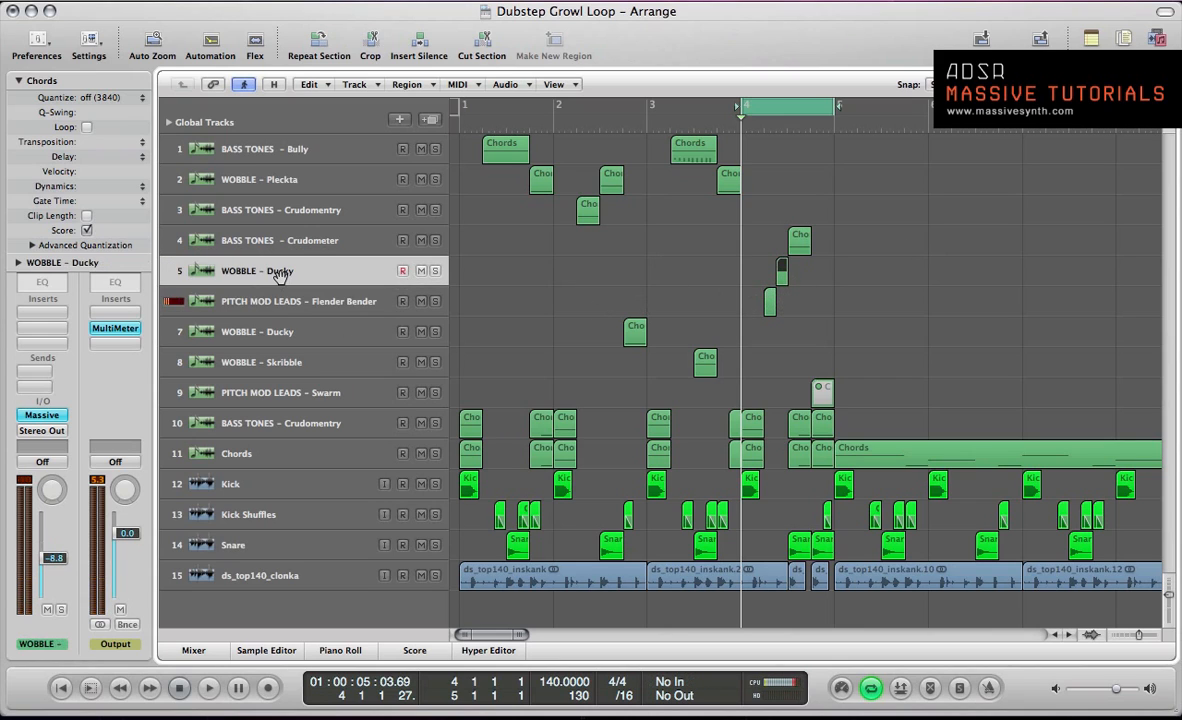
# - Select the PITCH MOD LEADS - Flender Bender track, then solo and audition the three growl regions in bar 4 on tracks 4, 5 and 6
pyautogui.click(347, 301)
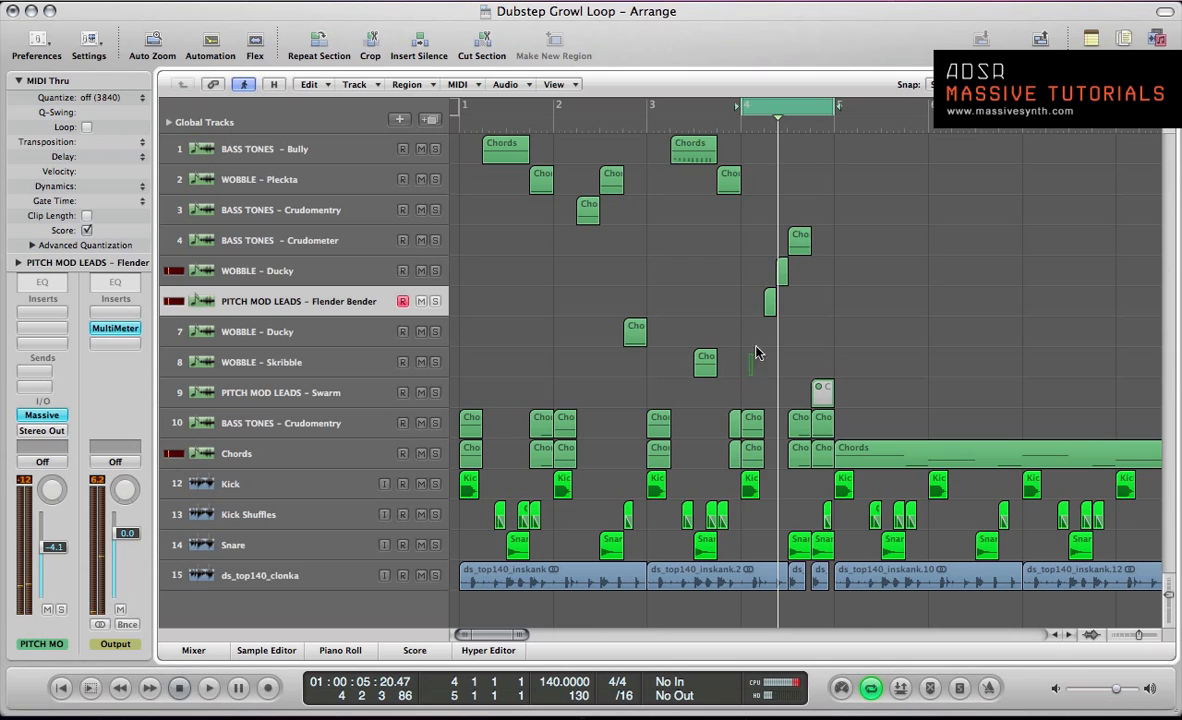
pyautogui.moveTo(760, 351); pyautogui.dragTo(800, 207)
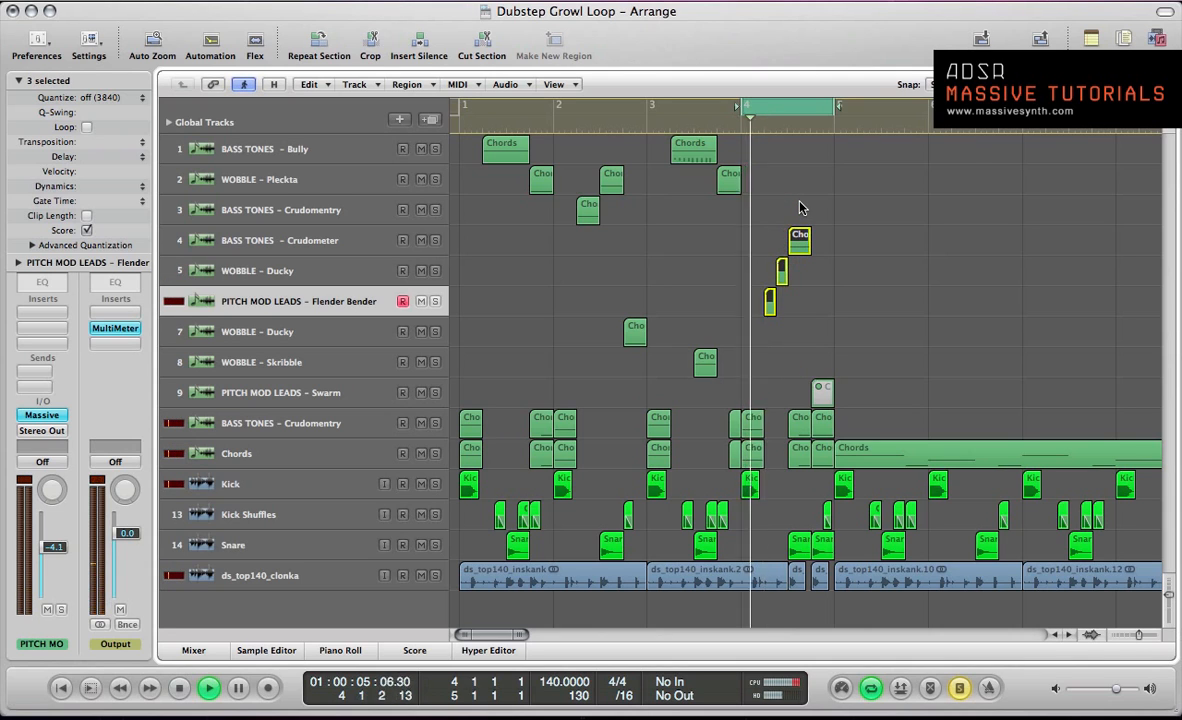
pyautogui.press('s')
pyautogui.press('space')
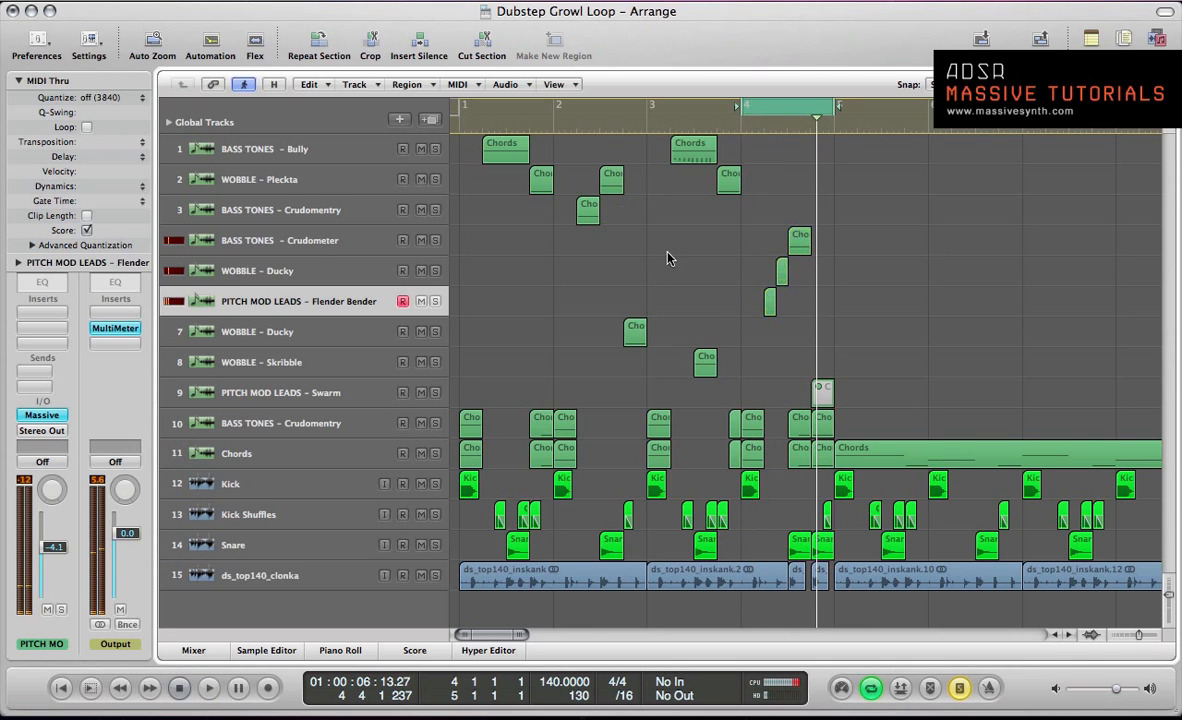
# - Select the BASS TONES - Crudometer track and audition its bar 4 region soloed, then with solo off in the full mix
pyautogui.click(298, 240)
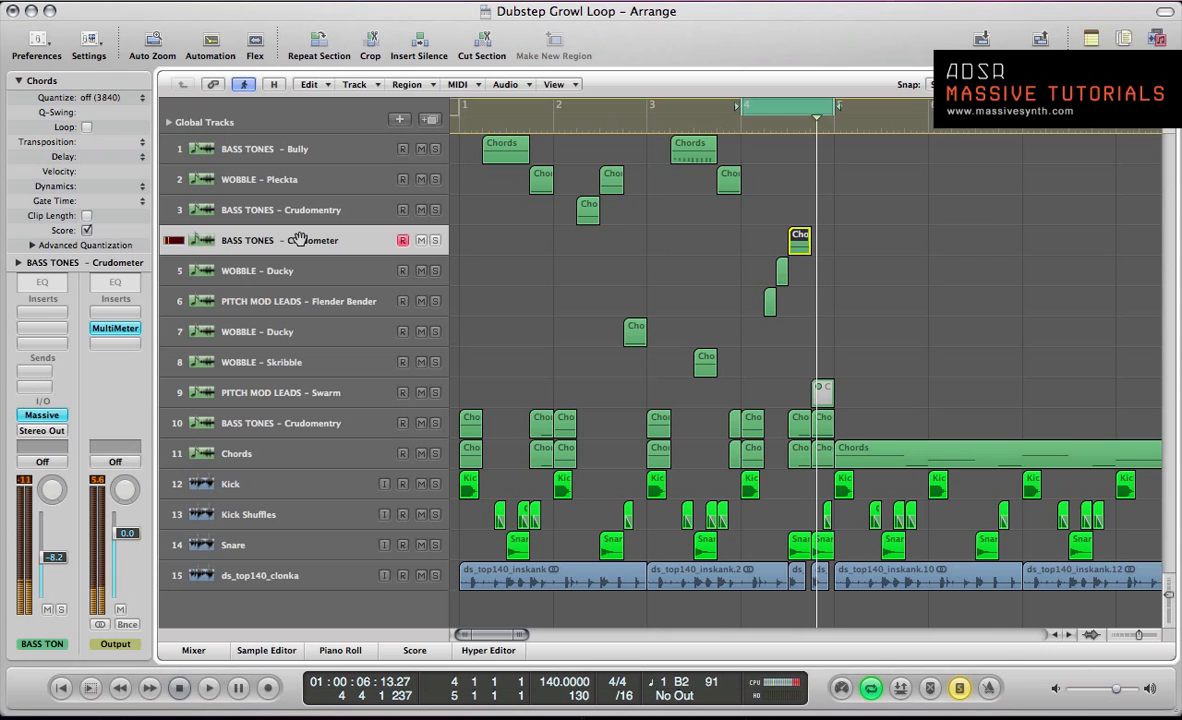
pyautogui.press('space')
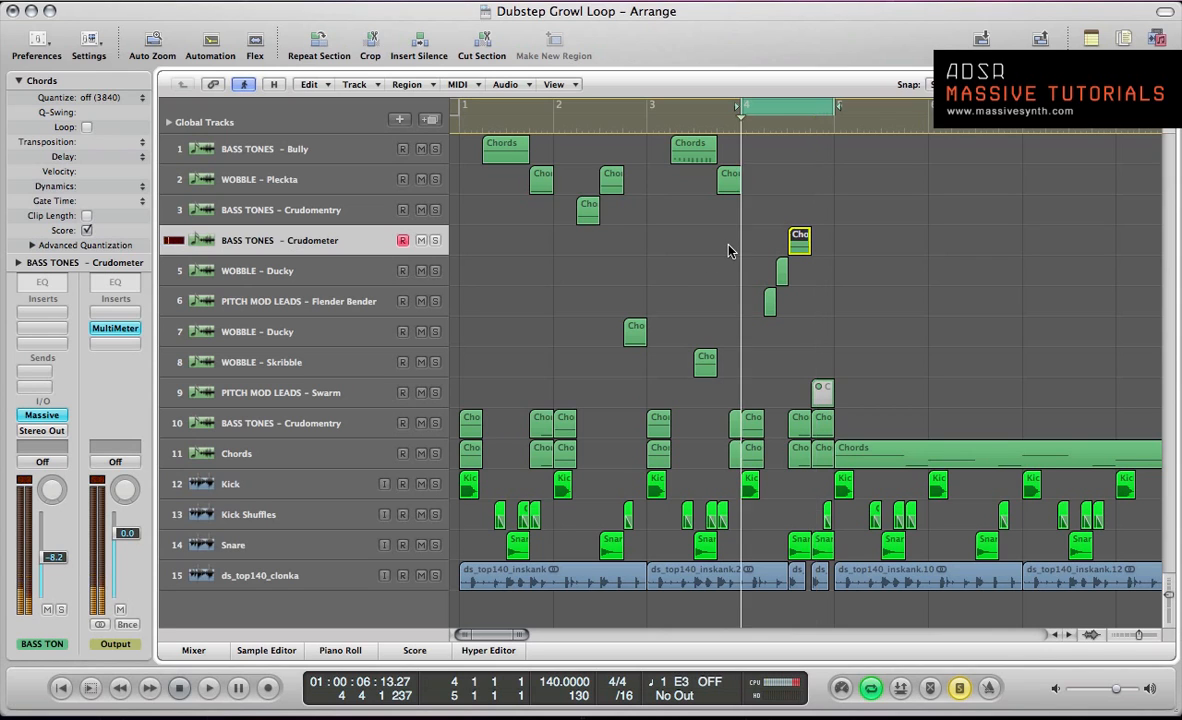
pyautogui.press('space')
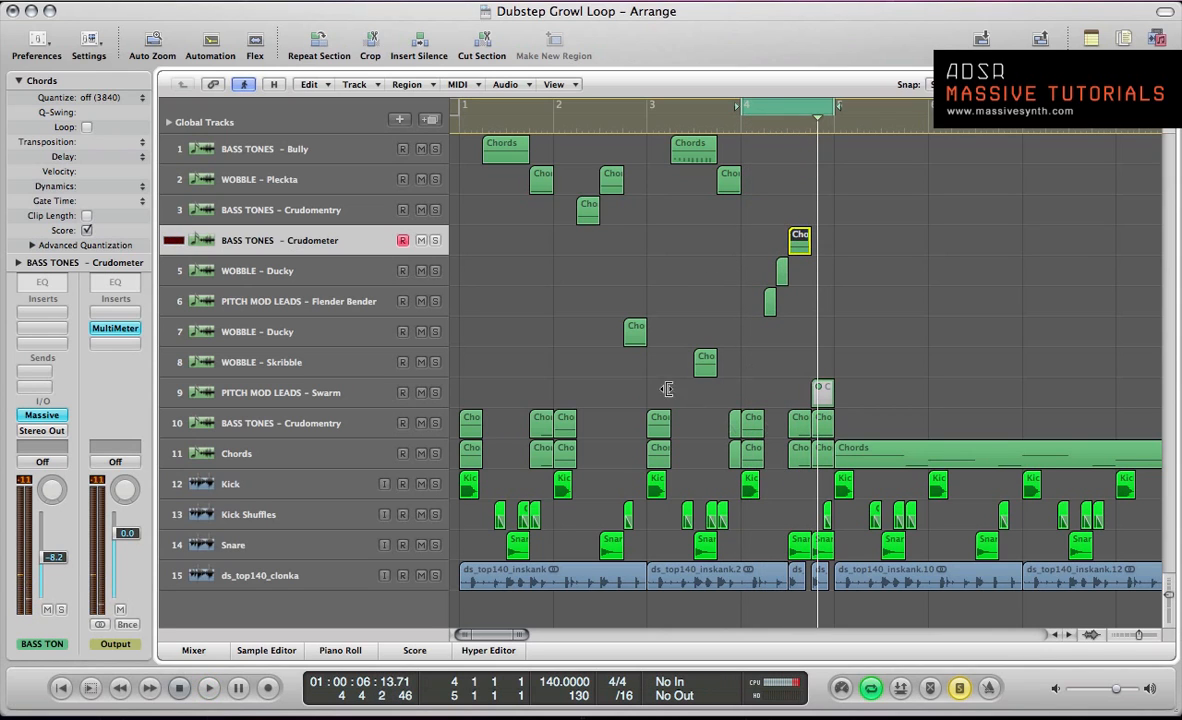
pyautogui.press('s')
pyautogui.press('space')
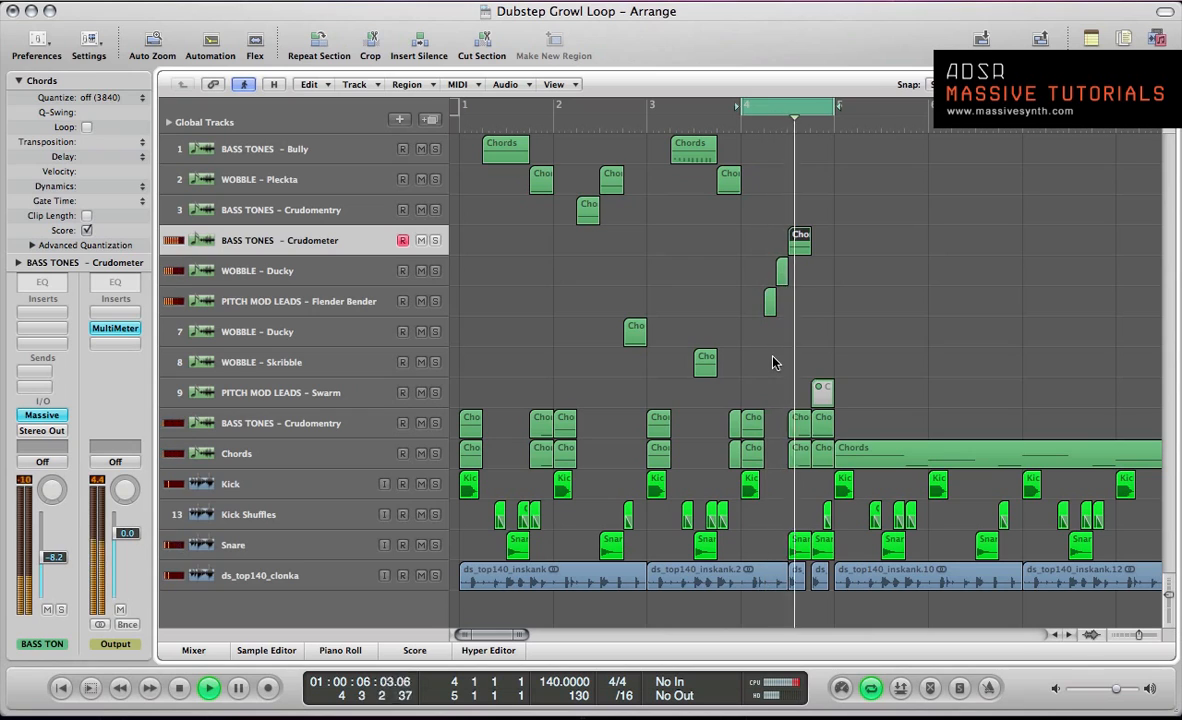
pyautogui.press('space')
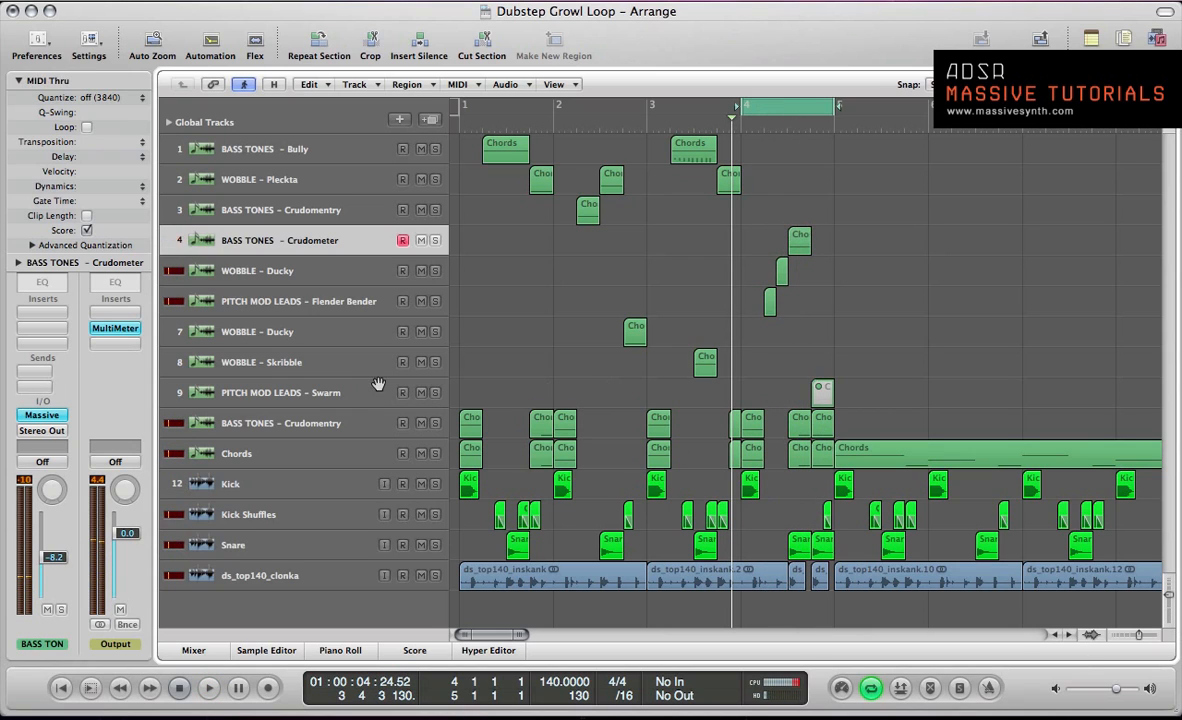
# - Select the PITCH MOD LEADS - Swarm track, unmute its region at the end of bar 4, and audition the bar 4 cycle
pyautogui.click(356, 392)
pyautogui.press('m')
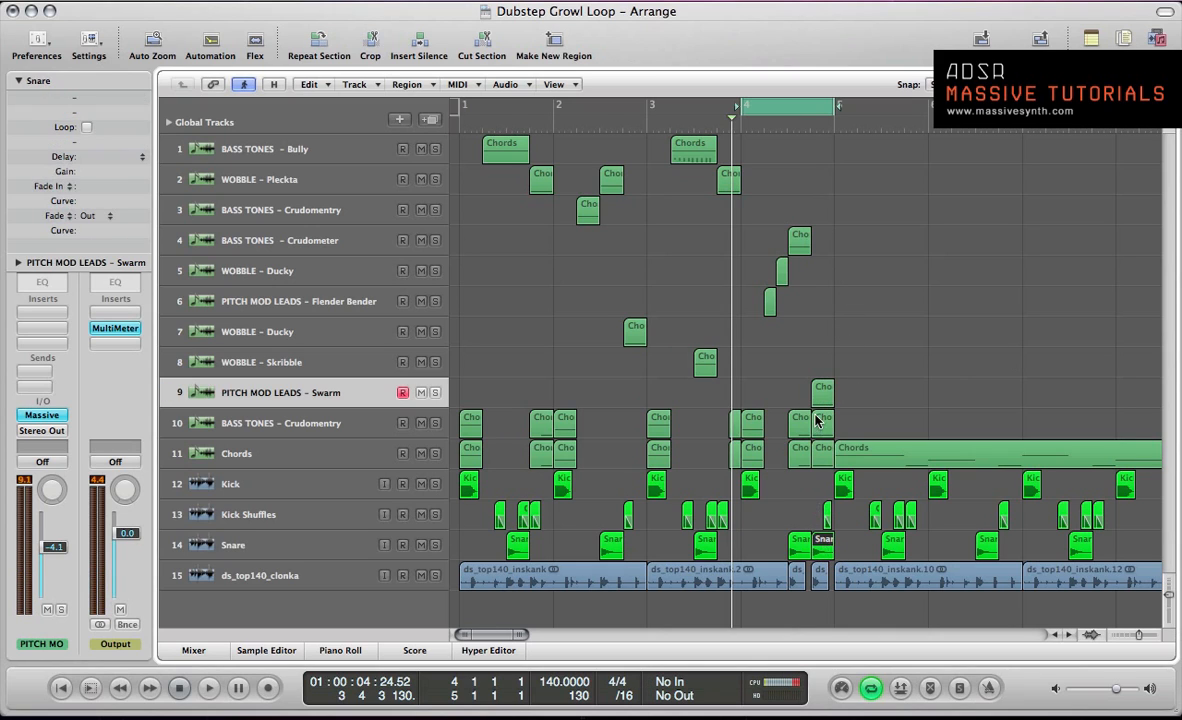
pyautogui.click(789, 390)
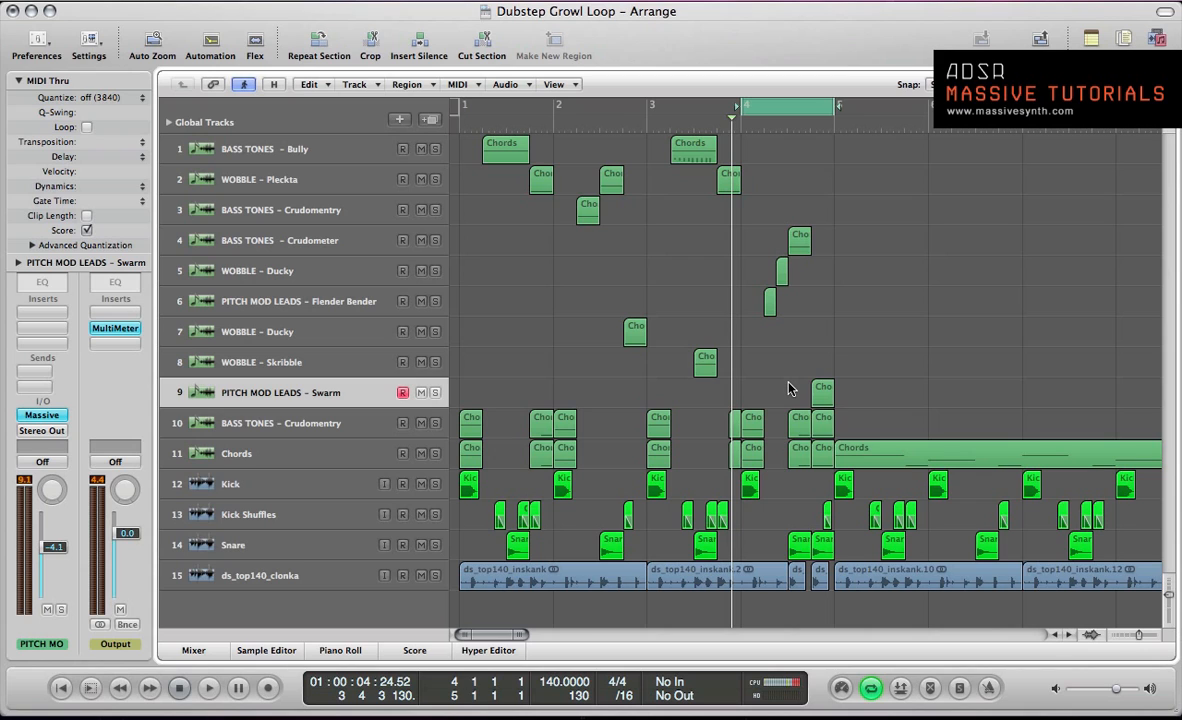
pyautogui.press('space')
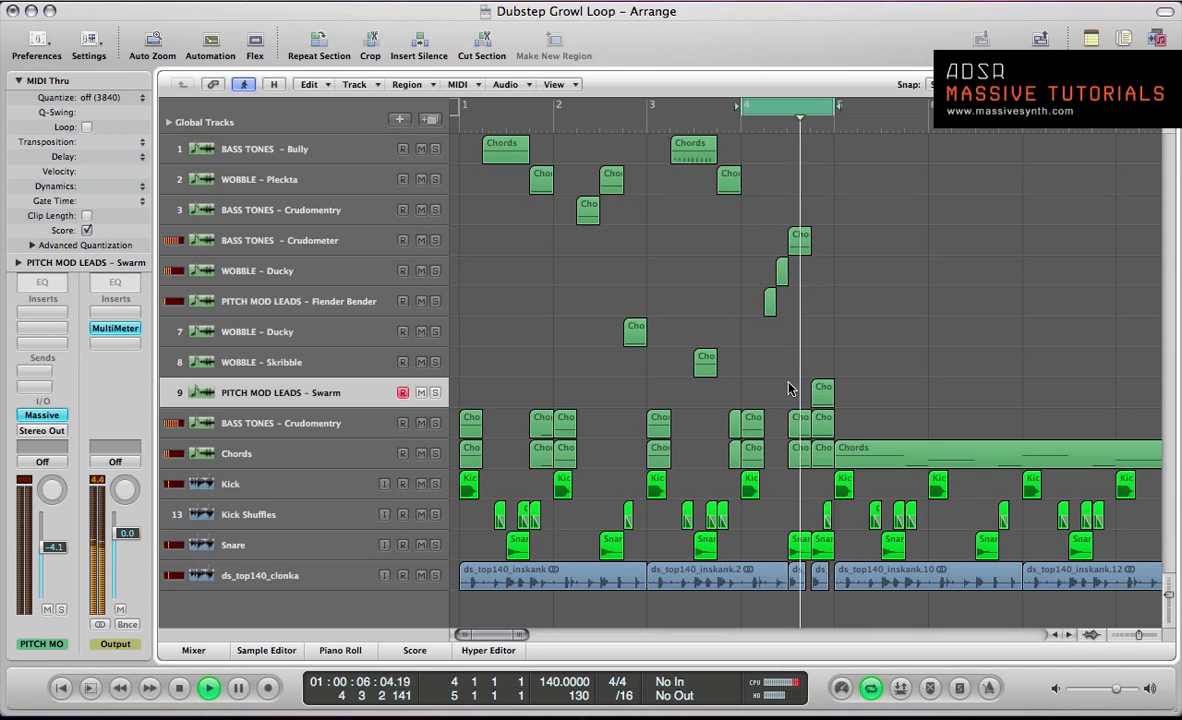
pyautogui.press('space')
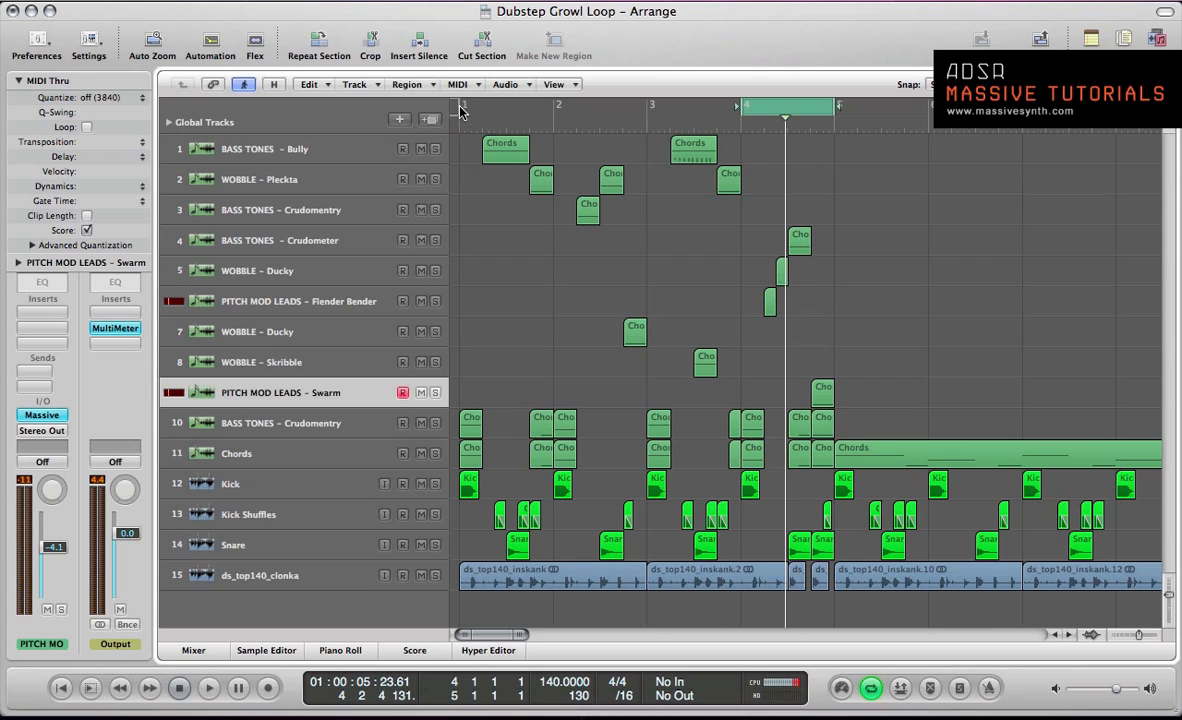
# - Set the cycle range to bars 1 through 4 and go through the Crudometer, Pleckta and Bully tracks, leaving BASS TONES - Bully selected
pyautogui.moveTo(460, 108); pyautogui.dragTo(836, 106)
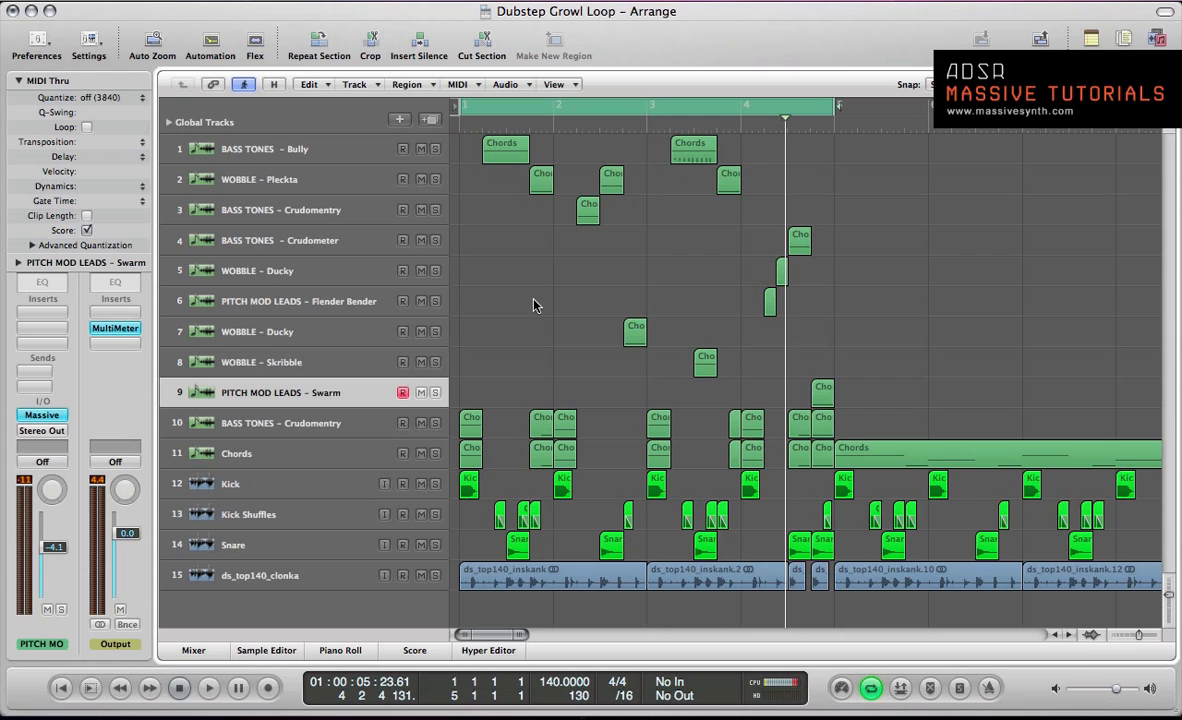
pyautogui.click(333, 220)
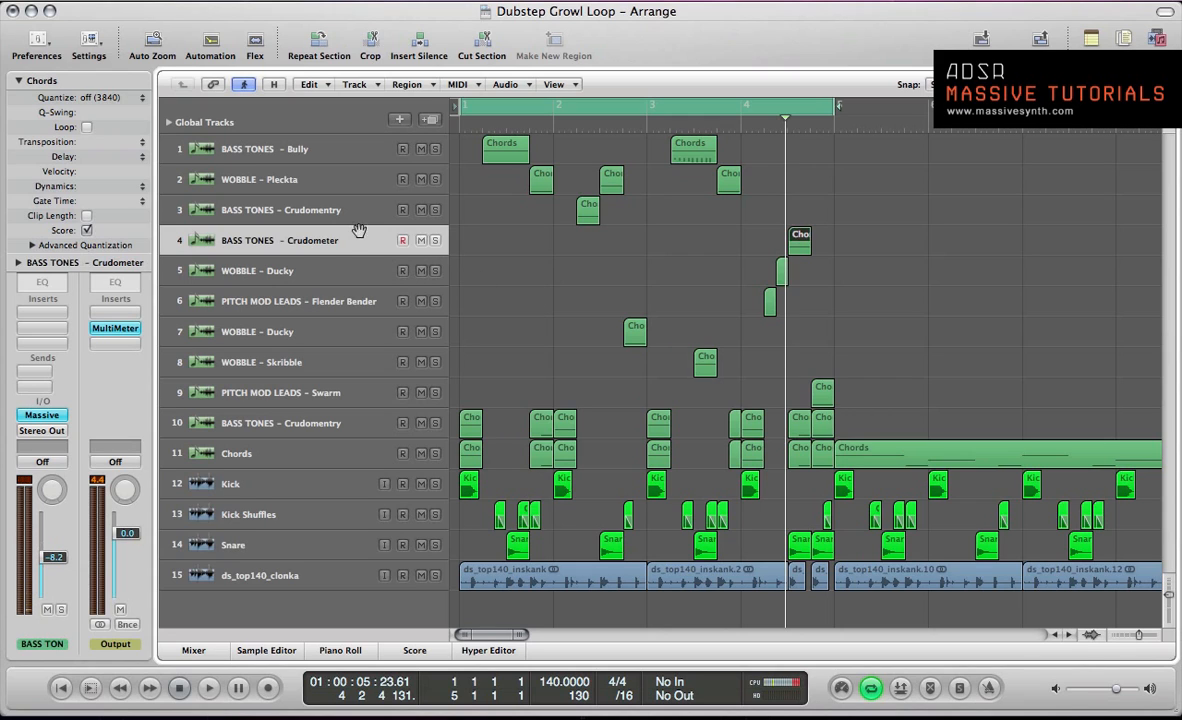
pyautogui.click(322, 183)
pyautogui.click(309, 140)
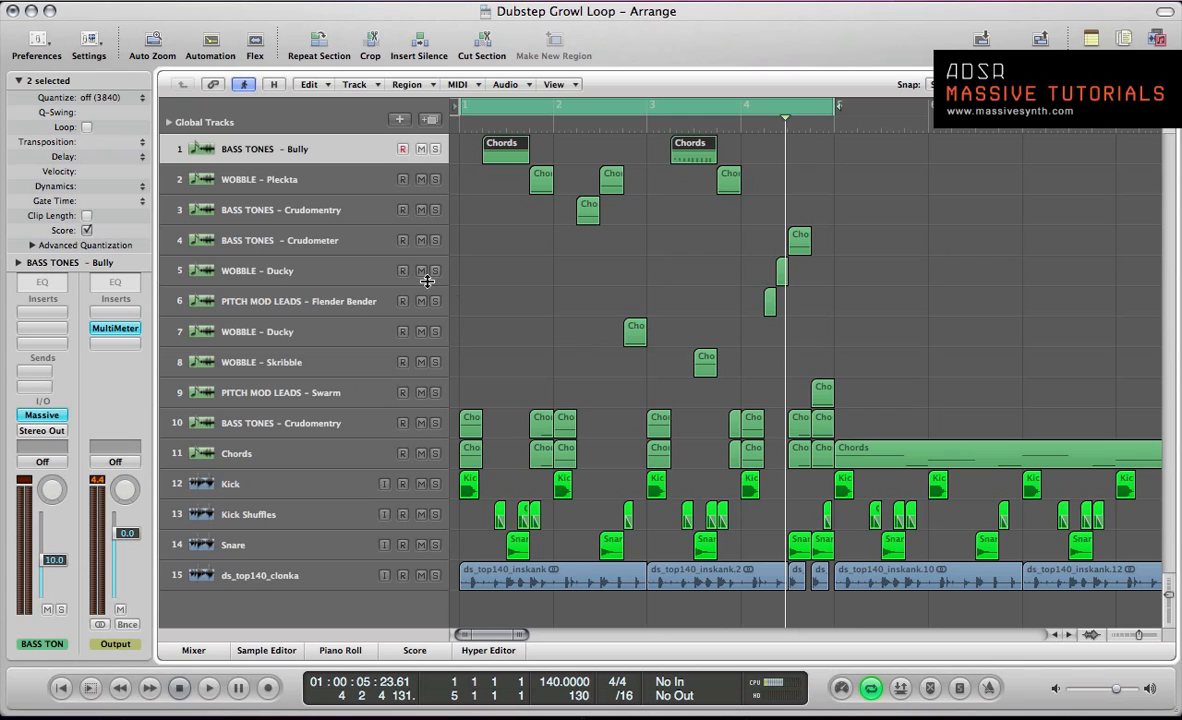
pyautogui.click(640, 312)
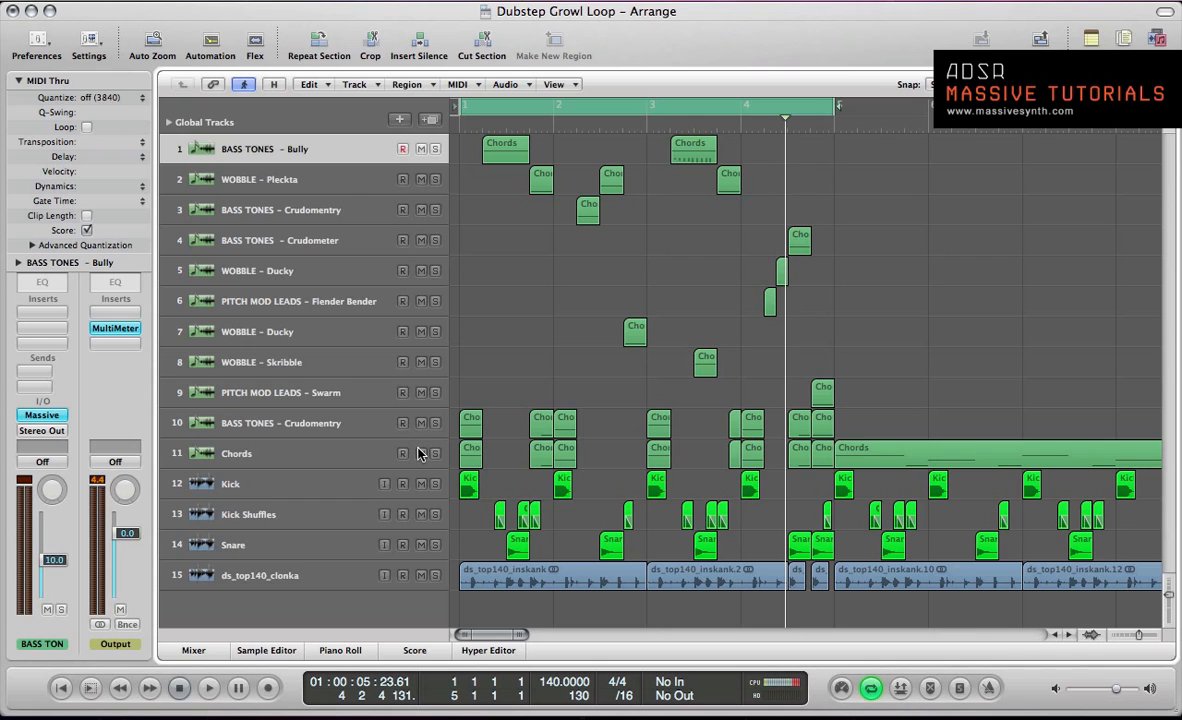
# - Mute the Chords track and play the four-bar loop from the beginning
pyautogui.click(421, 453)
pyautogui.press('Return')
pyautogui.press('space')
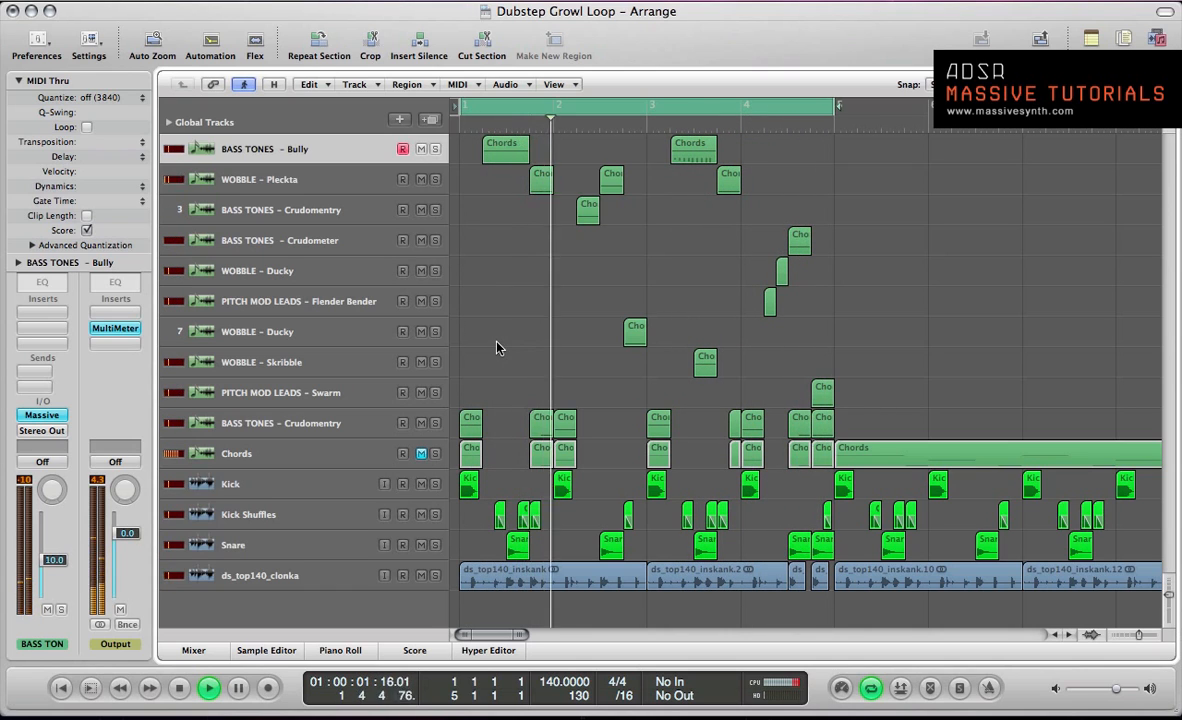
pyautogui.press('space')
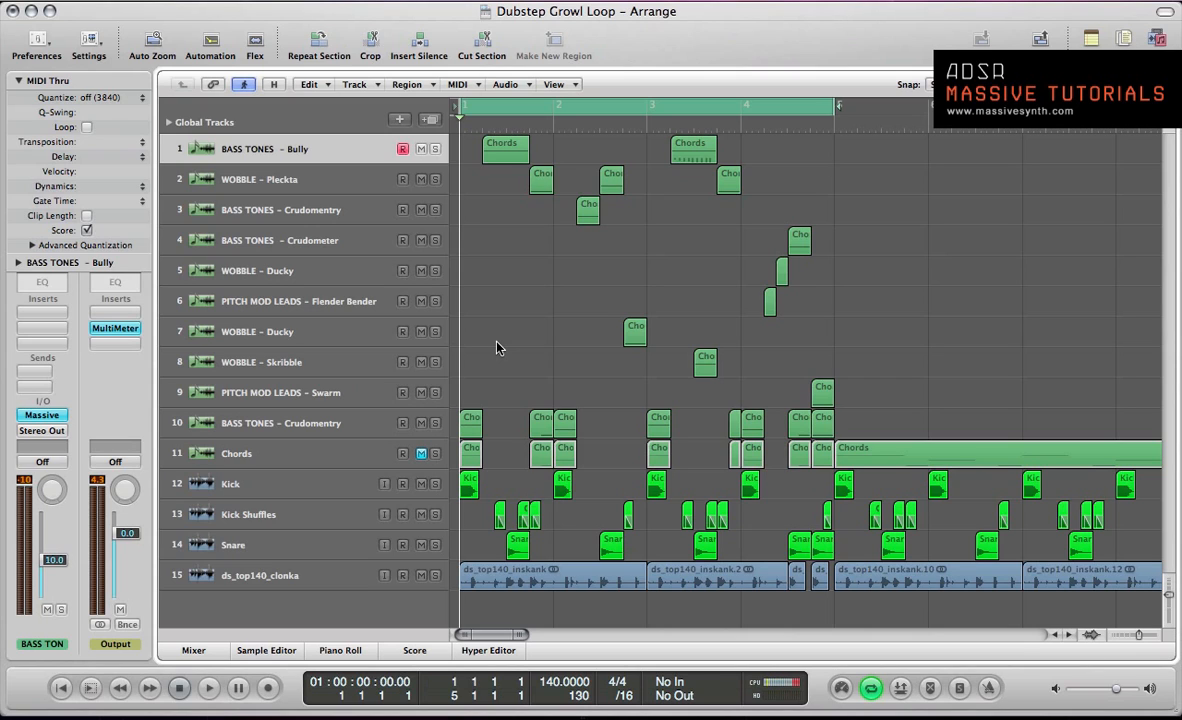
# - Select the Chords track, then all growl and bass regions in bars 1 to 4, and examine their notes in the Piano Roll
pyautogui.click(347, 446)
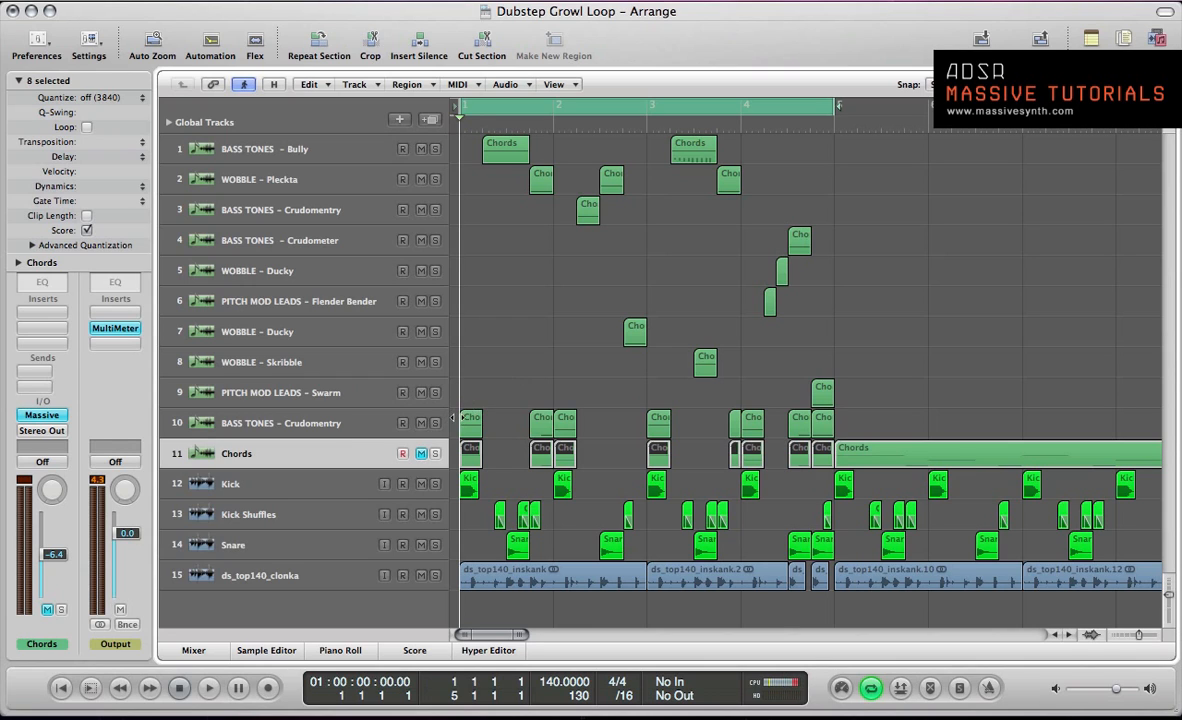
pyautogui.click(850, 423)
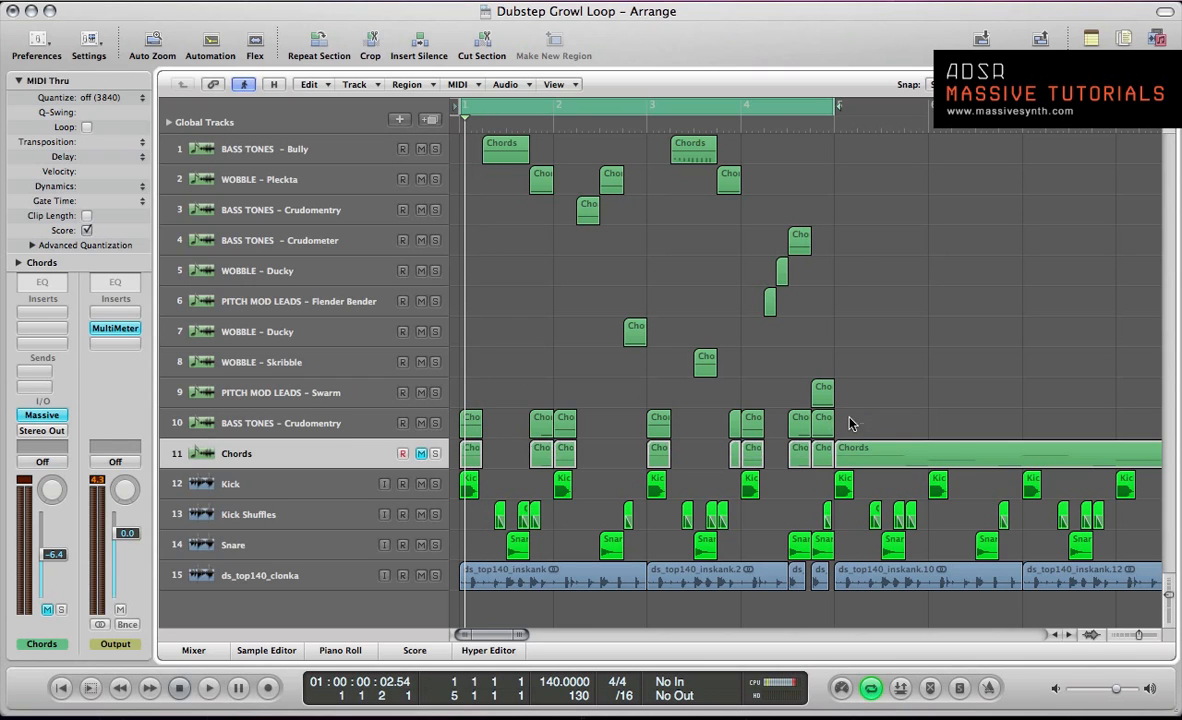
pyautogui.moveTo(850, 423); pyautogui.dragTo(447, 152)
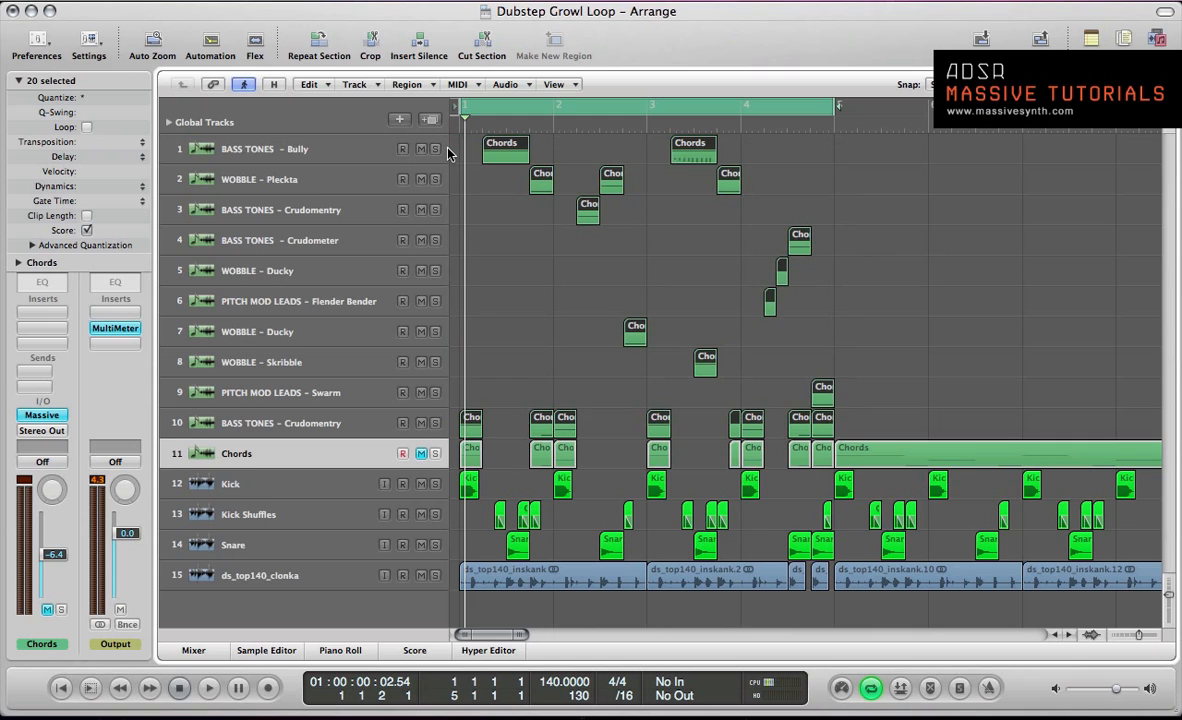
pyautogui.press('p')
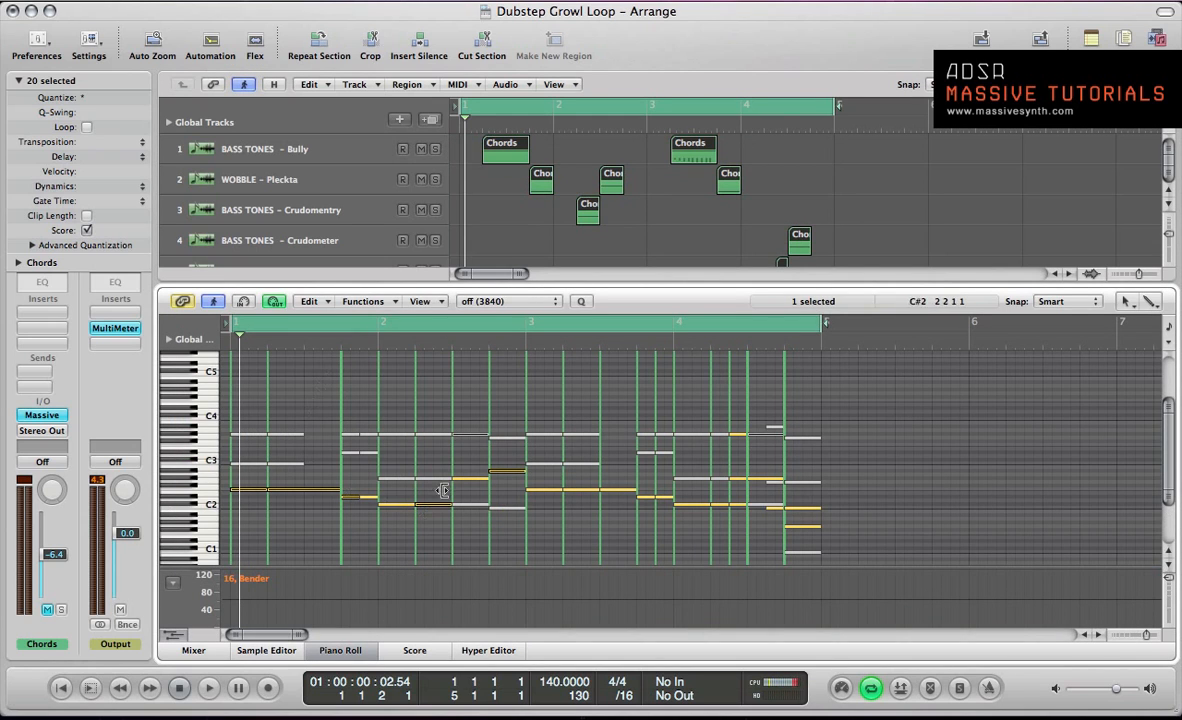
pyautogui.press('p')
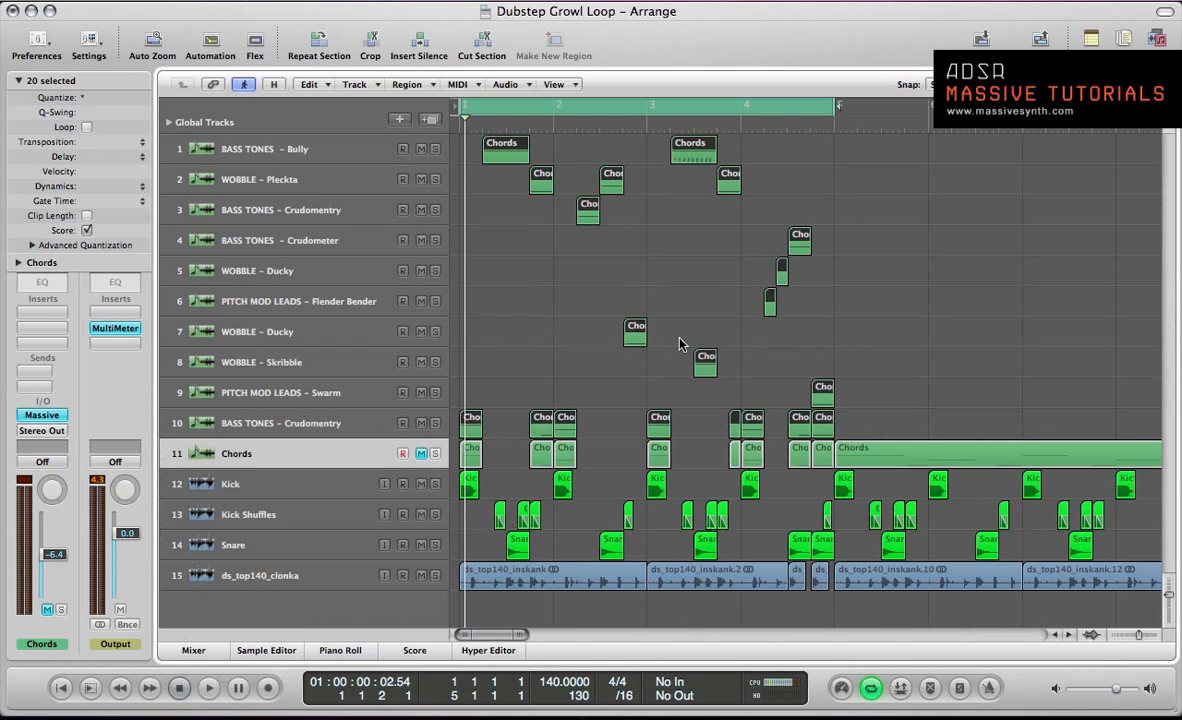
# - Deselect the regions, unmute the Chords track and return the playhead to the start of the project
pyautogui.click(679, 344)
pyautogui.click(420, 454)
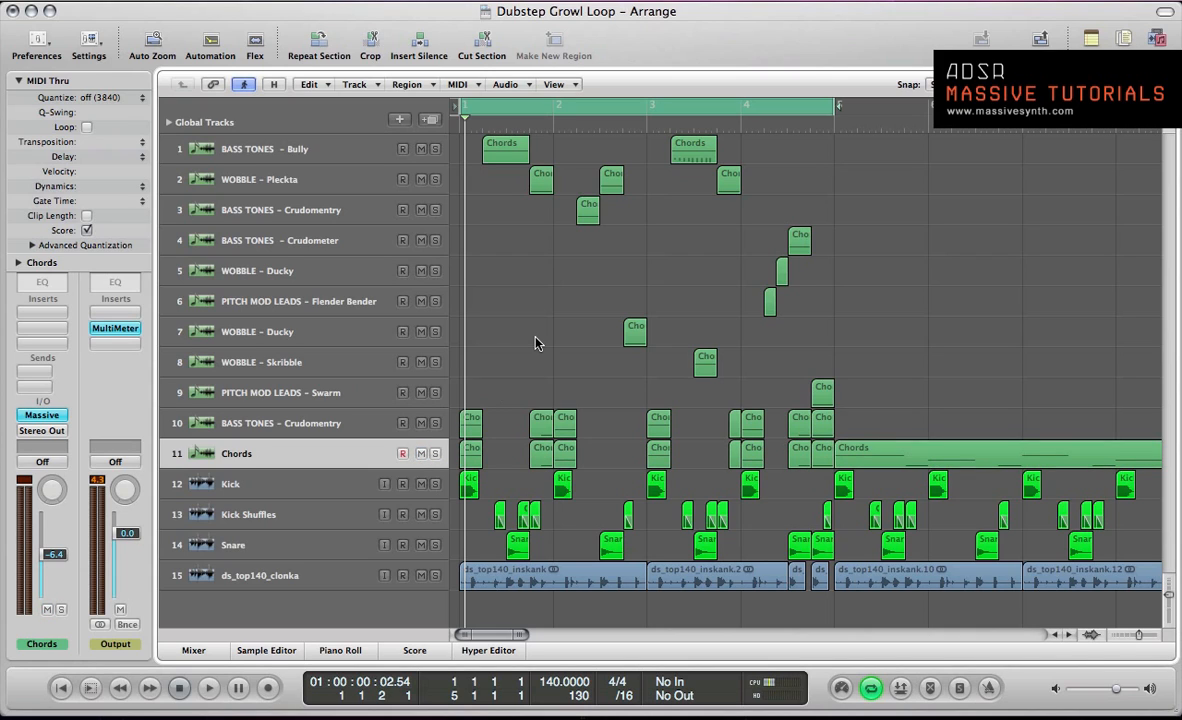
pyautogui.press('Return')
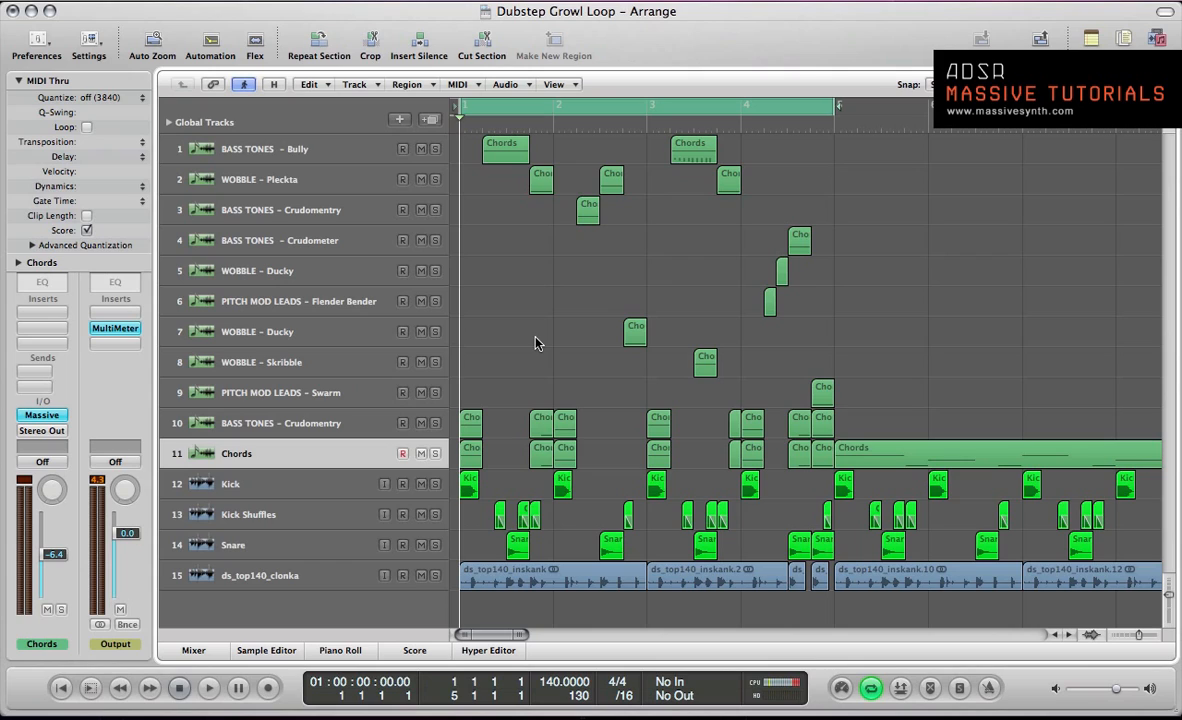